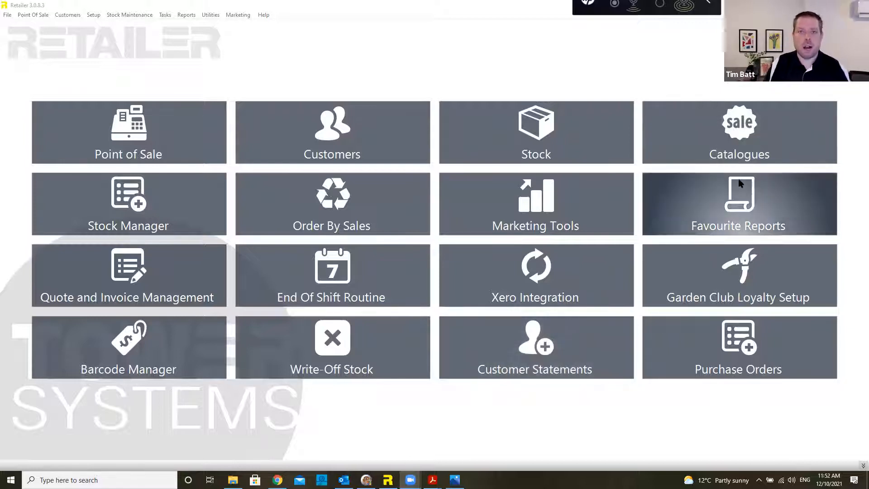
Step: Try a different main screen layout with password confirmation, then restore the original full layout
click(856, 28)
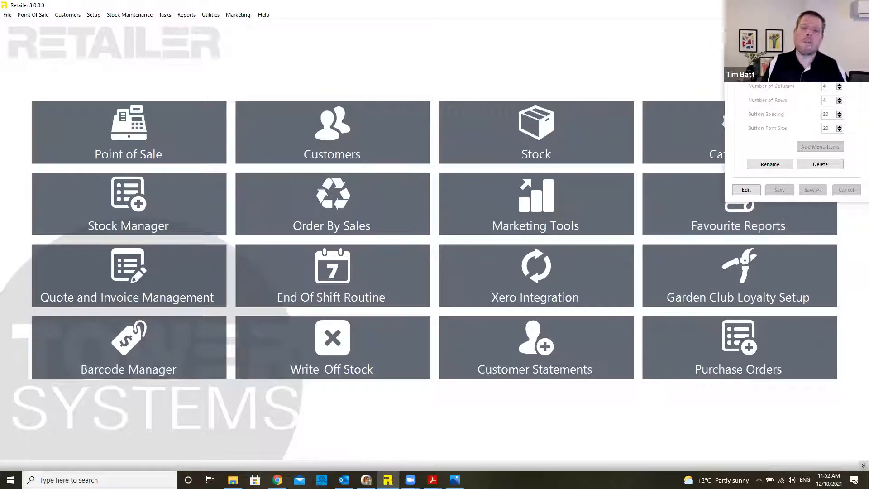
click(823, 47)
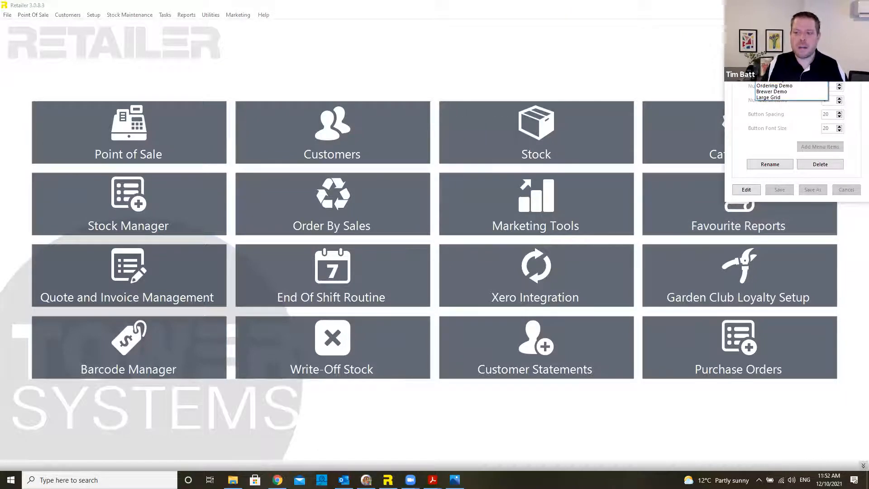
click(787, 68)
text(#)
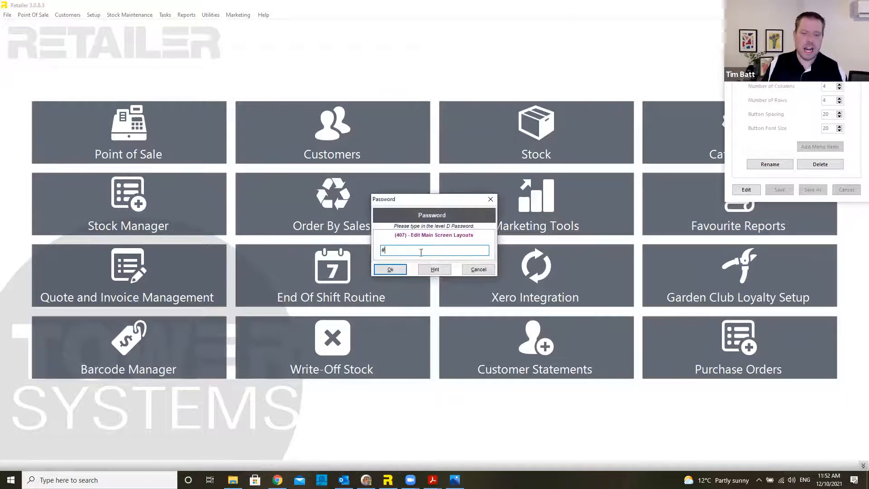
click(400, 269)
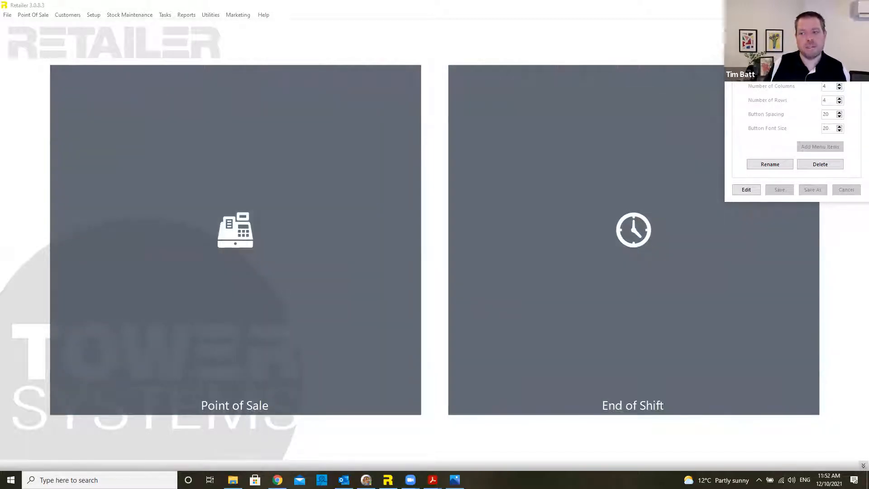
click(805, 80)
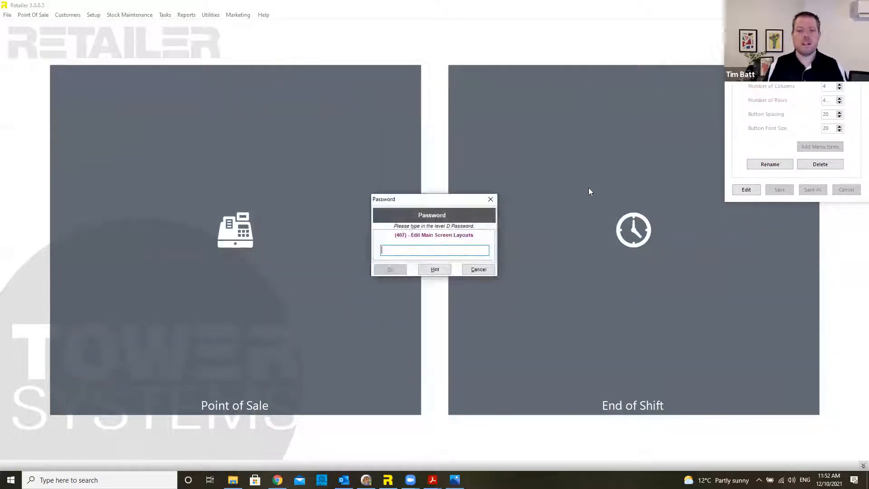
text(d)
click(401, 269)
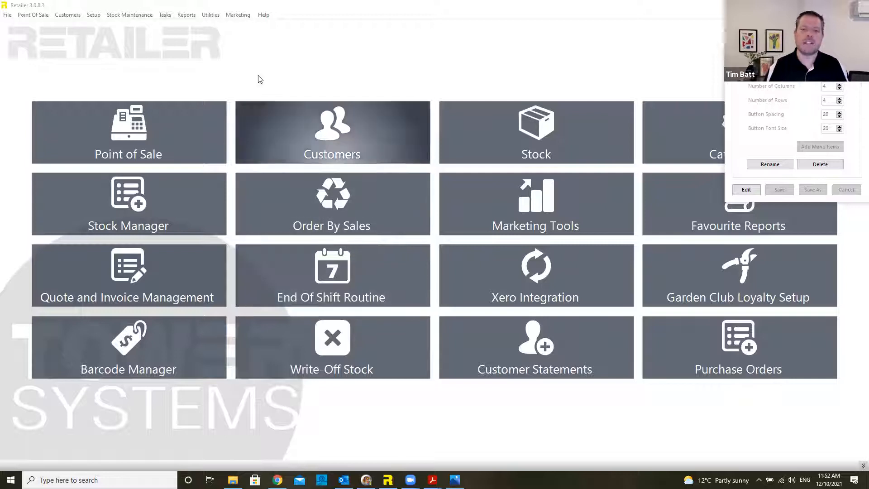
click(281, 73)
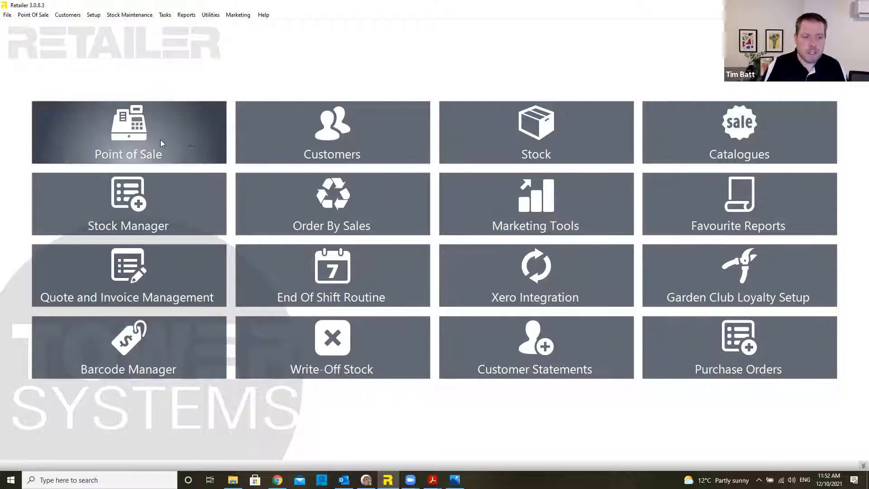
Step: Open Point of Sale, try the Landscape Layout, then switch back to Garden Centre Layout
click(174, 143)
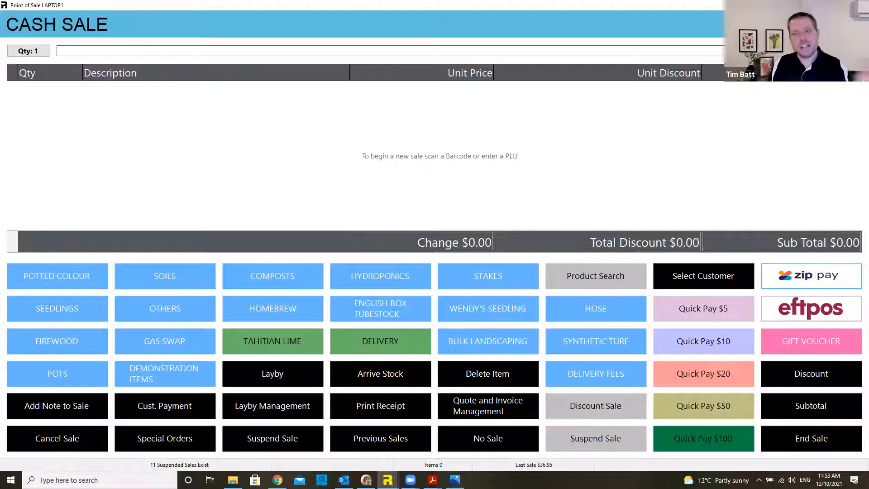
click(851, 24)
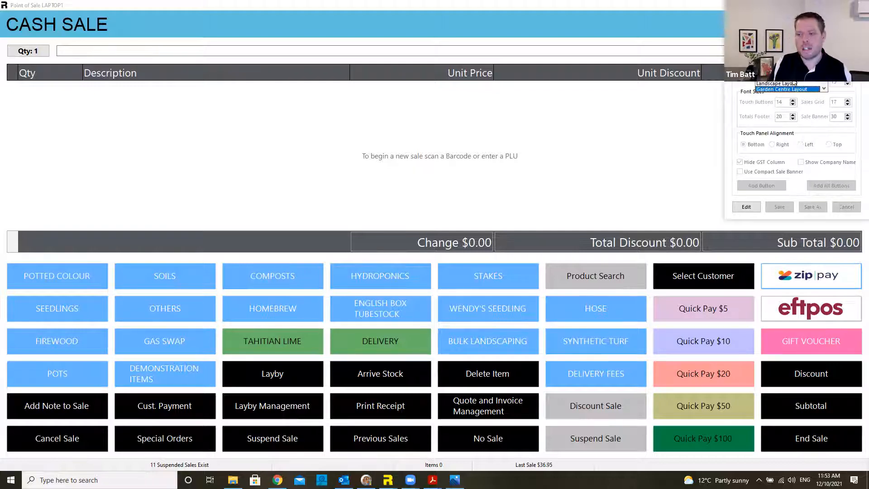
click(789, 89)
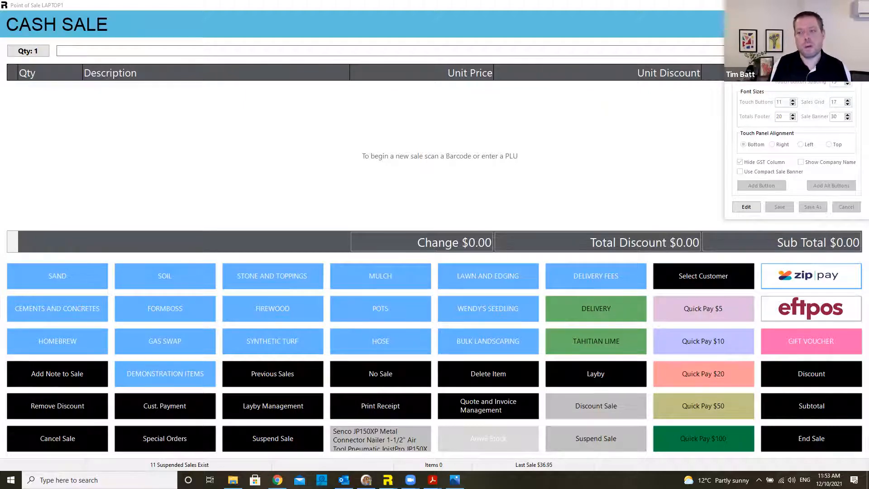
click(790, 77)
click(787, 90)
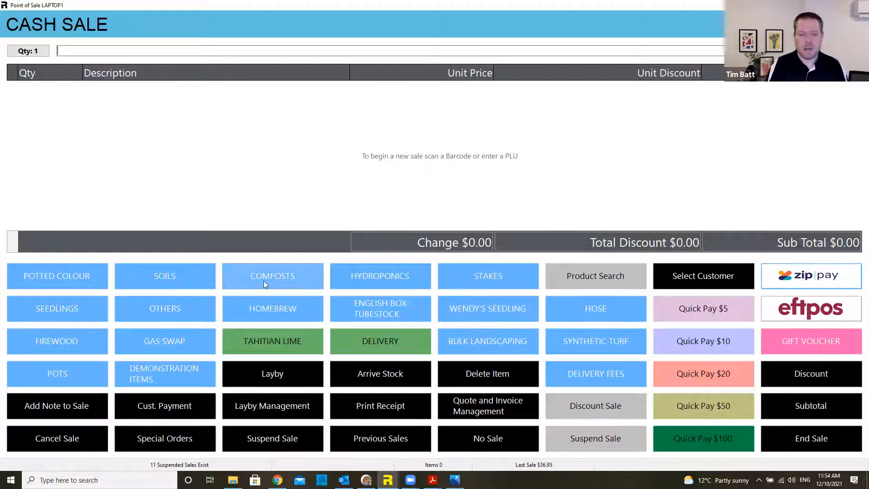
Step: Add five POTTED COLOUR plants so the 5-or-more $2.00 each price applies, totalling $10.00
click(89, 277)
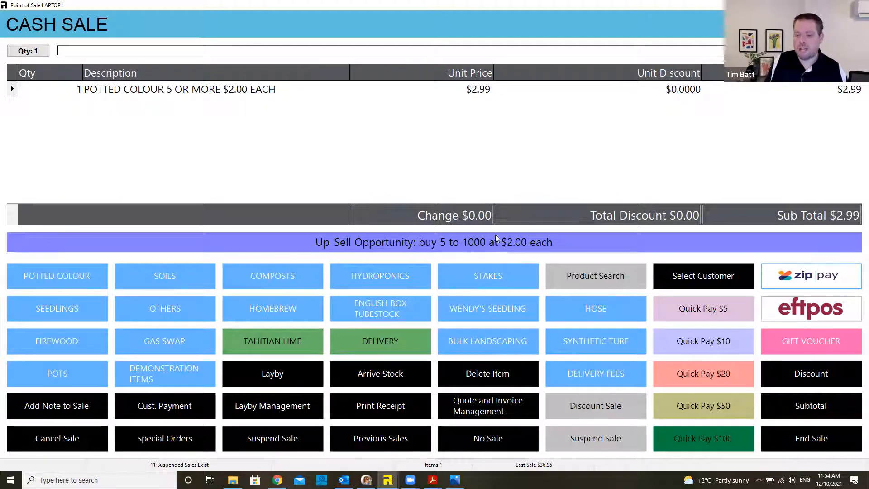
click(85, 273)
click(84, 273)
click(80, 274)
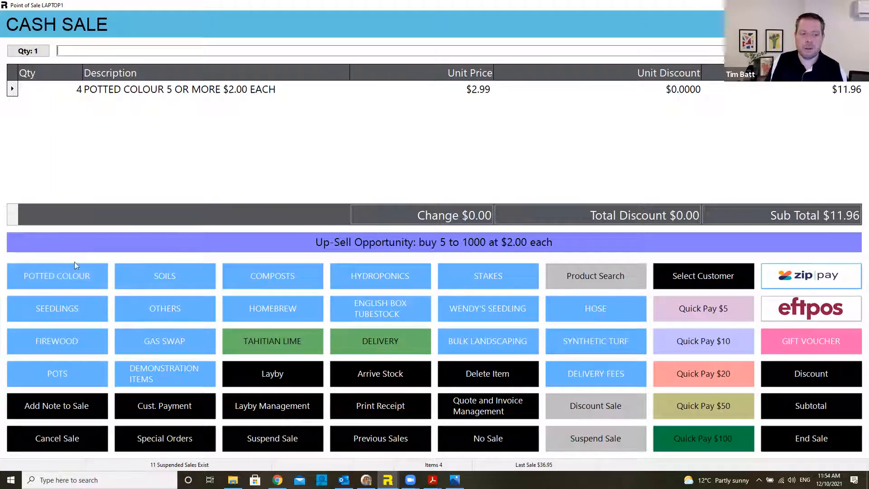
click(72, 274)
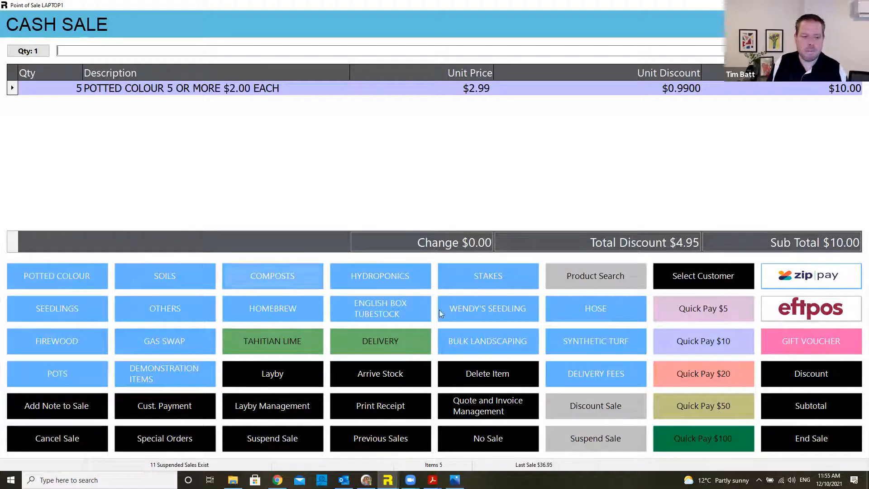
Step: Add one SOIL - BUDGET MIX 1m3 via Bulk Landscaping > Soil > Budget Mix
click(497, 342)
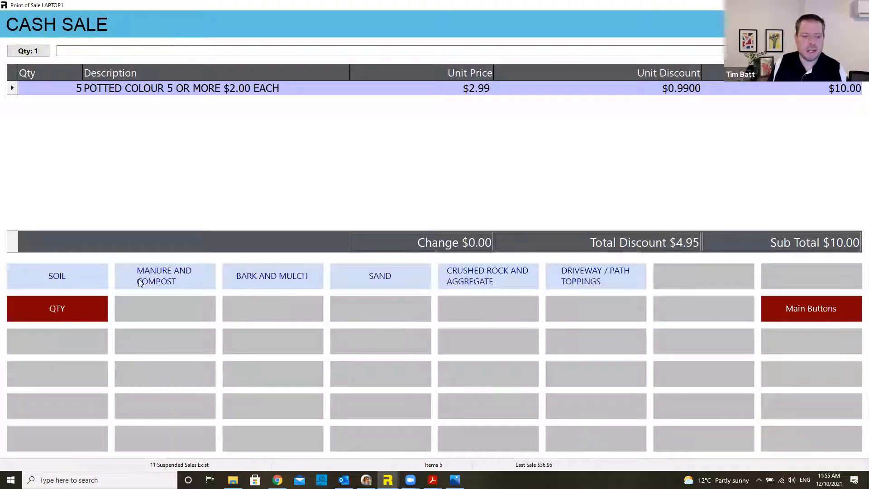
click(76, 274)
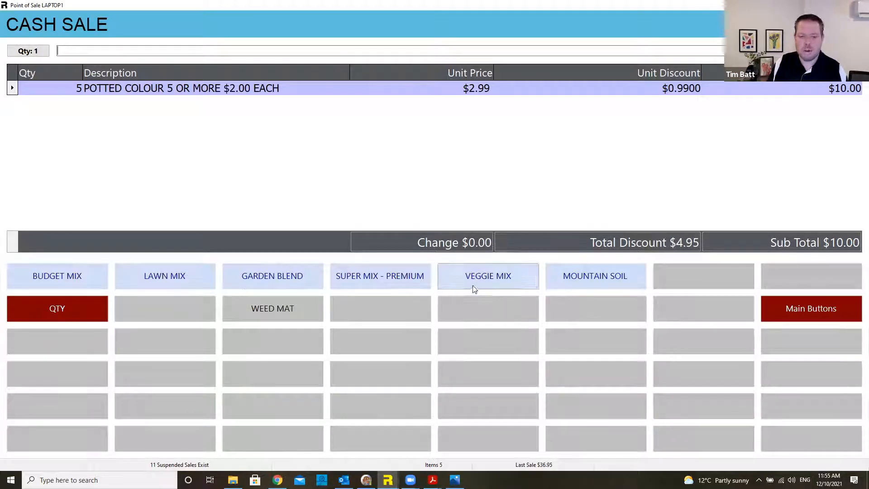
click(77, 278)
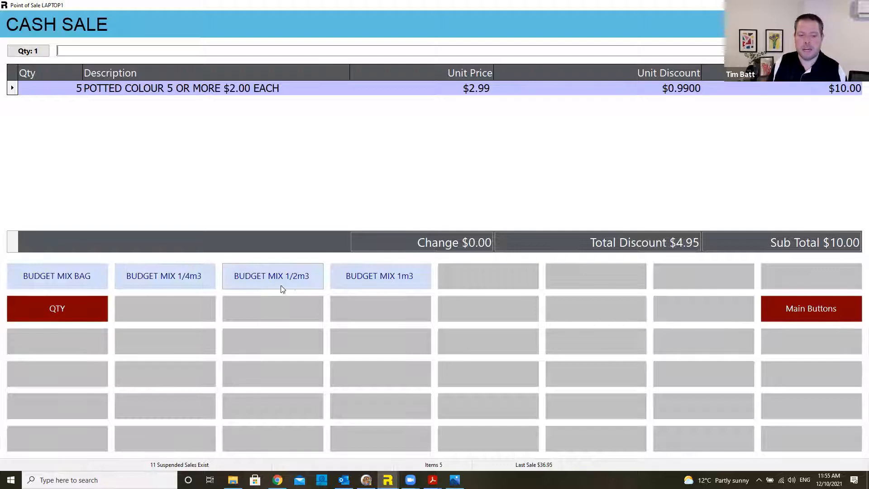
click(400, 278)
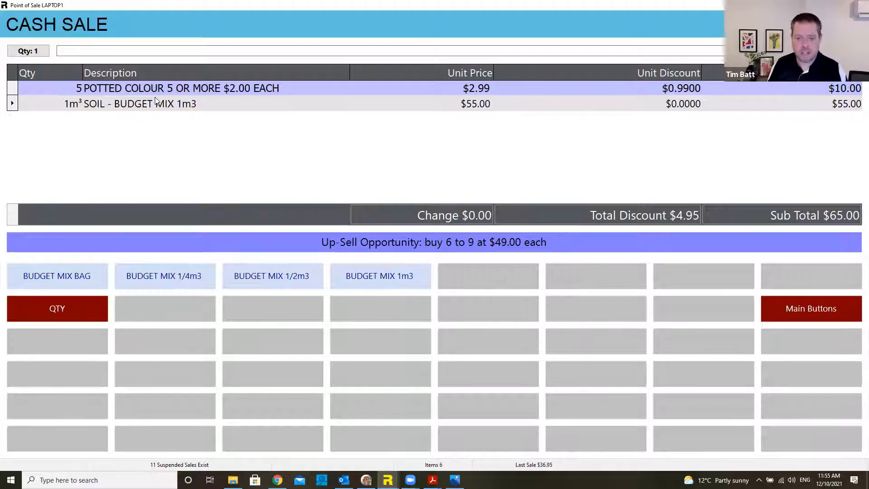
Step: Change the soil line's quantity to 2.5 m³, making it $137.50
double_click(74, 107)
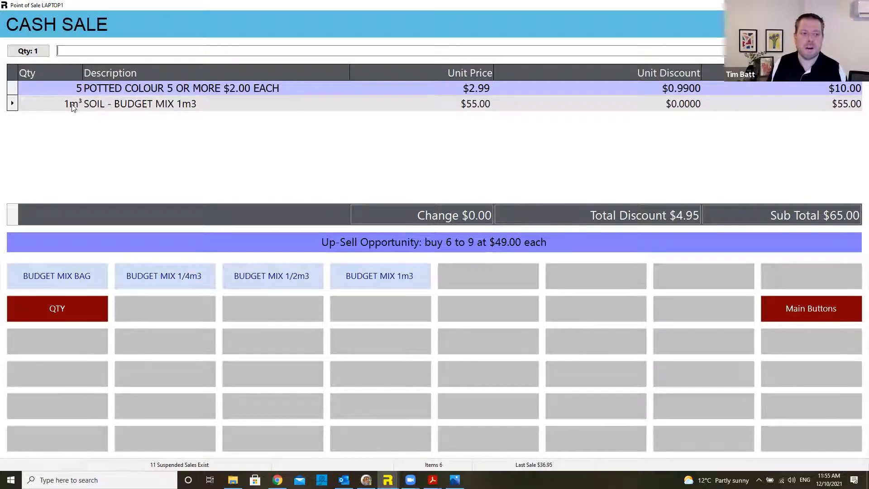
click(434, 250)
click(470, 273)
click(433, 226)
click(384, 317)
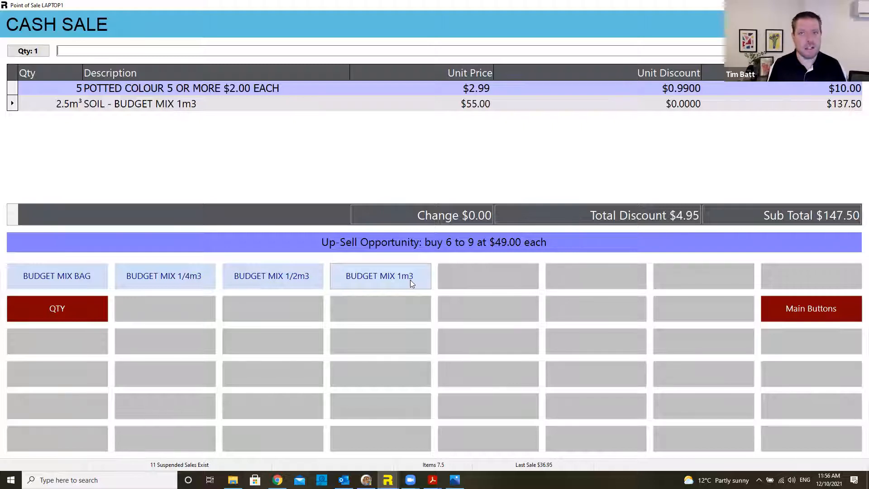
click(810, 308)
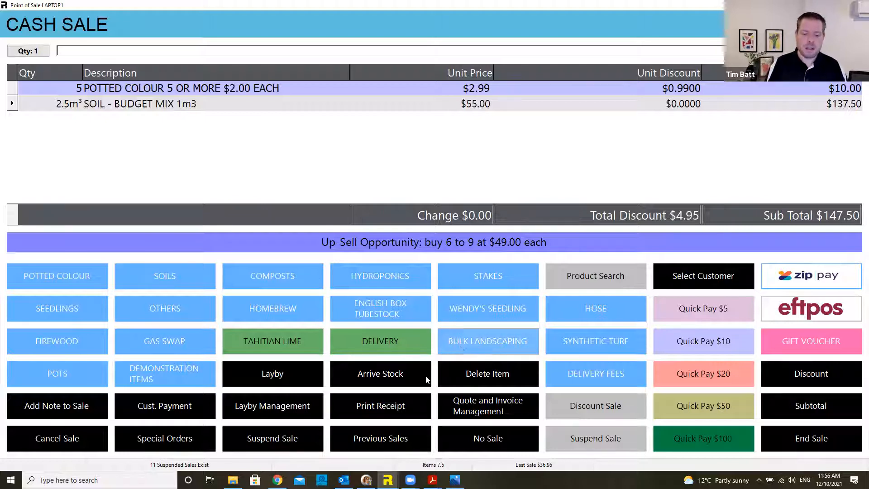
click(391, 375)
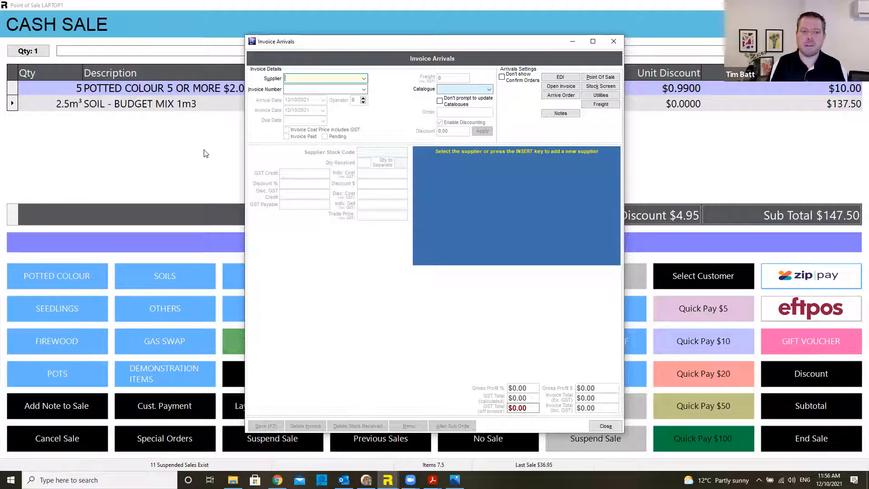
key(Escape)
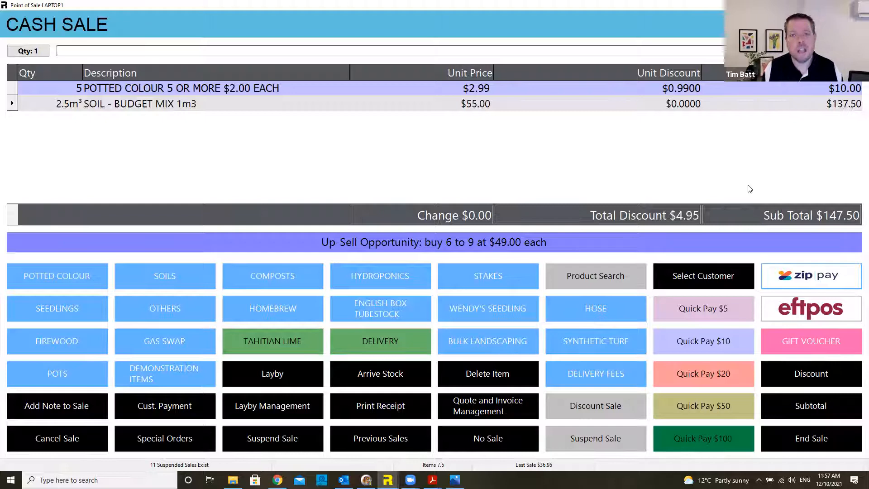
Step: Pay the full $147.50 on eftpos2 and complete the sale
click(827, 312)
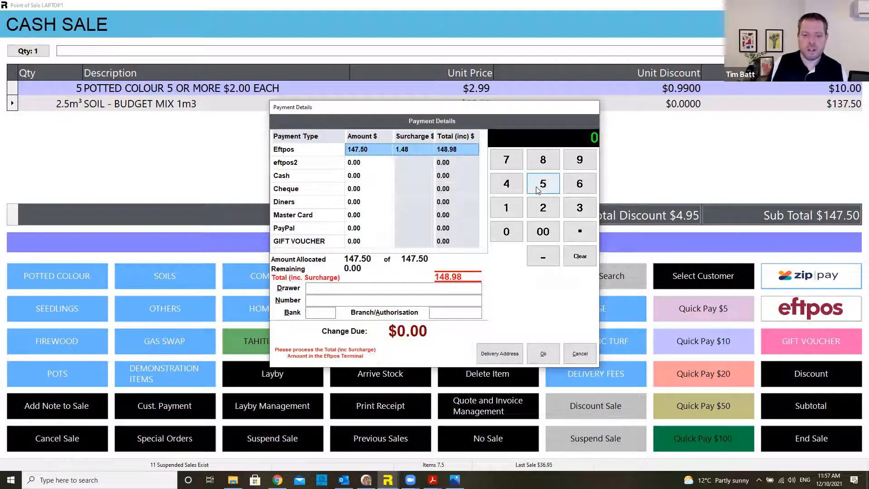
click(368, 164)
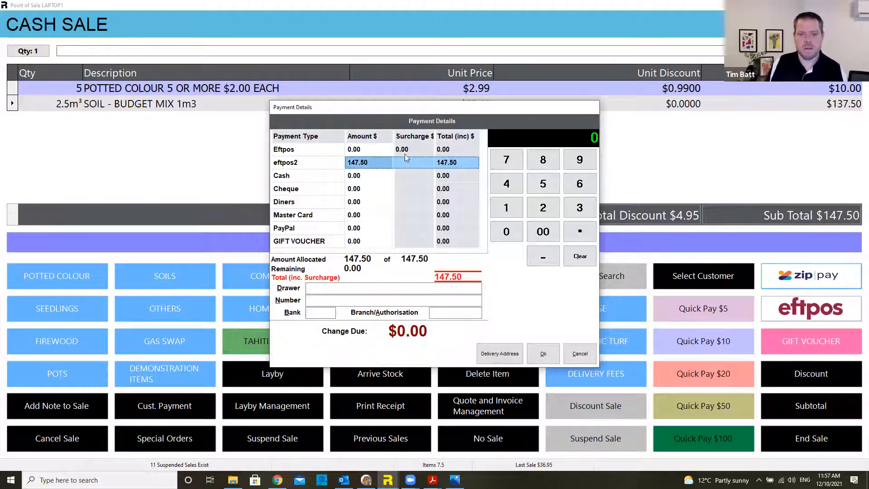
click(543, 353)
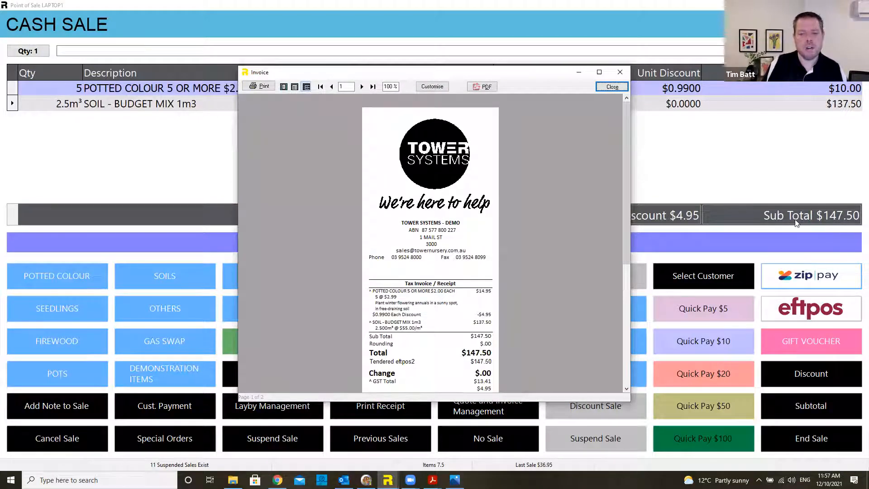
mouse_move(626, 161)
mouse_down()
mouse_move(621, 190)
mouse_move(631, 170)
mouse_up()
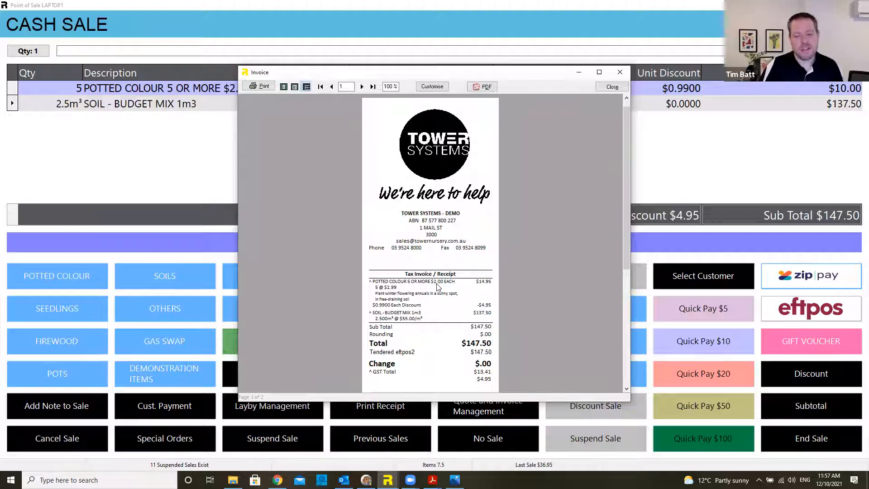
scroll(437, 290, down, 2)
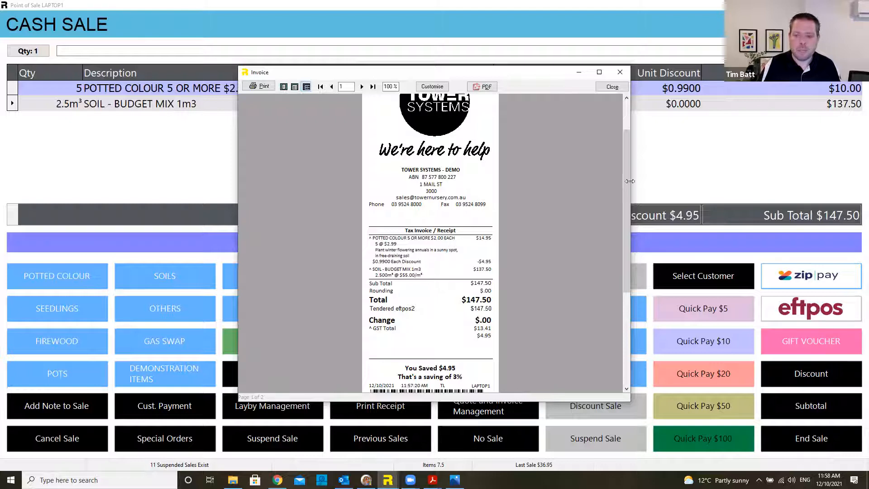
scroll(629, 181, down, 3)
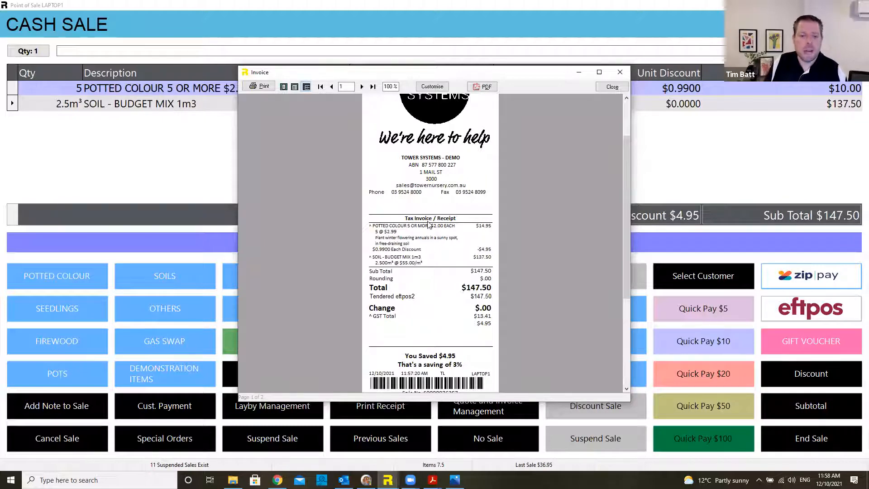
scroll(425, 196, down, 4)
scroll(425, 195, down, 3)
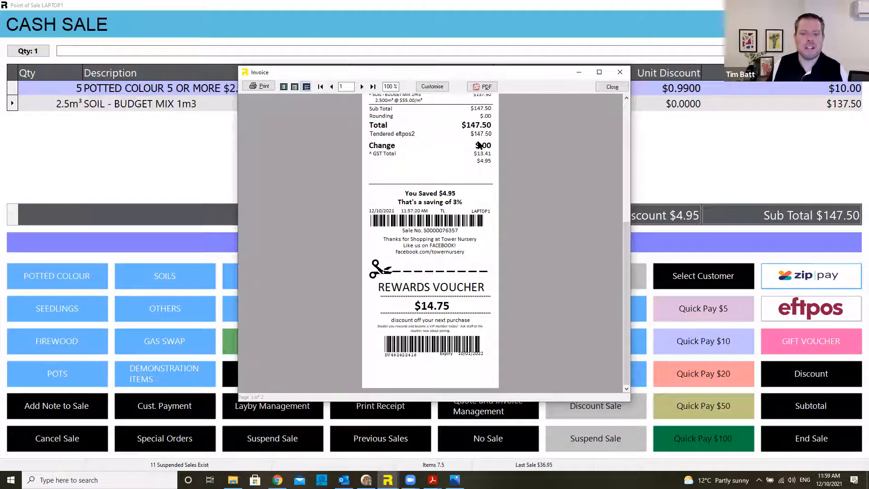
scroll(477, 143, up, 1)
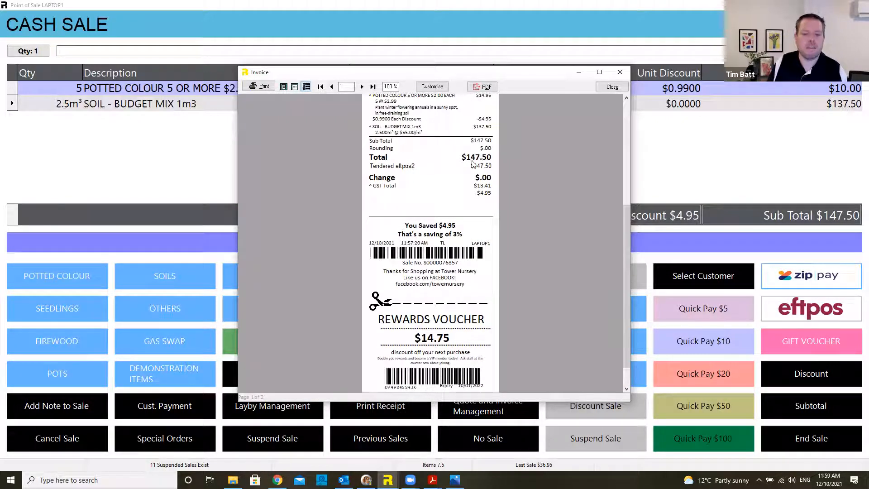
scroll(429, 339, down, 1)
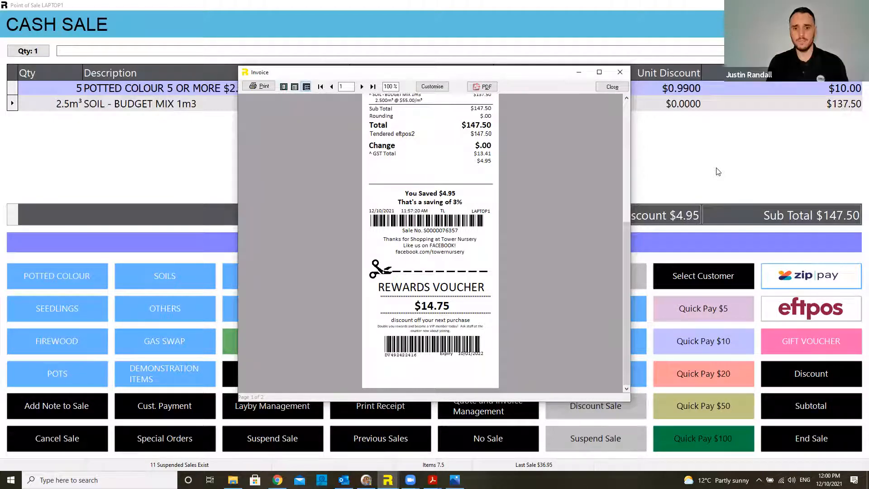
click(611, 86)
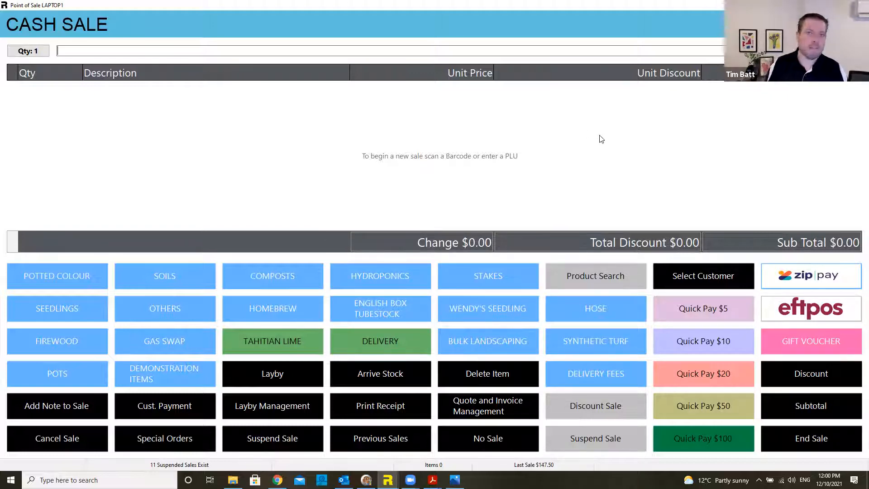
Step: Add 1m³ of SOIL - BUDGET MIX 1m3 at $55.00 to a new sale and open customer search
click(493, 342)
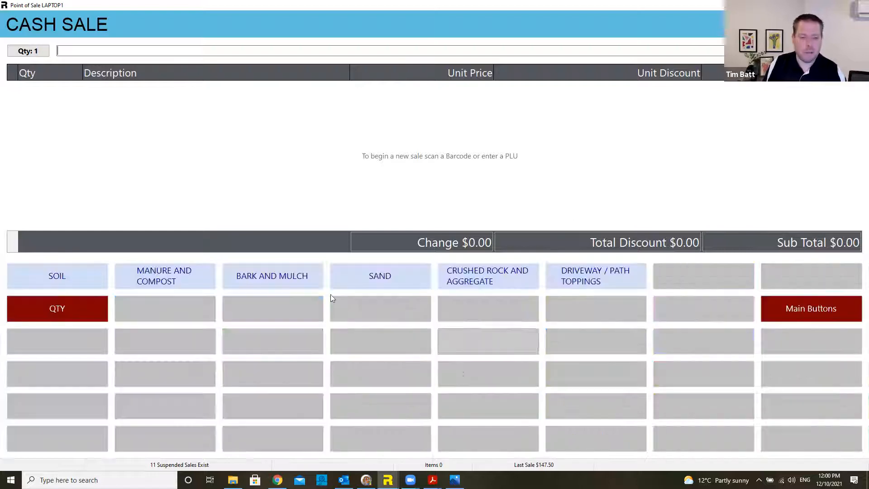
click(83, 283)
click(77, 278)
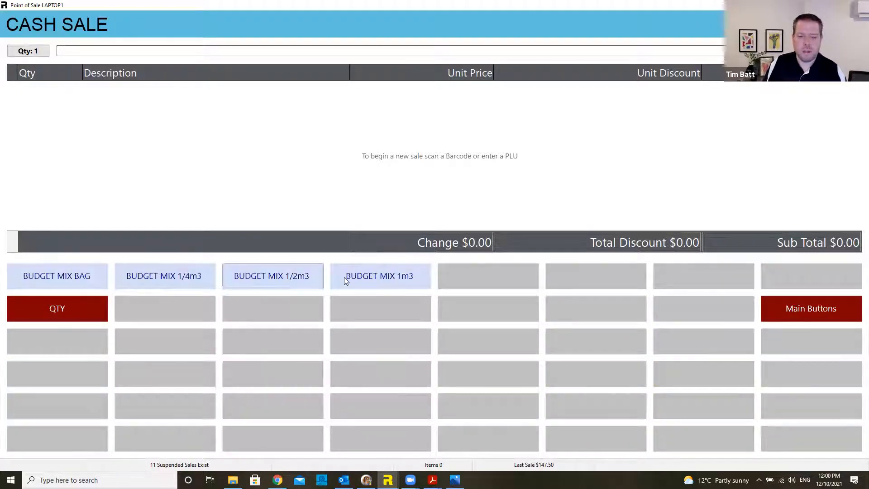
click(392, 283)
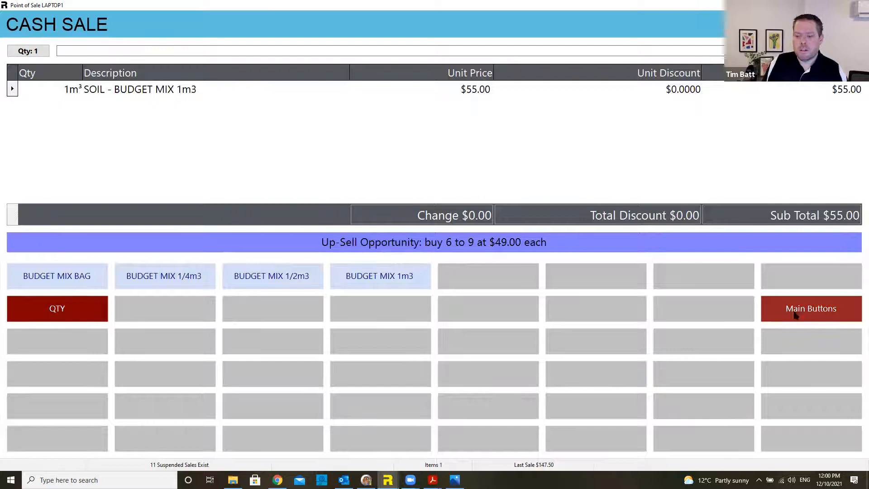
click(811, 308)
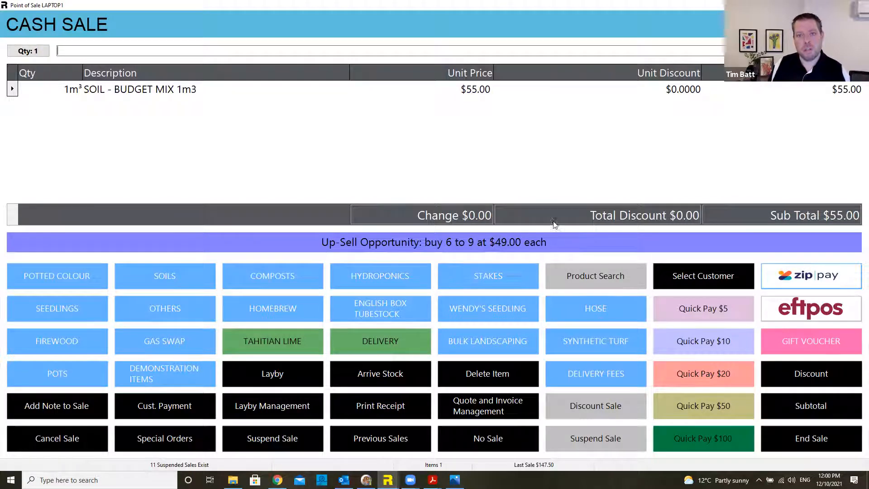
click(699, 277)
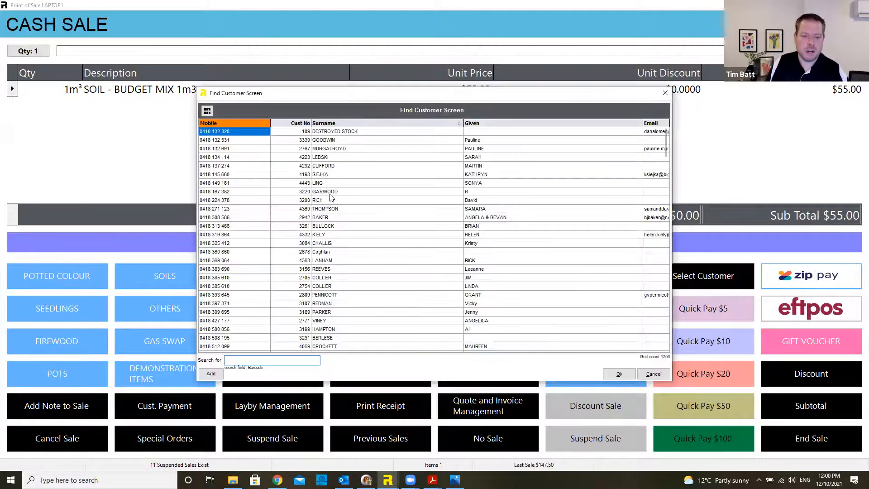
Step: Invoice the sale to the account customer found by surname, accepting the credit-limit warning
click(329, 192)
text(custom)
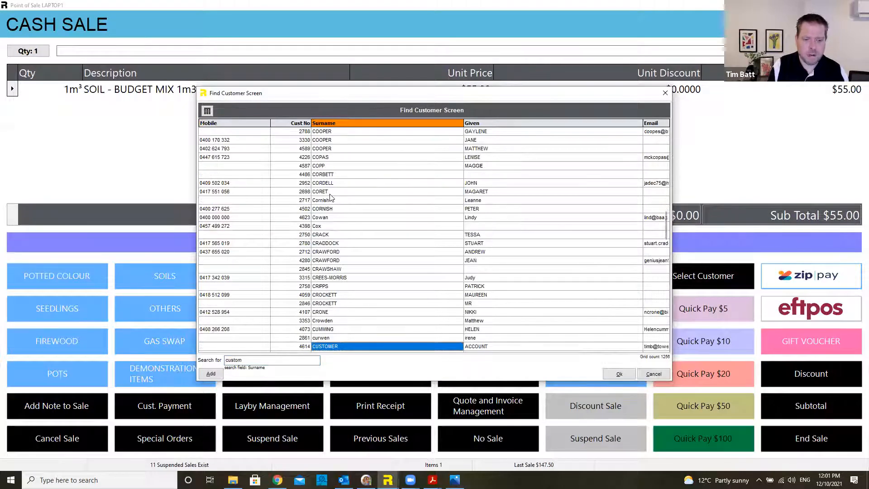
key(Return)
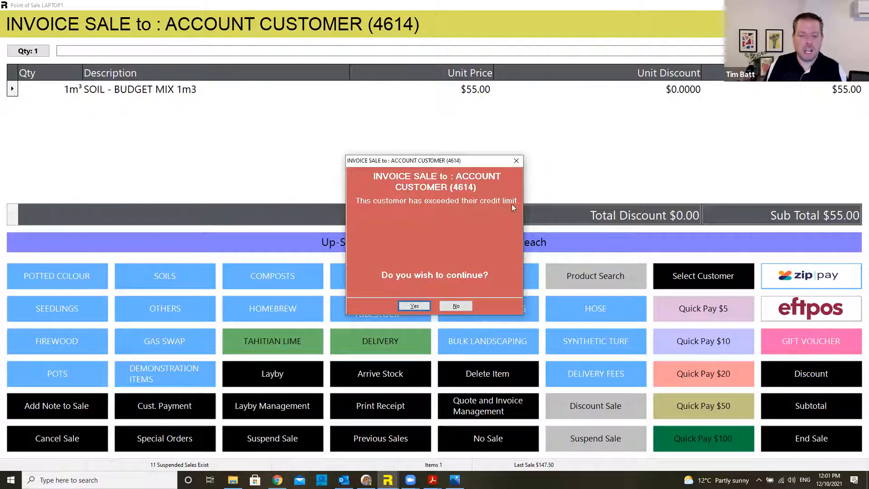
click(419, 307)
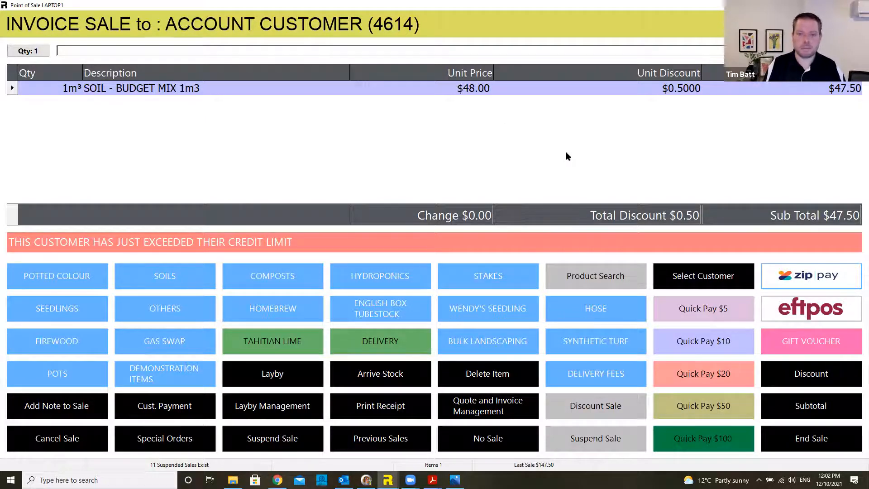
click(80, 275)
Step: Add Earthcore 30 Litre and Sea Greens Organic 30LT potting mixes ($65.08 subtotal) and choose Click 'n' Collect delivery
click(397, 311)
click(84, 277)
click(434, 311)
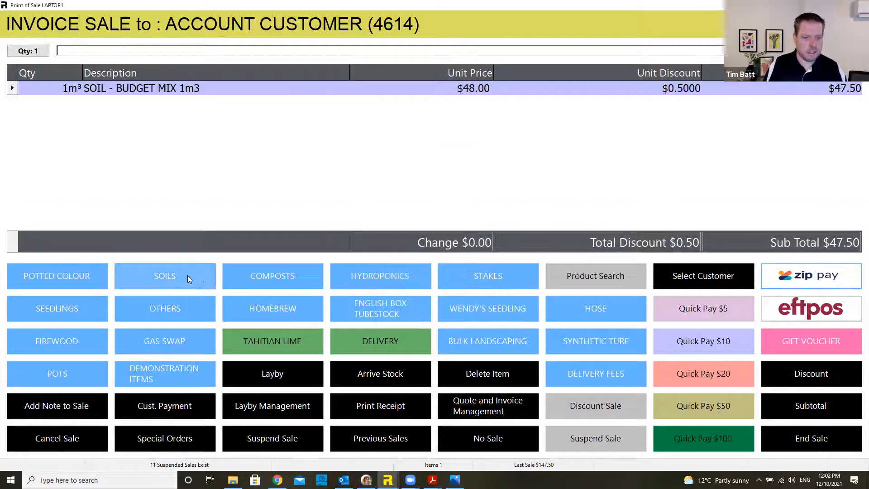
click(182, 281)
click(205, 278)
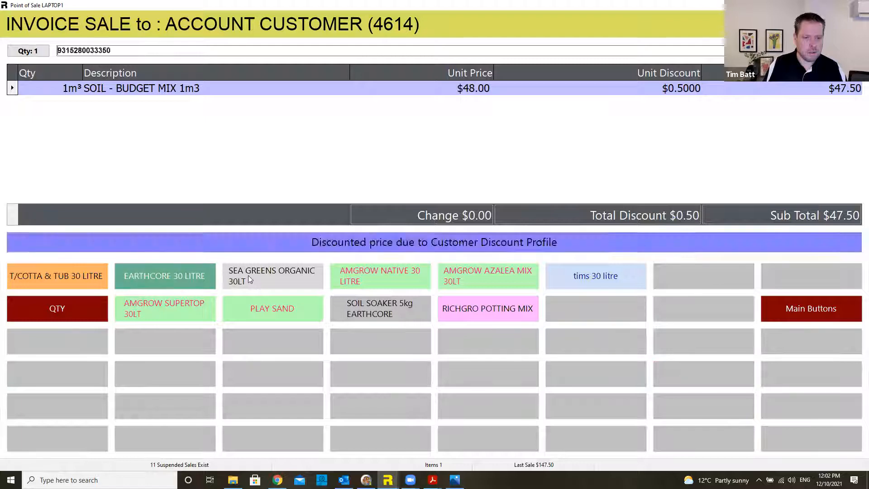
click(261, 275)
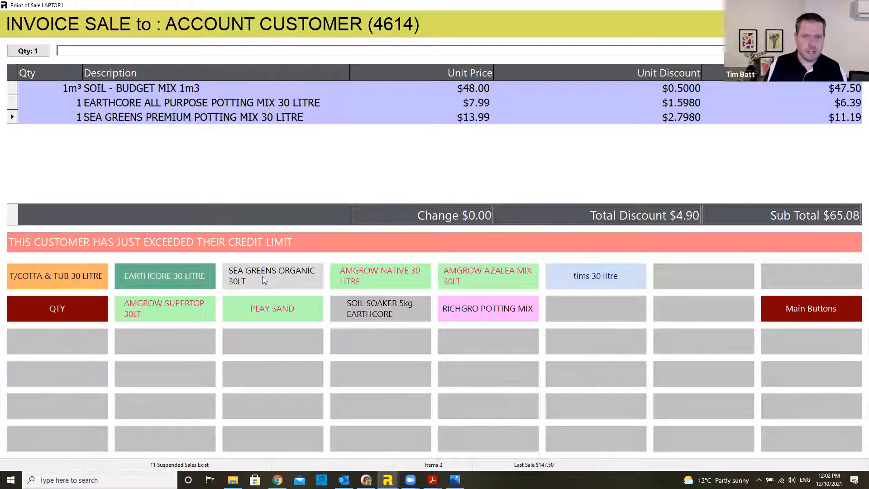
click(811, 308)
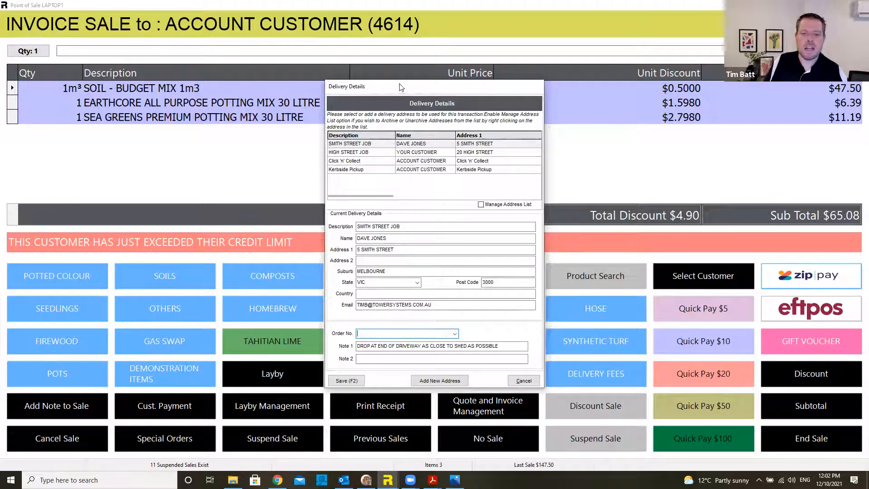
click(373, 162)
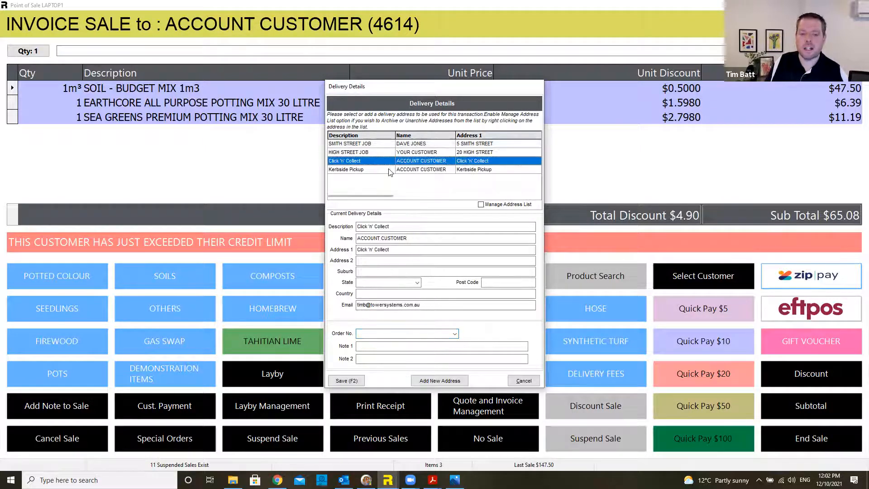
Step: Set delivery to Kerbside Pickup at the High Street Job address and save the delivery details
click(389, 170)
click(391, 153)
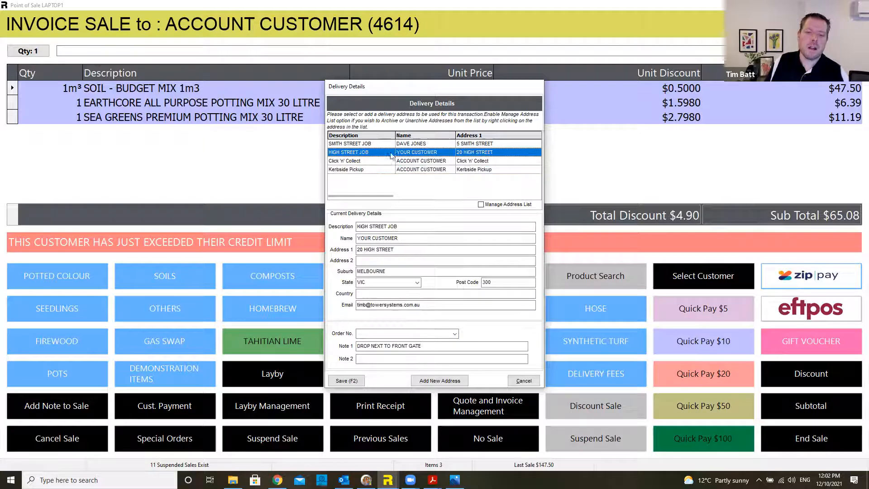
click(386, 144)
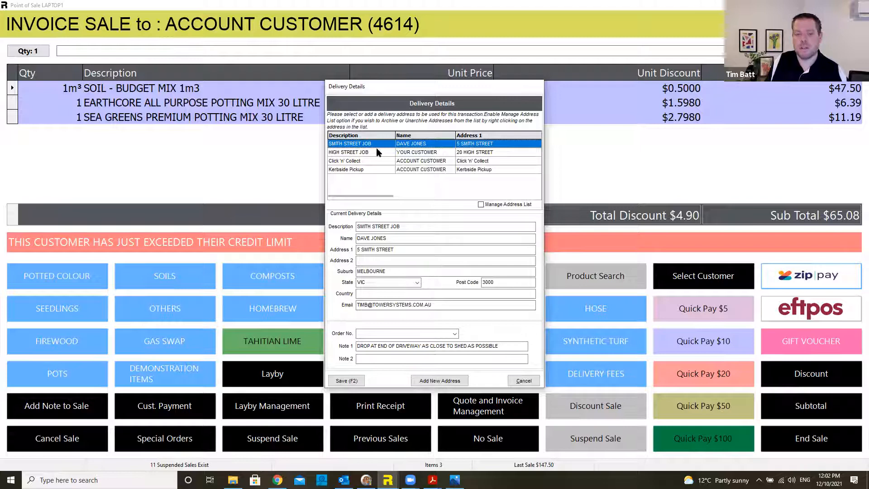
click(412, 154)
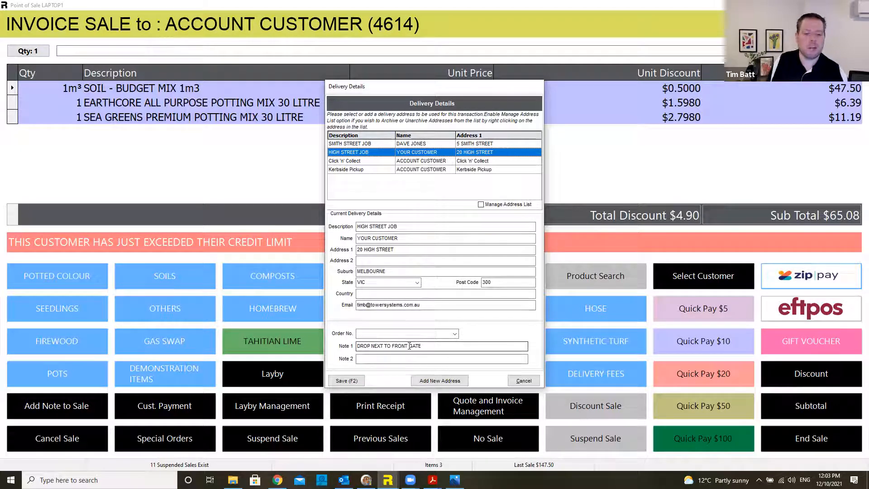
click(356, 383)
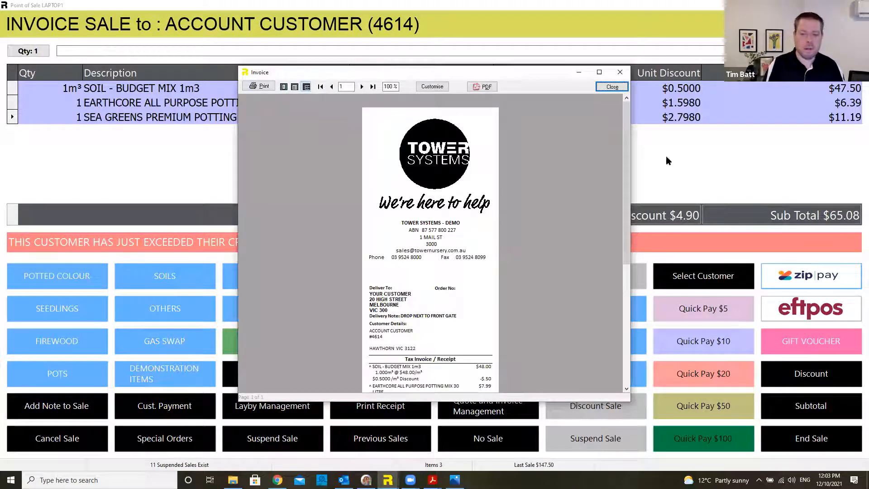
Step: Review and close the invoice preview, then leave point of sale for the back office
scroll(626, 182, down, 1)
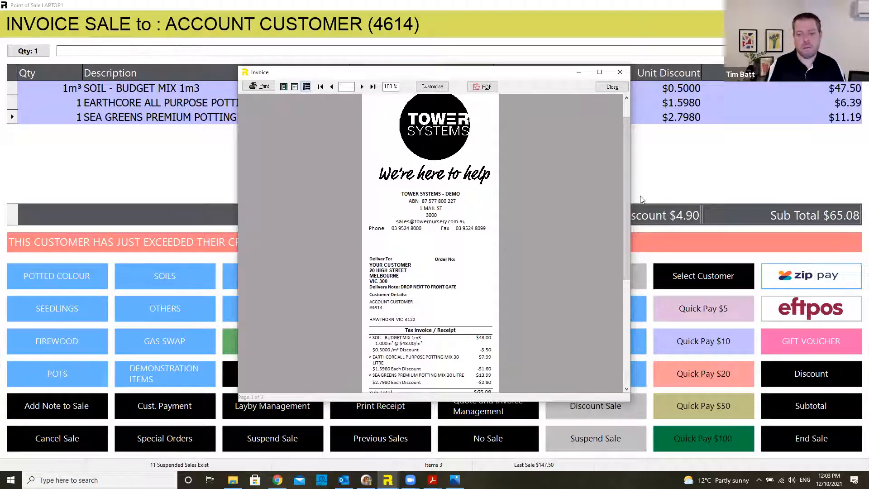
click(612, 88)
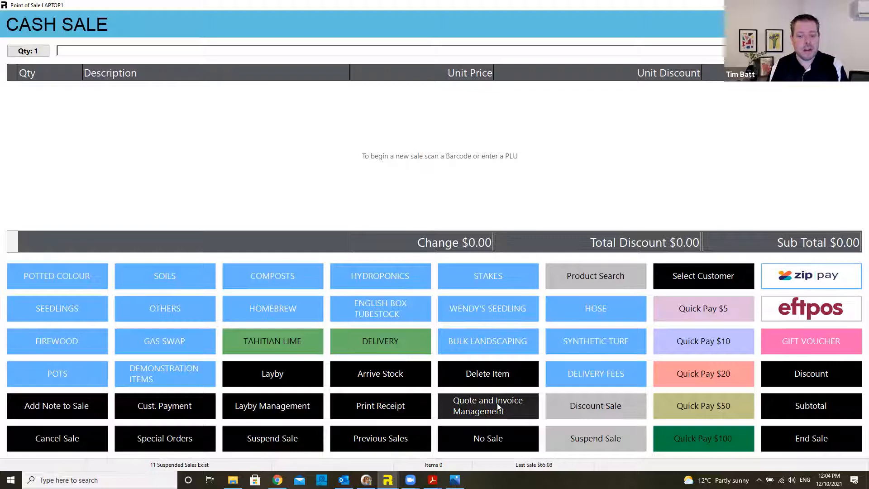
click(499, 406)
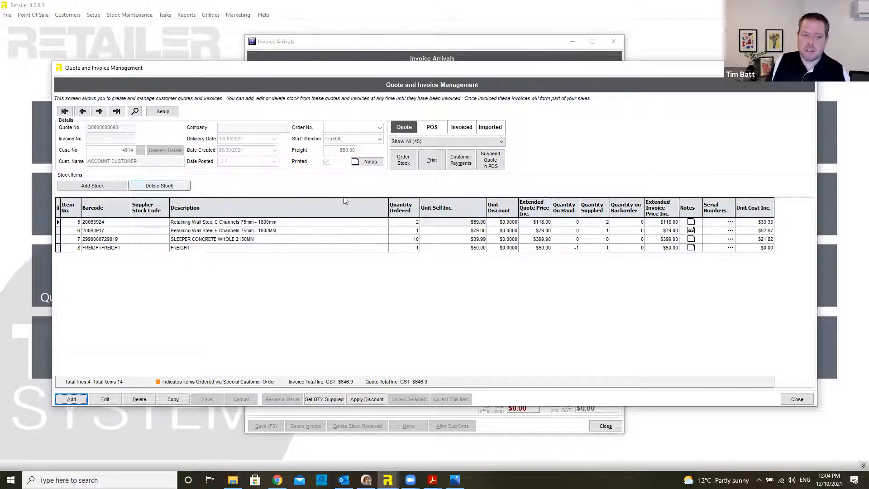
Step: Add a note to the quote reading 'spoke to customer. looking to proceed....'
click(369, 164)
click(296, 337)
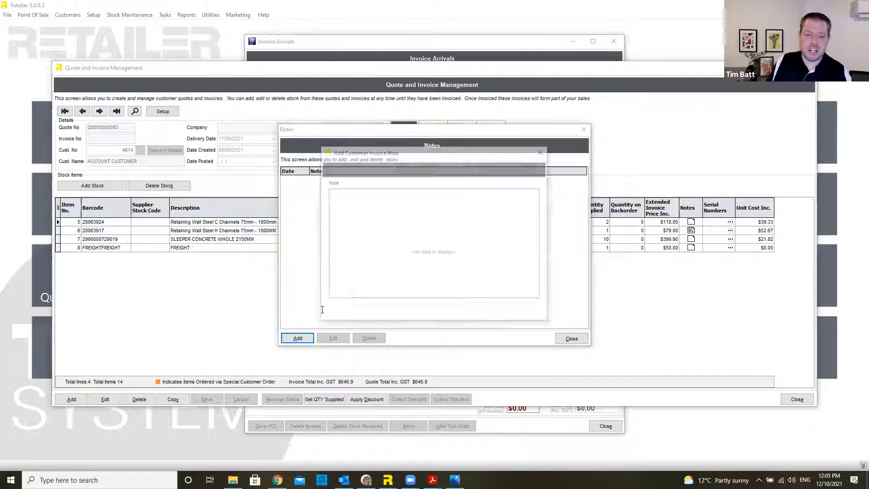
text(ppoke to customer. looking)
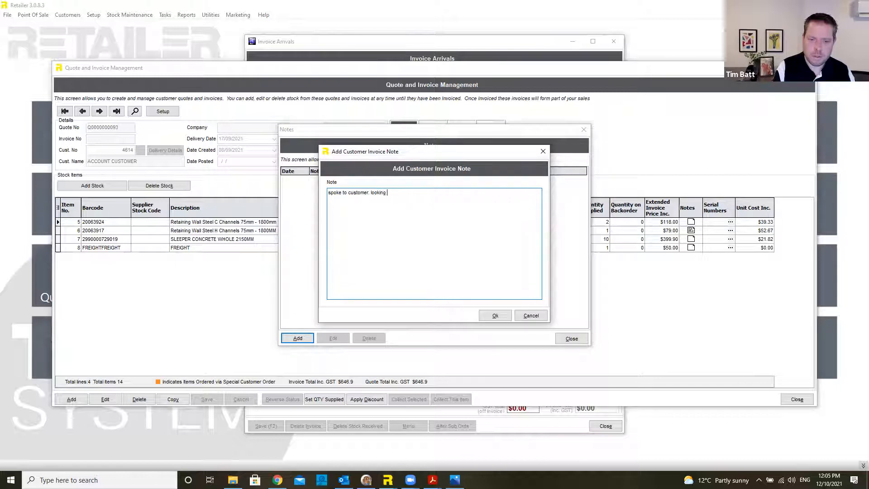
text( to proceed....)
click(495, 315)
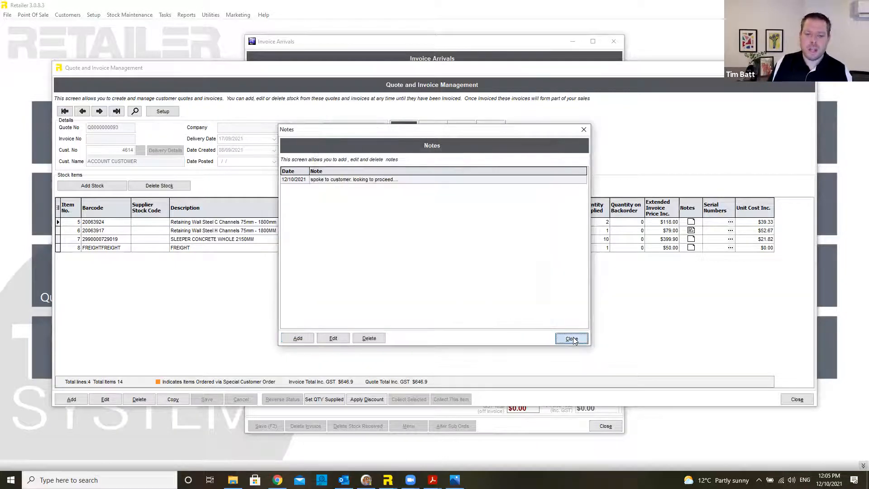
click(571, 339)
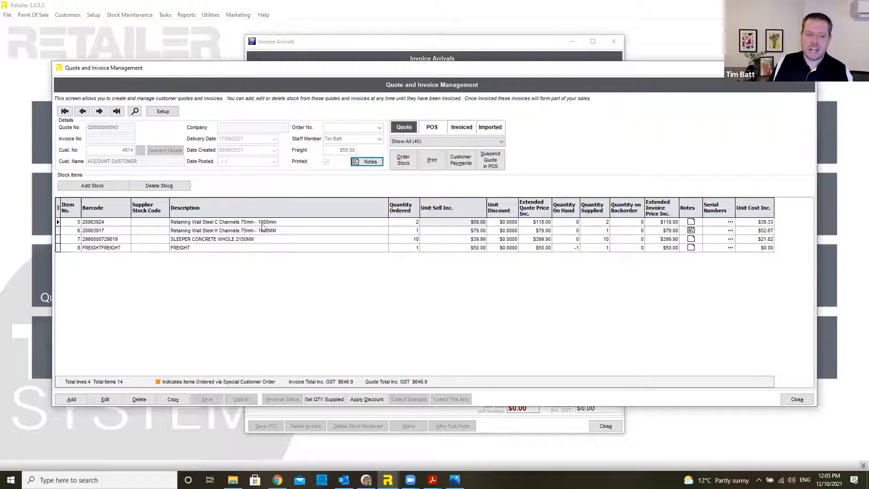
Step: Read the note on the Wall Steel H Channels line, then close it
click(306, 232)
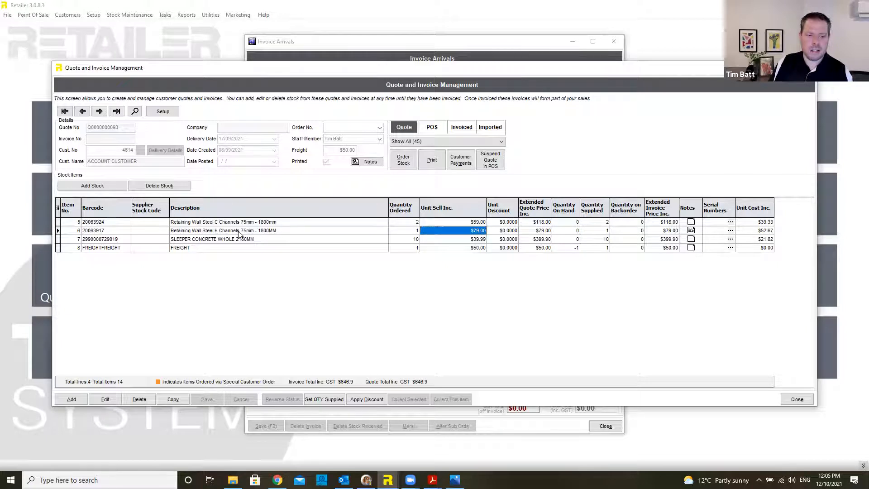
click(691, 230)
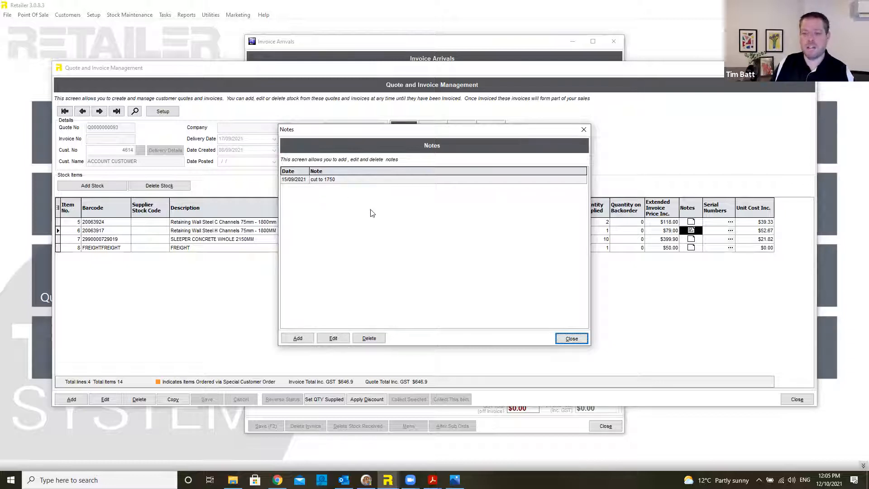
click(572, 338)
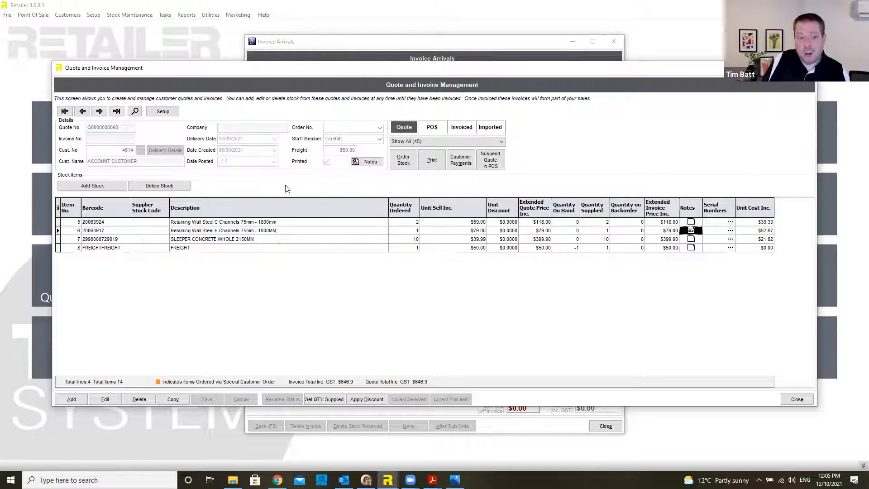
Step: Print the quote despite the credit-limit warning and mark it to be emailed
click(432, 163)
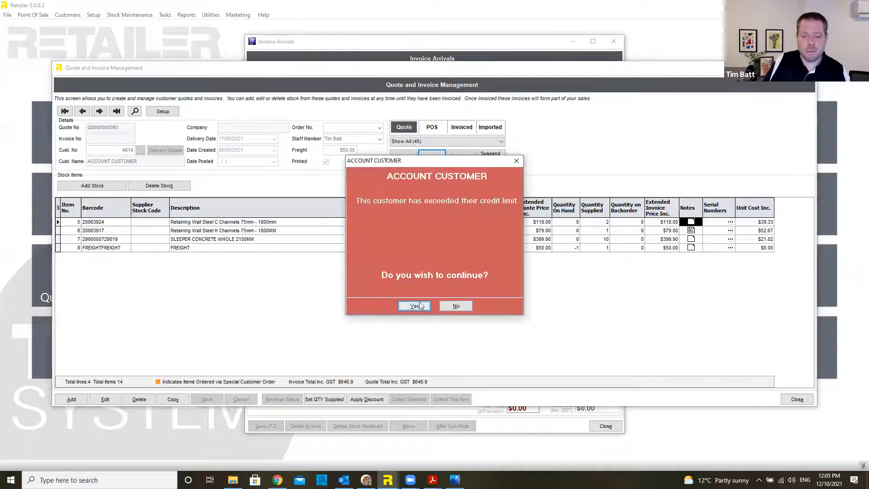
click(414, 304)
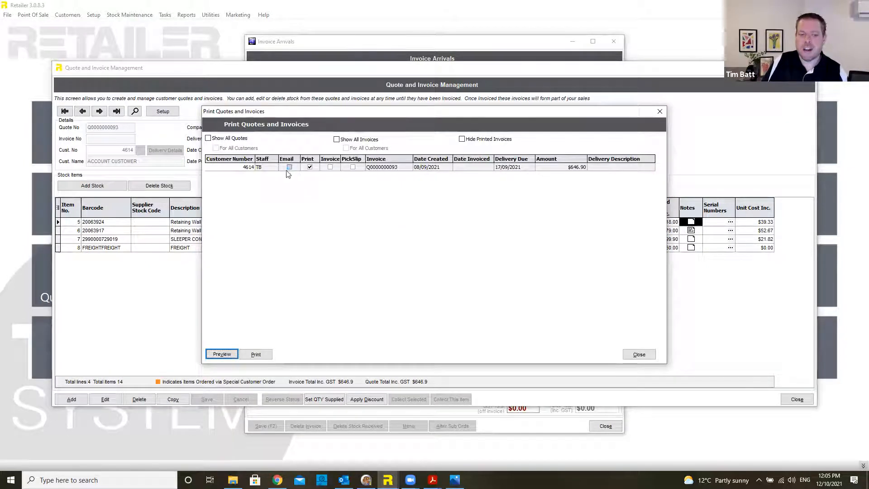
click(290, 167)
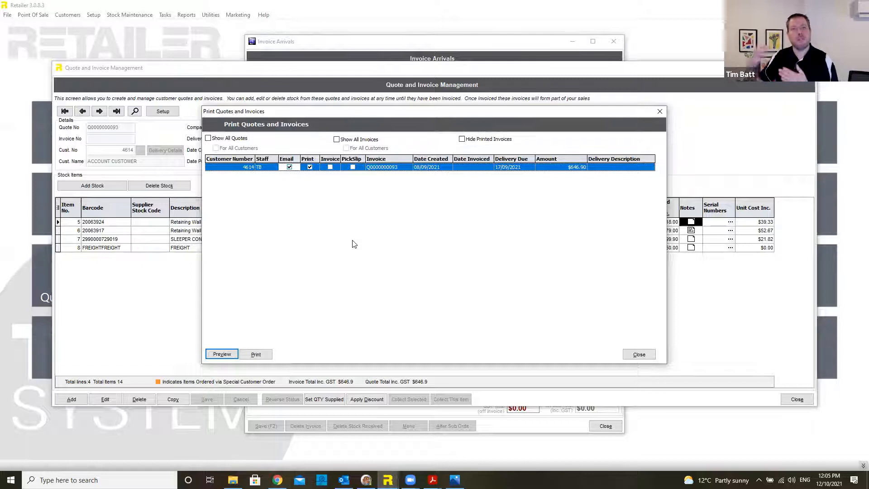
Step: Add Invoice and PickSlip to the quote's output and preview the Picking Slip
click(330, 167)
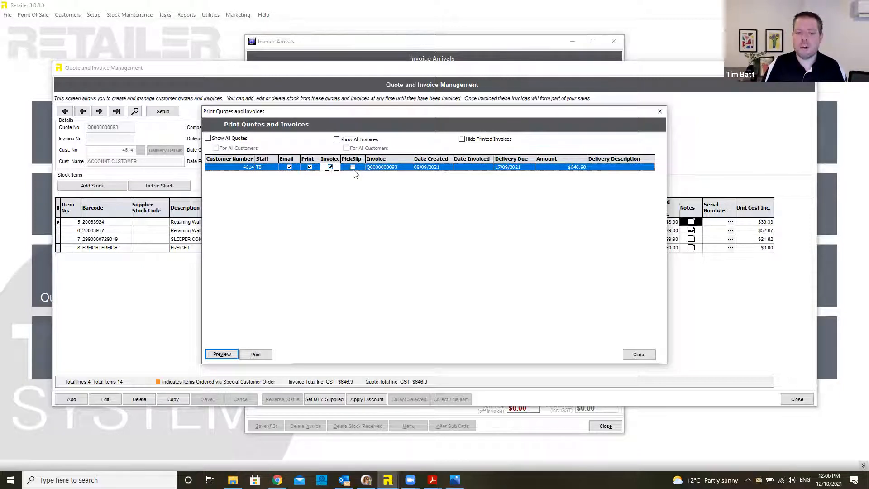
click(353, 168)
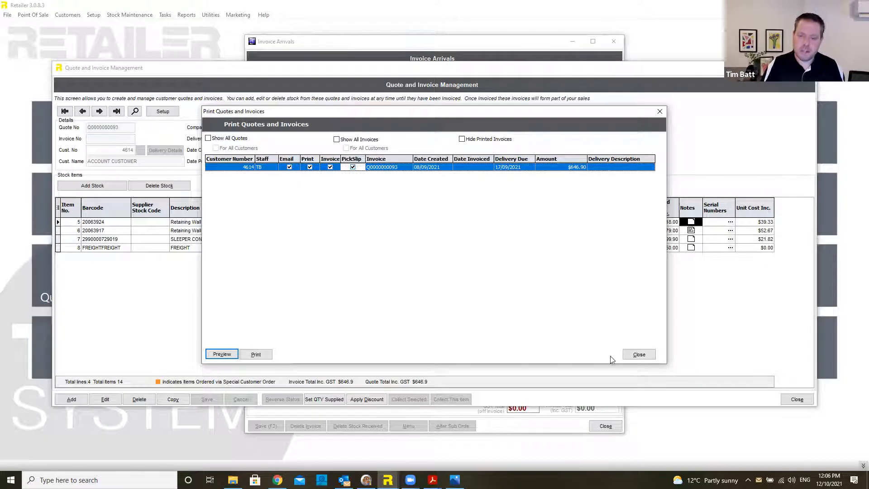
click(226, 354)
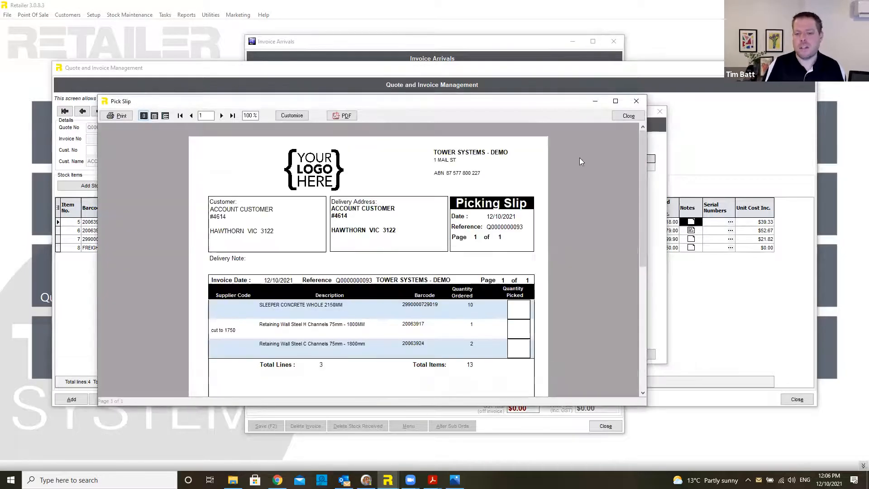
drag(641, 150, 642, 168)
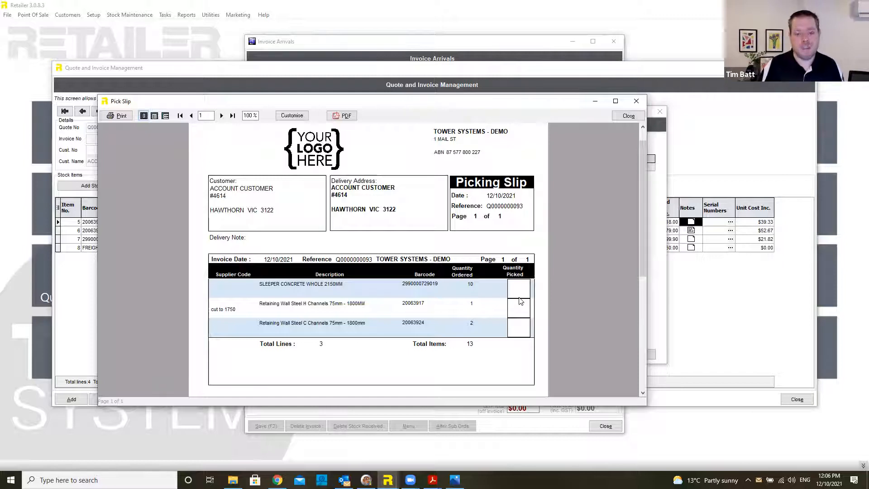
Step: Close the pick slip and tax invoice previews, then dismiss the EDI Setup window
click(627, 117)
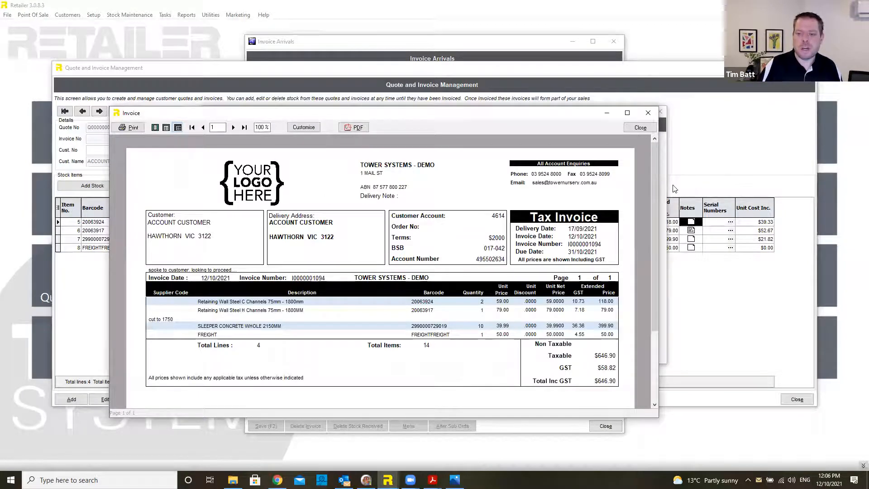
drag(653, 181, 655, 209)
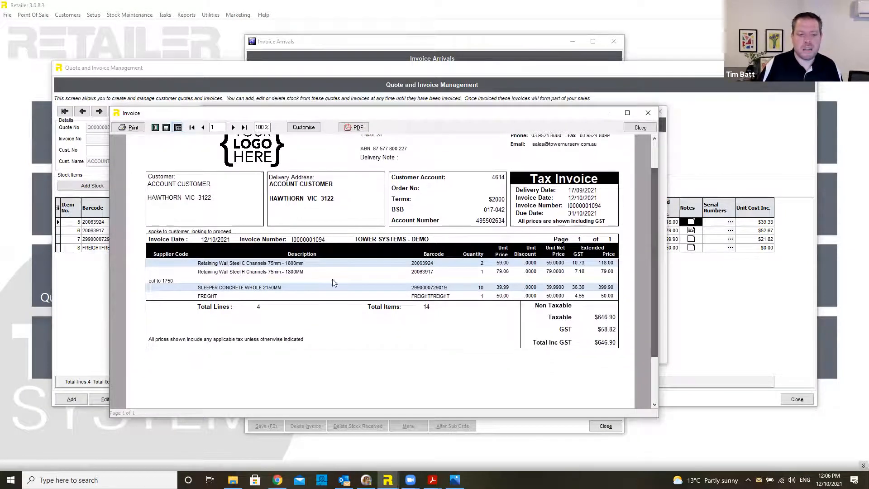
click(640, 128)
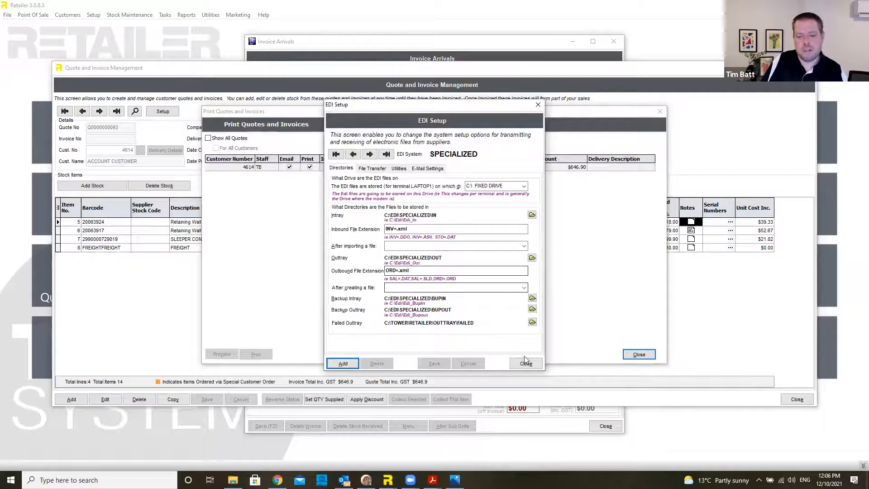
click(526, 363)
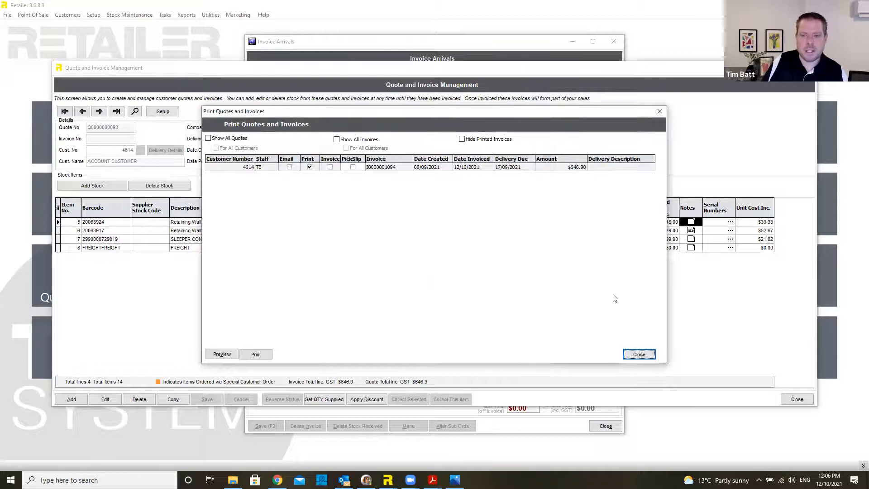
Step: Close Print Quotes and Invoices and open the customer quote and invoice search
click(640, 355)
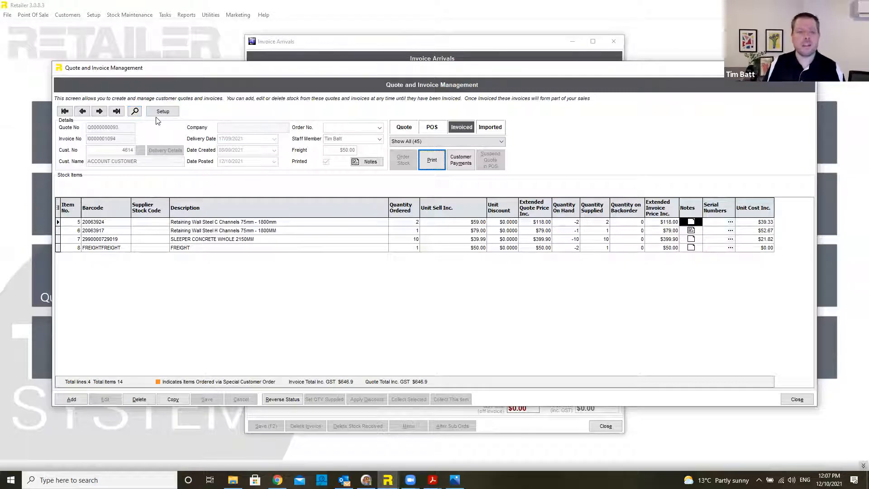
click(135, 111)
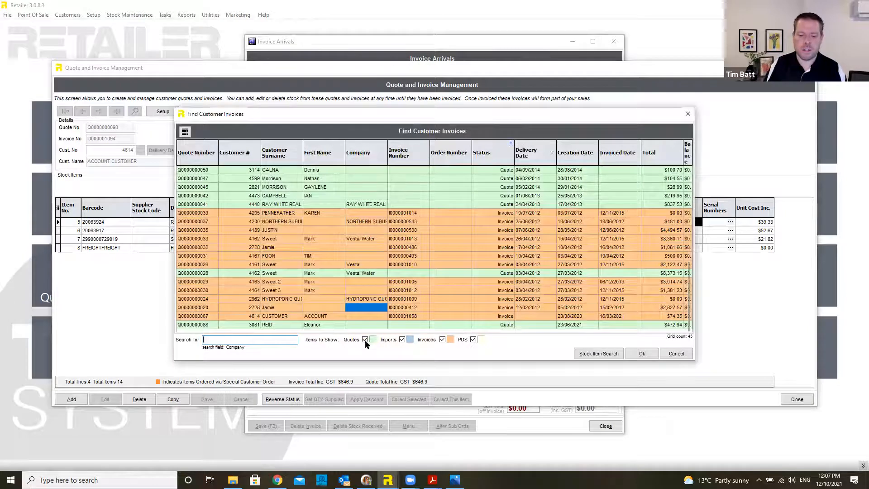
Step: Filter the invoice search to quotes only, hiding imported, invoice and POS entries
click(402, 339)
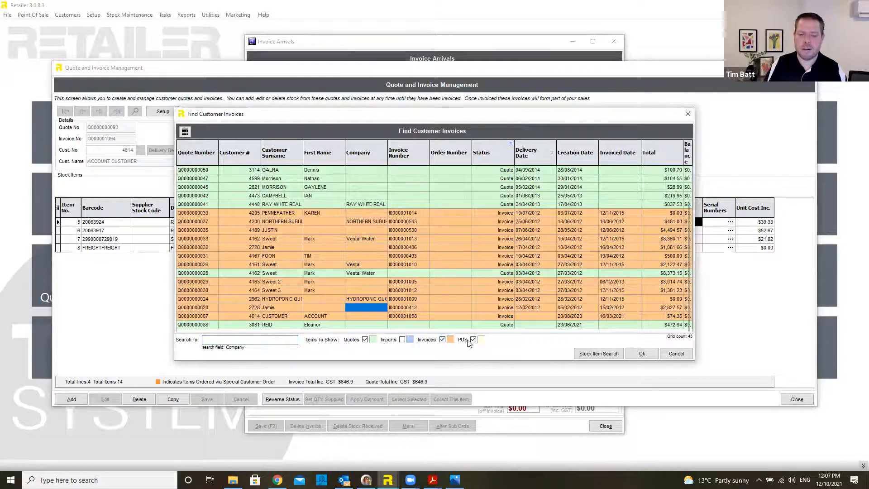
click(442, 339)
click(473, 339)
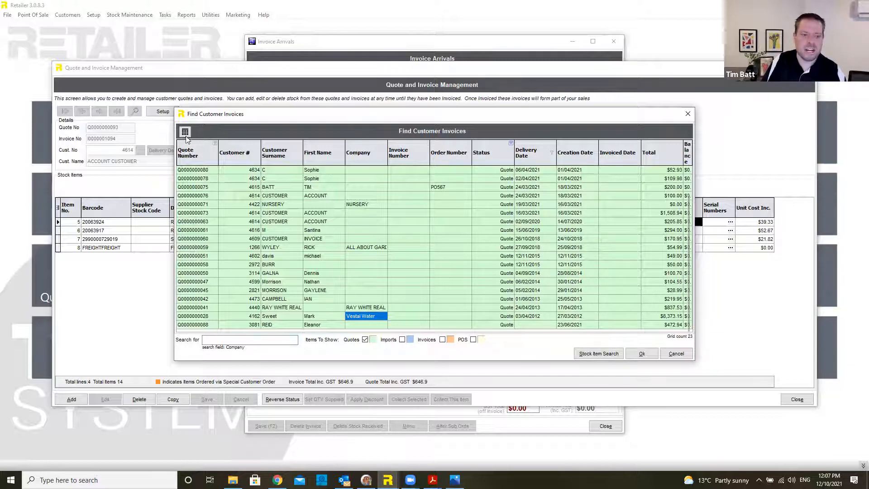
Step: Move the Customer Surname column before Quote Number, then close the search
click(184, 132)
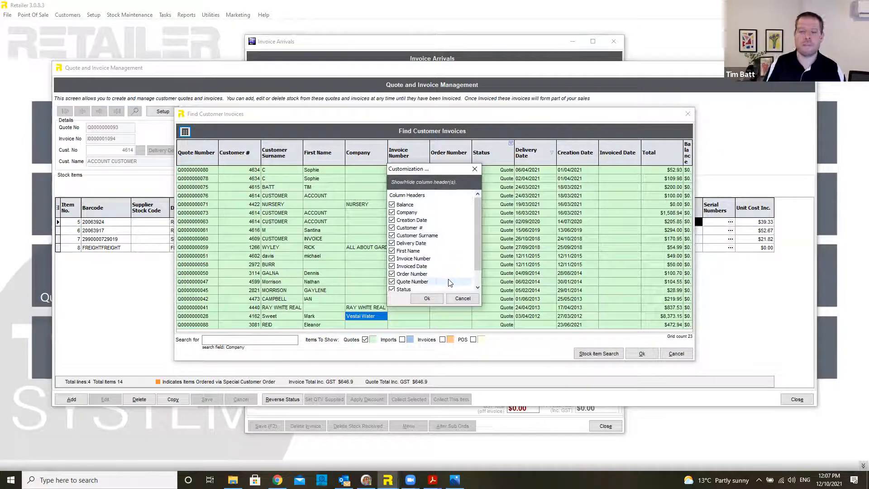
click(462, 299)
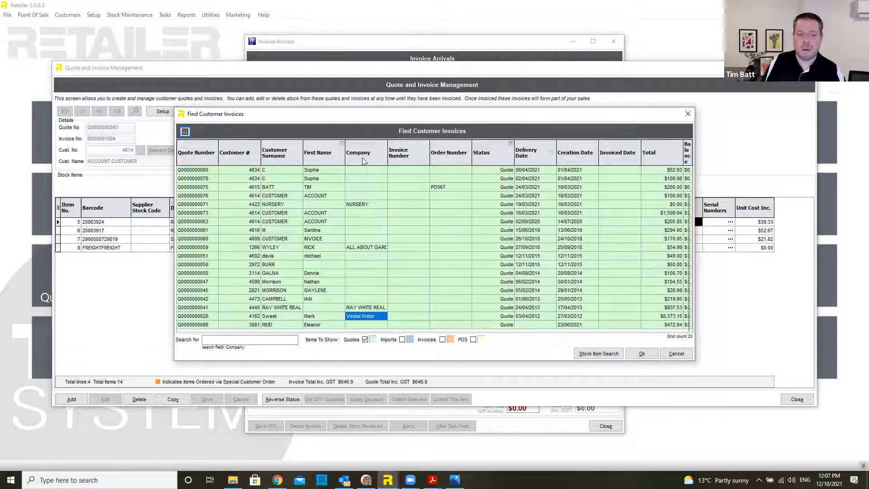
click(281, 158)
drag(281, 159, 192, 158)
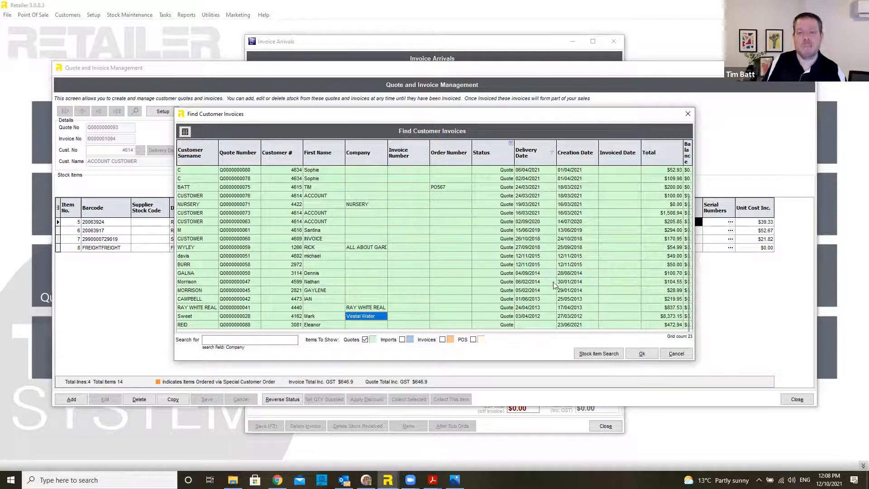
click(683, 357)
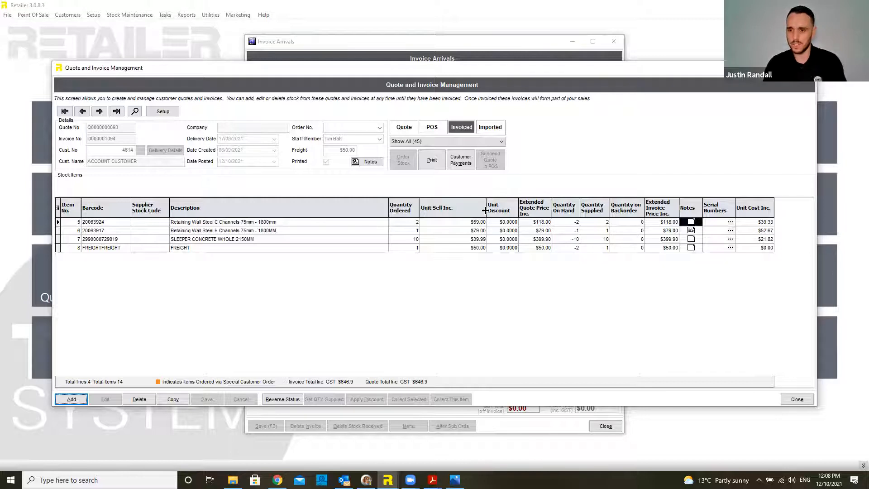
Step: Untick Serial Numbers in the stock grid's column chooser to hide that column
click(57, 208)
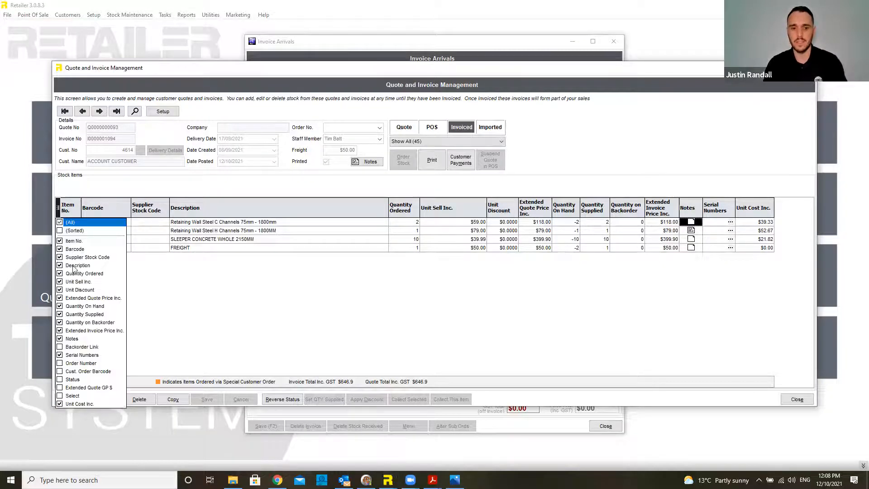
click(60, 355)
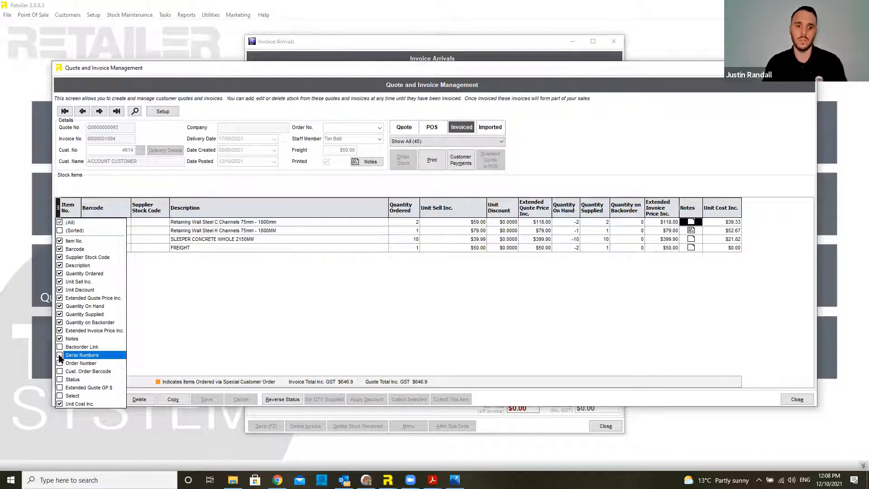
click(413, 319)
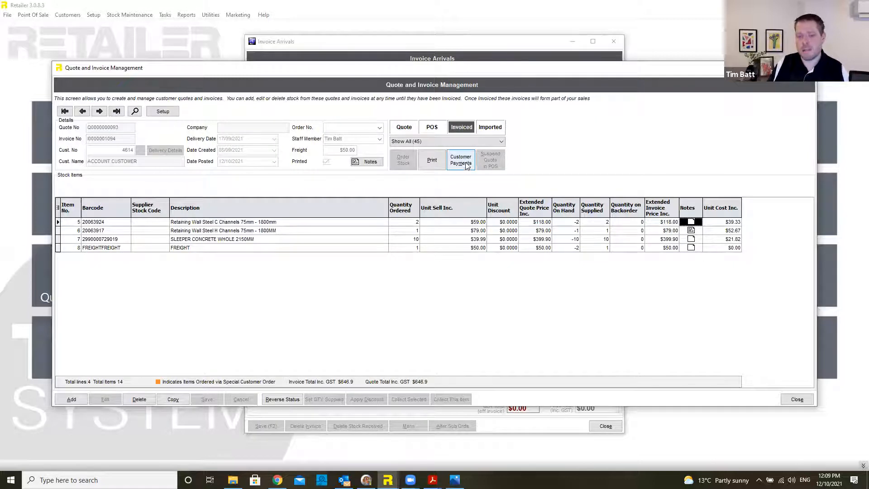
Step: Return to the sales screen and start a customer payment for ACCOUNT CUSTOMER
click(797, 399)
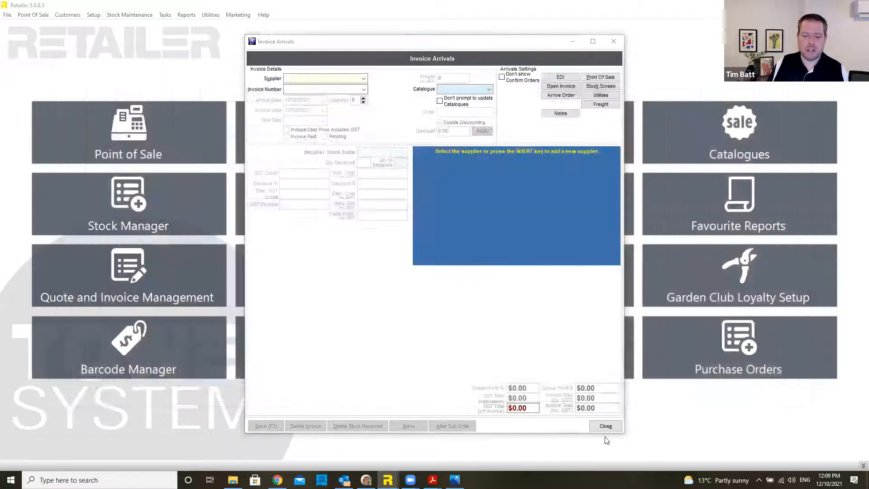
click(605, 425)
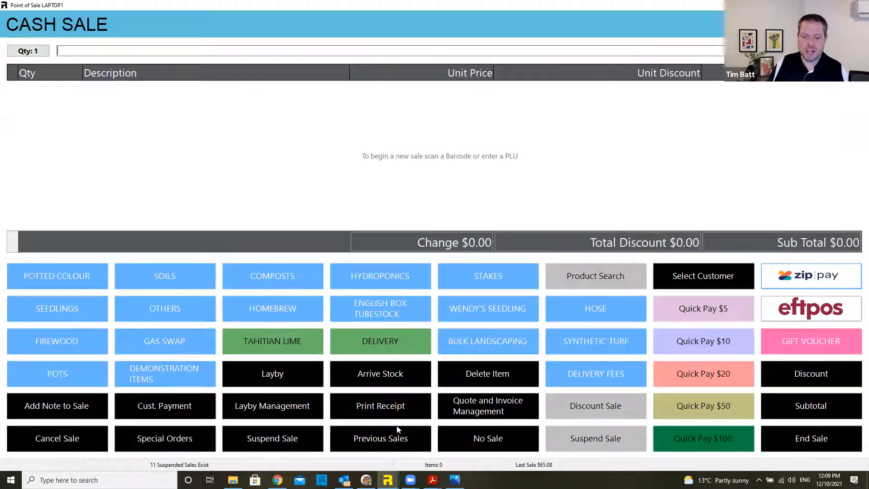
click(176, 408)
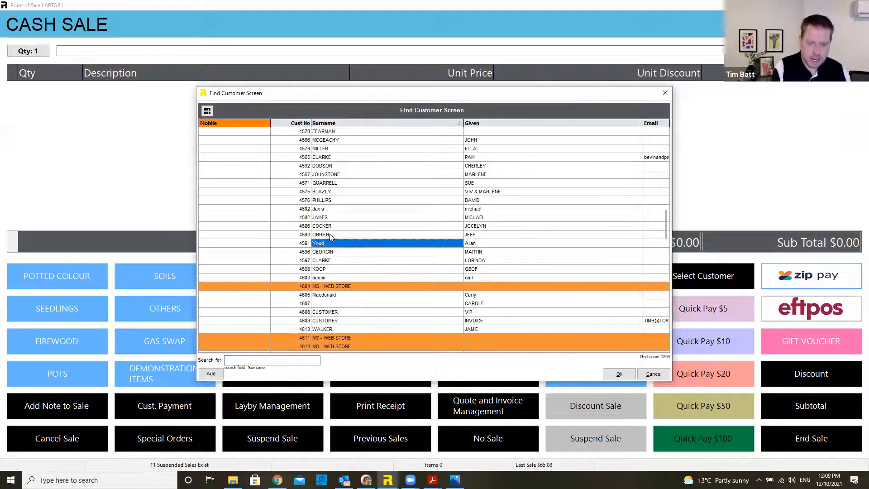
text(customer)
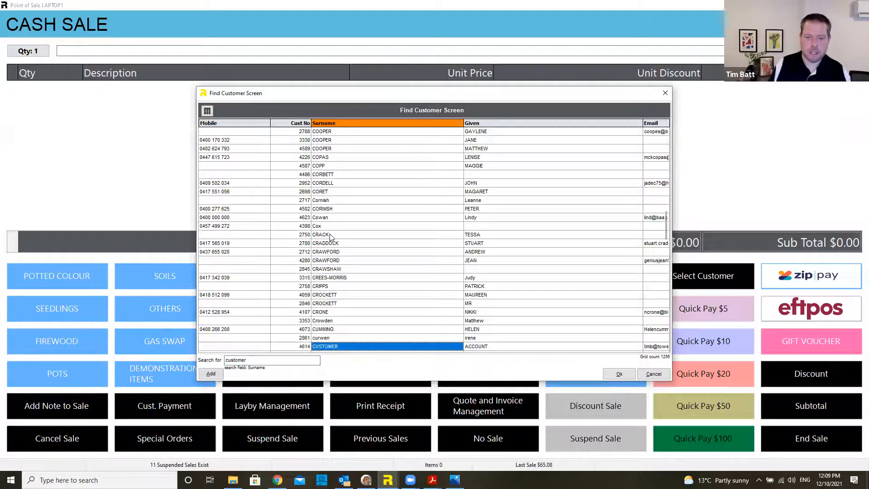
key(Return)
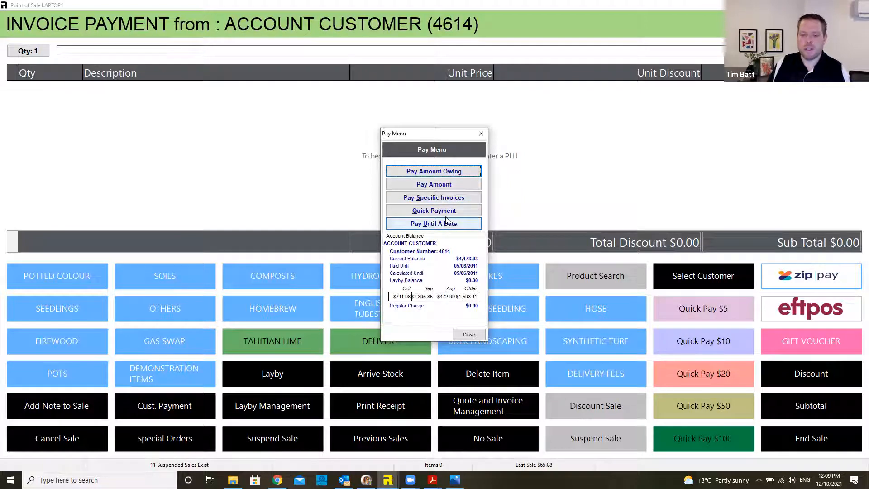
Step: Keep Pay Laybys enabled in the payment button settings, save, and choose specific invoices
click(441, 153)
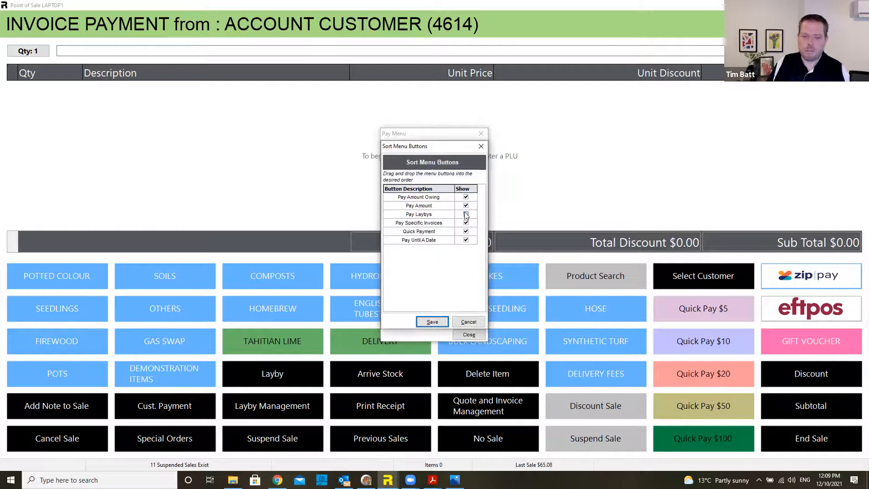
click(465, 214)
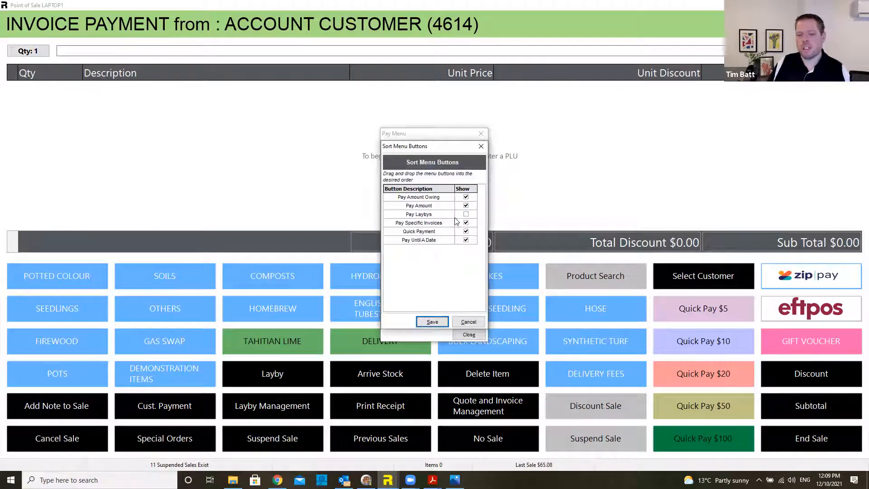
click(465, 214)
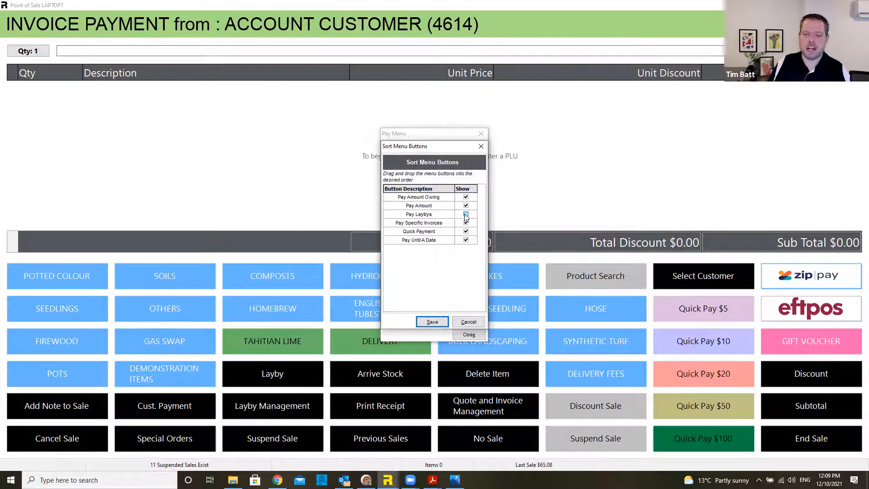
click(432, 322)
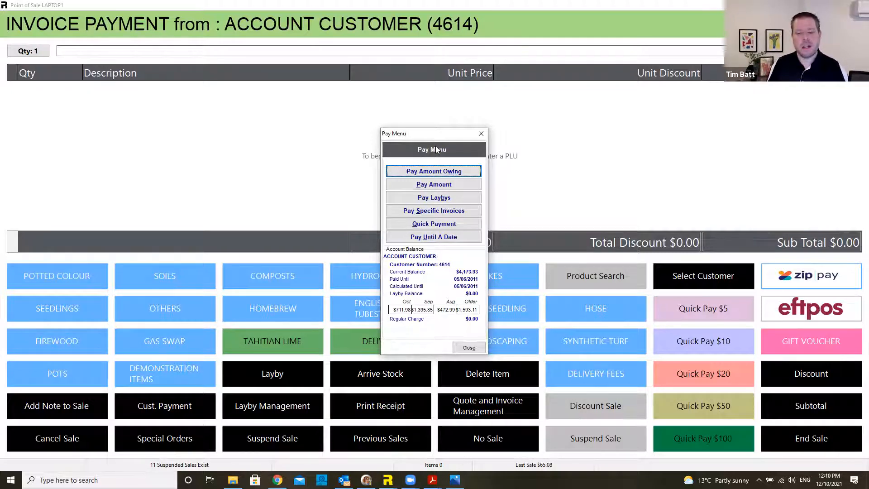
click(455, 218)
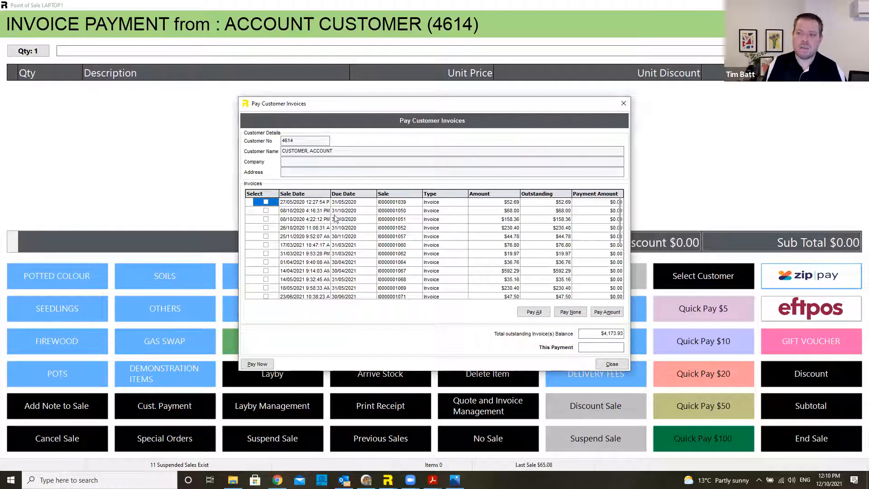
Step: Tick the $230.40, $44.78, $76.80 and $19.97 invoices ($371.95), then close without paying
click(266, 227)
click(266, 236)
click(266, 245)
click(266, 253)
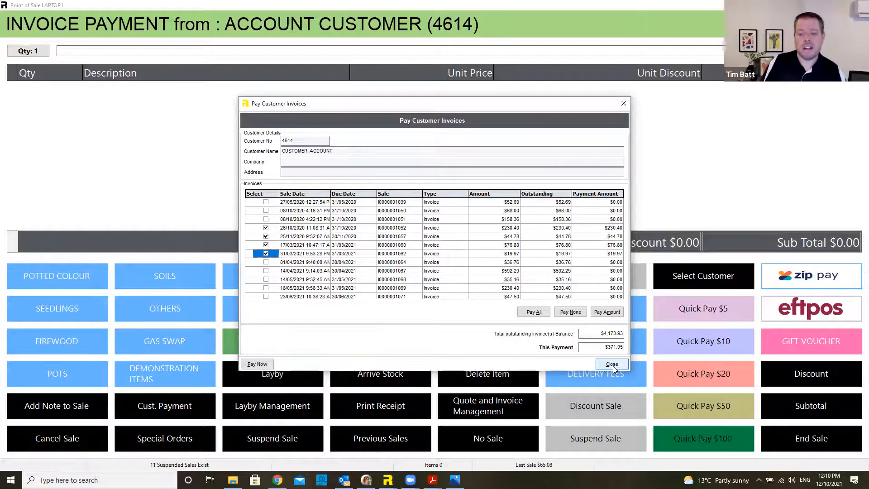
click(616, 365)
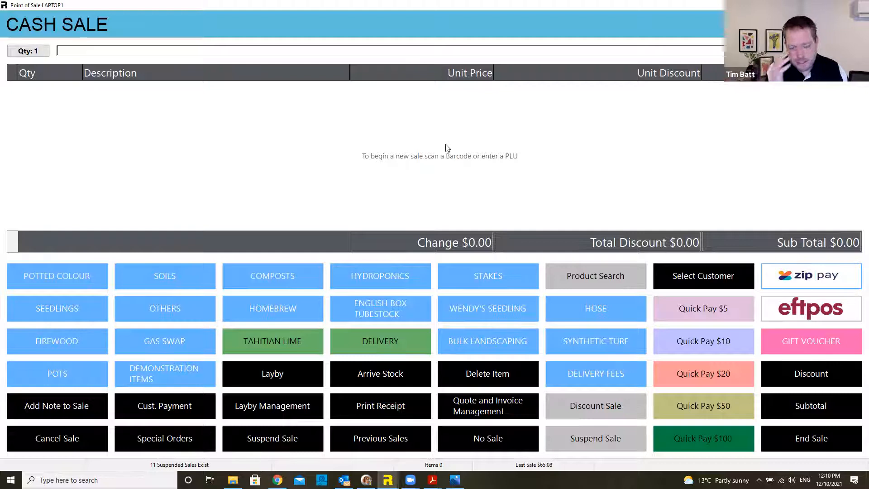
Step: Open ACCOUNT CUSTOMER with F3, include five transactions for print/email, then close both windows
key(F3)
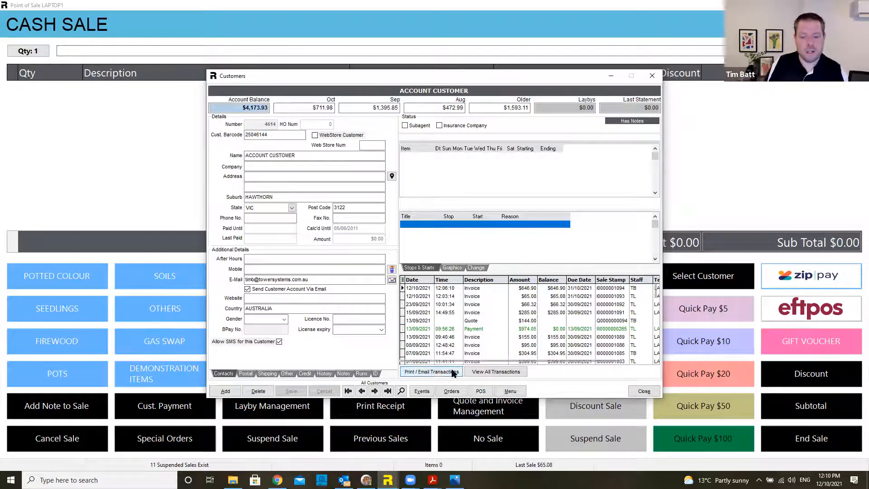
click(437, 372)
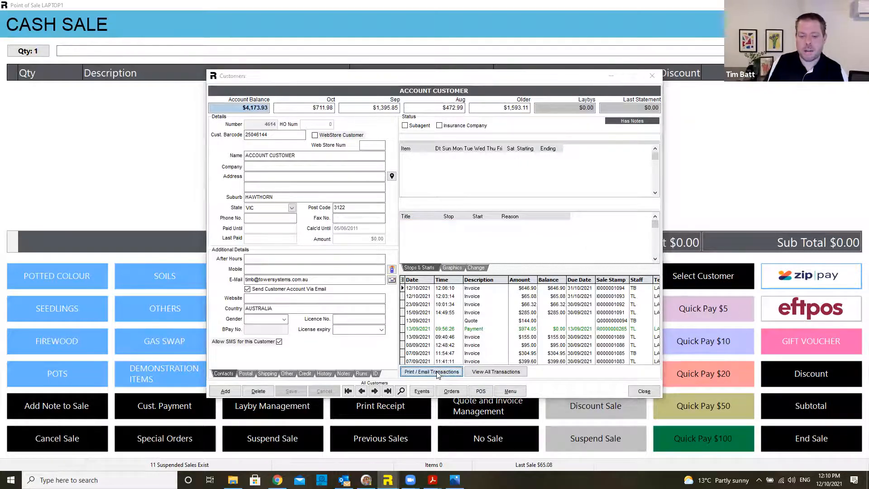
click(579, 197)
click(578, 205)
click(578, 214)
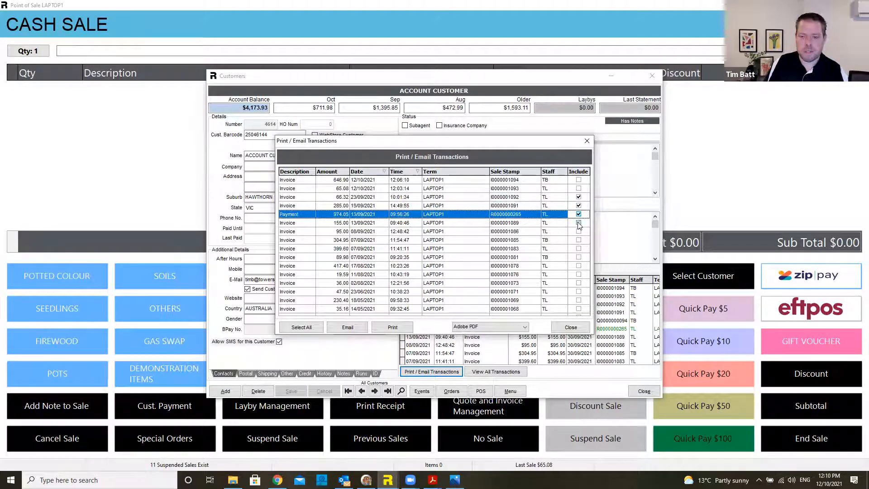
click(578, 222)
click(578, 232)
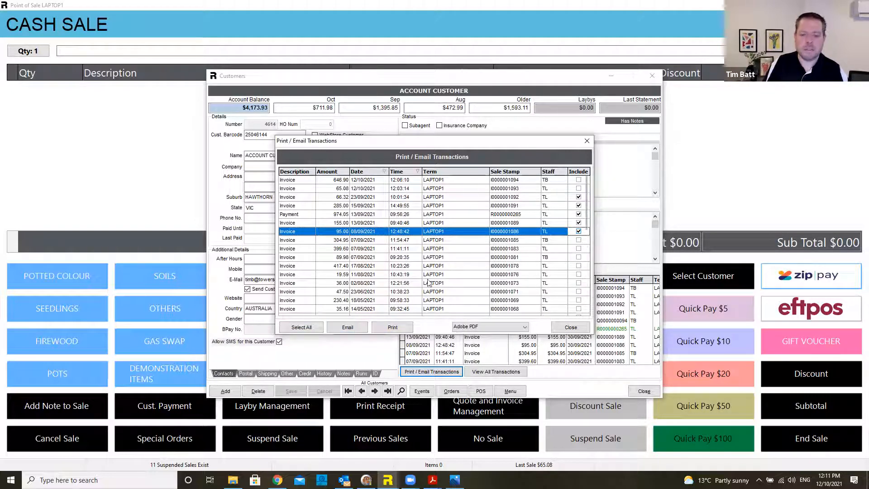
click(570, 327)
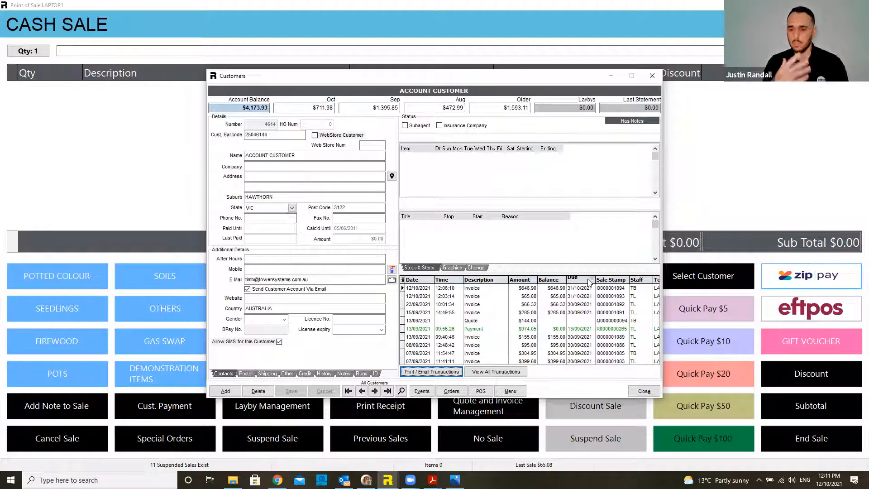
click(644, 392)
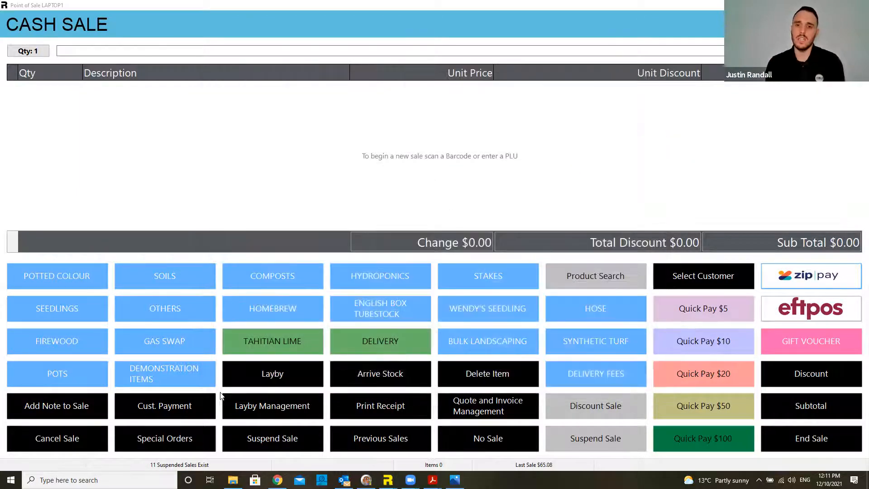
Step: Open Invoice Arrivals, then close it to return to the Cash Sale screen
click(453, 405)
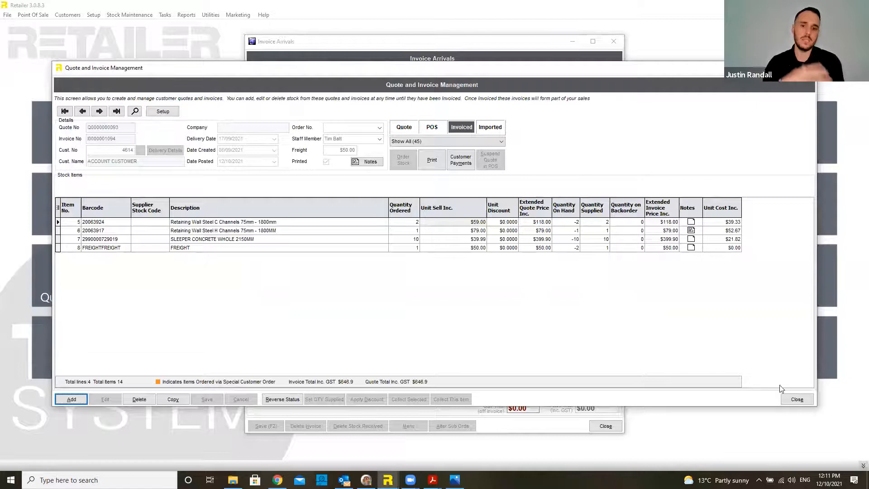
click(796, 399)
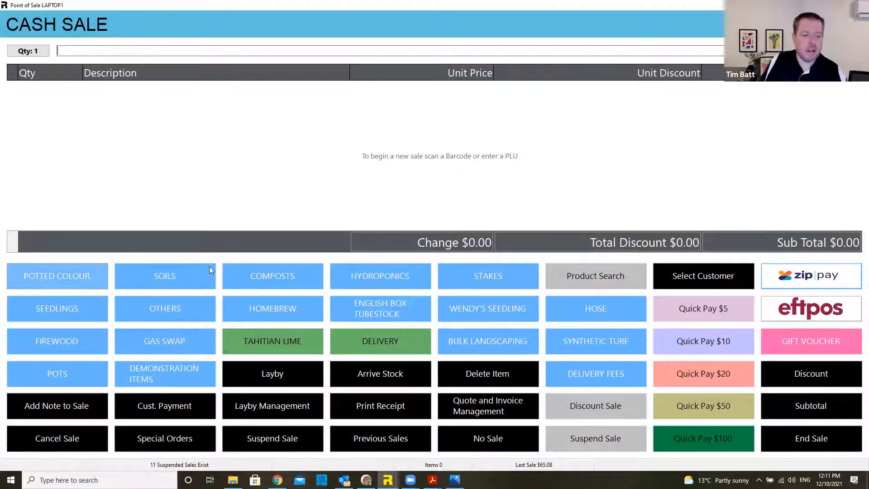
click(189, 277)
click(294, 275)
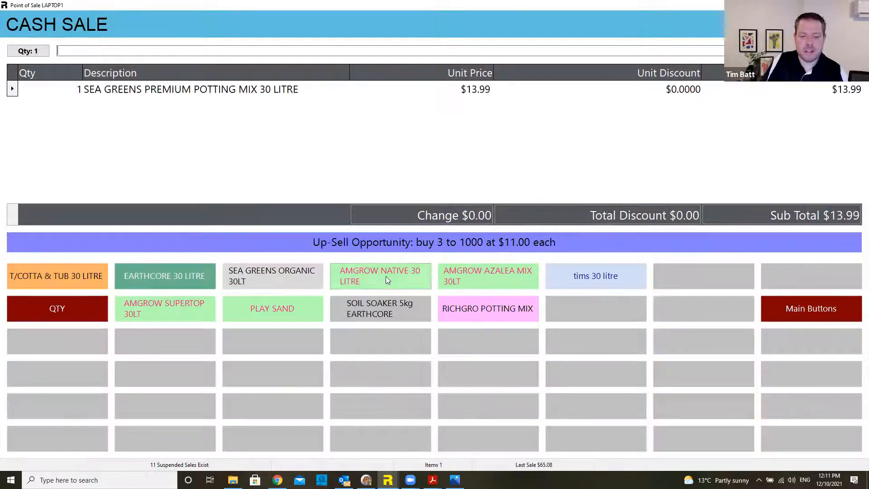
click(473, 280)
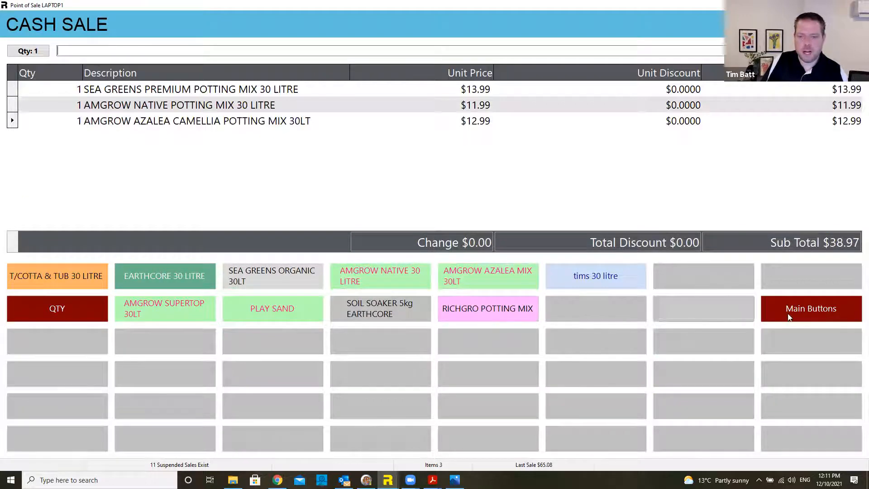
click(794, 312)
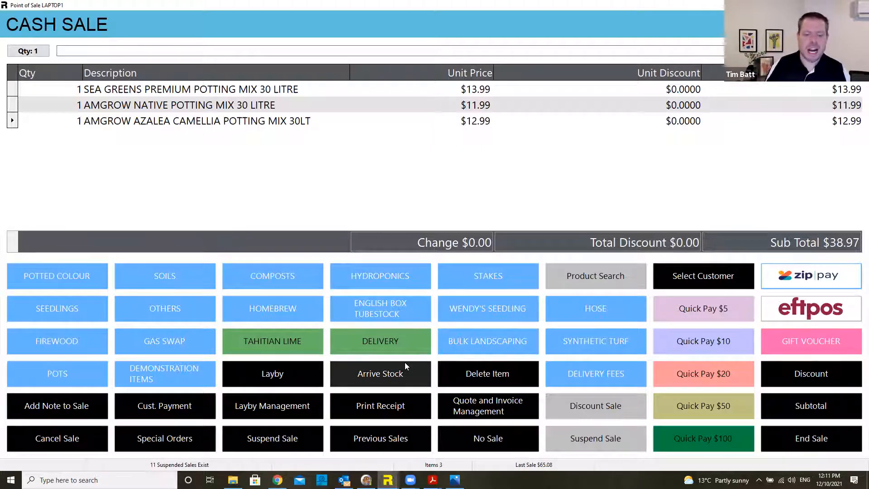
click(691, 266)
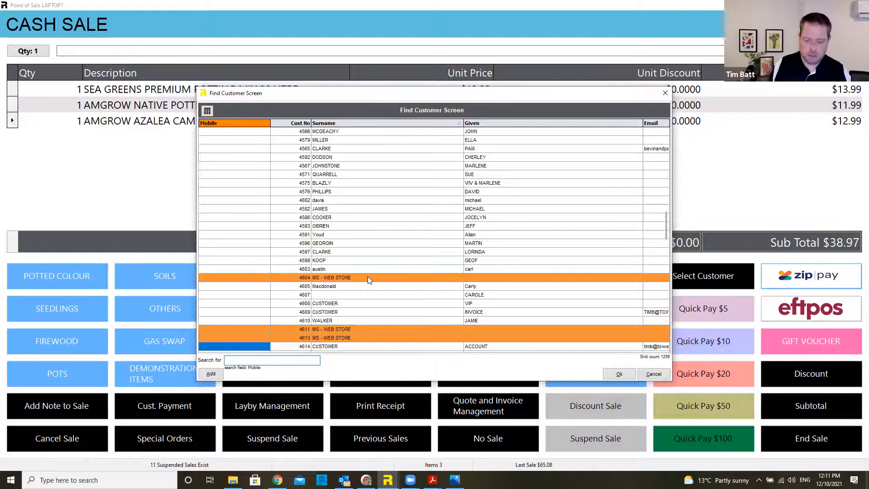
key(Return)
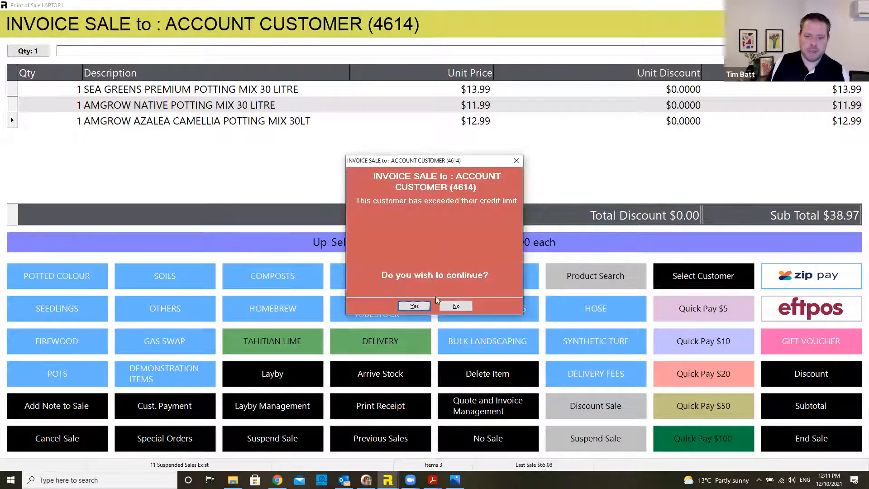
click(413, 305)
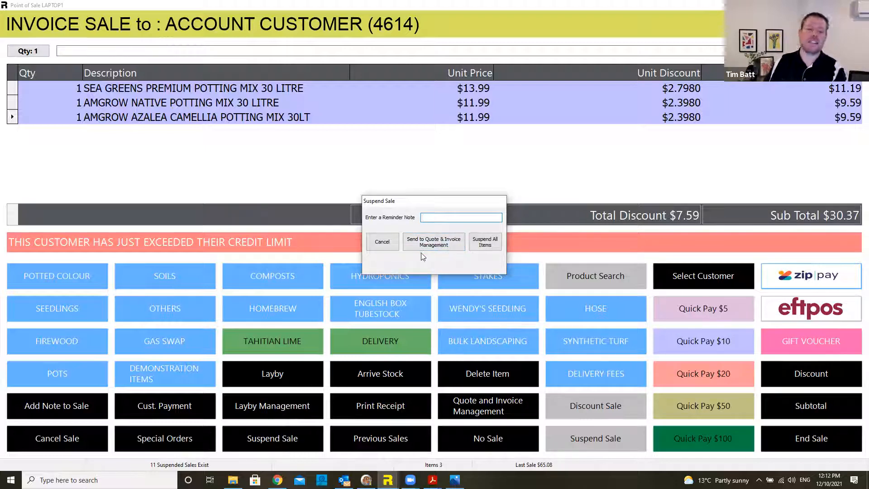
click(394, 248)
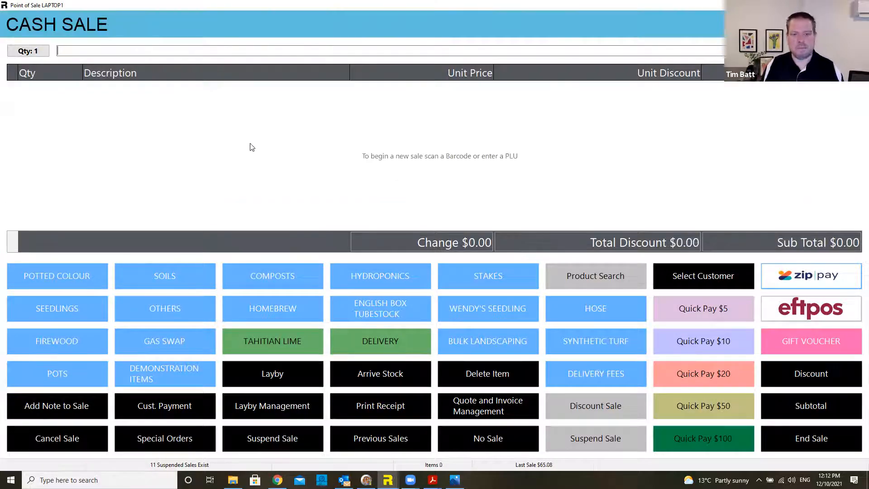
Step: Add Earthcore all purpose mix, Amgrow azalea camellia mix and a 250mm Tahitian lime to the sale
click(202, 276)
click(197, 276)
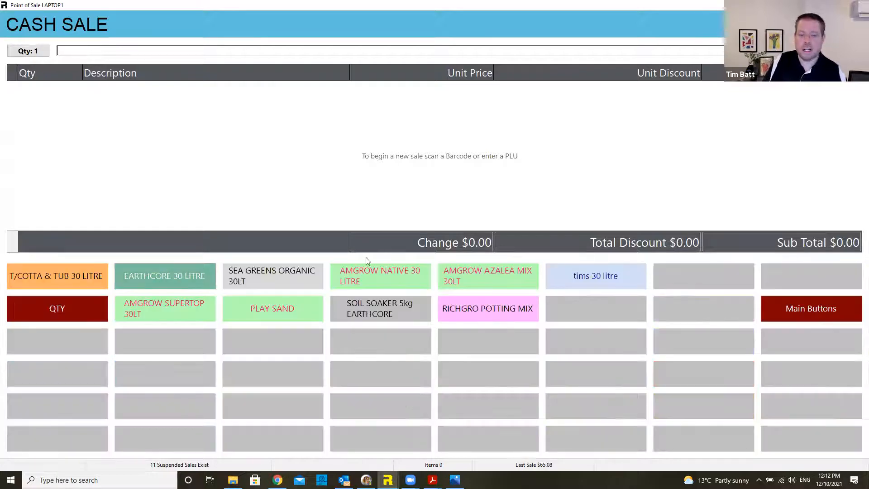
click(472, 275)
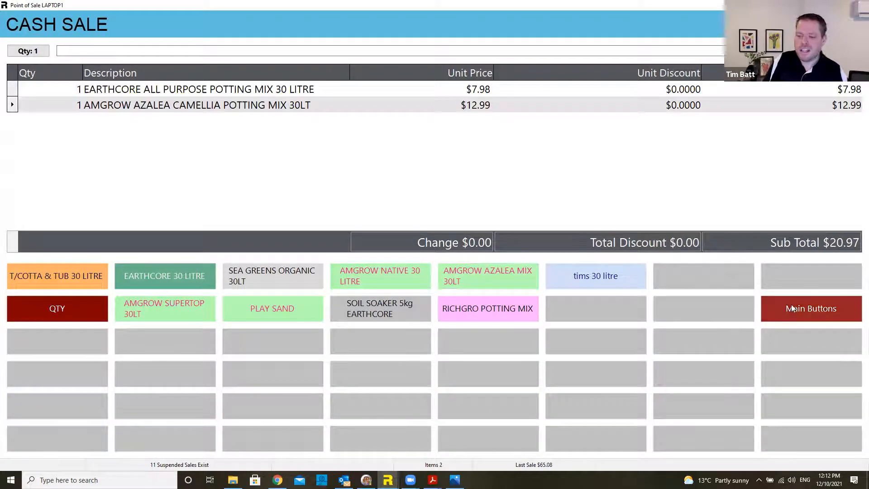
click(810, 308)
click(300, 339)
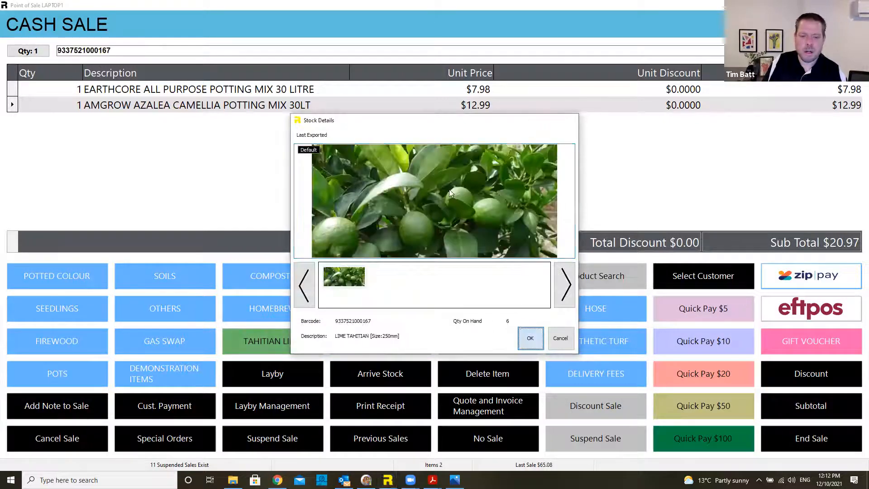
key(Return)
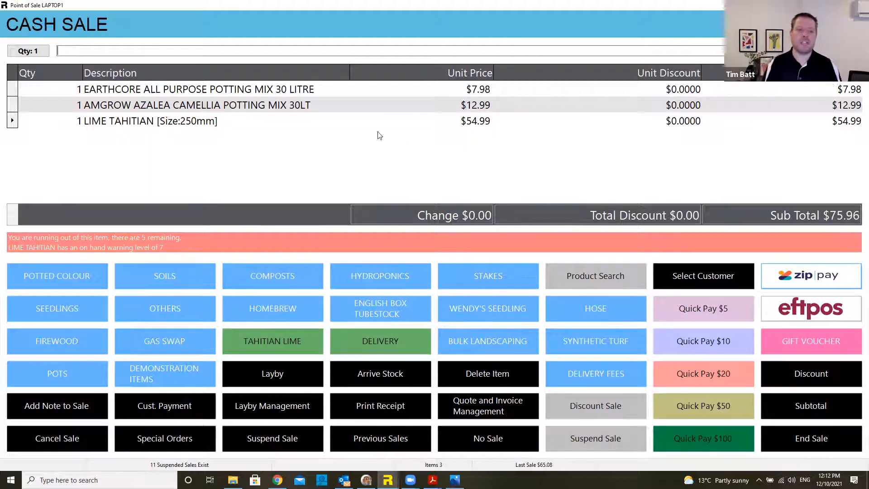
Step: Open the sale's notes, discard a blank note, then clear the sale
click(96, 413)
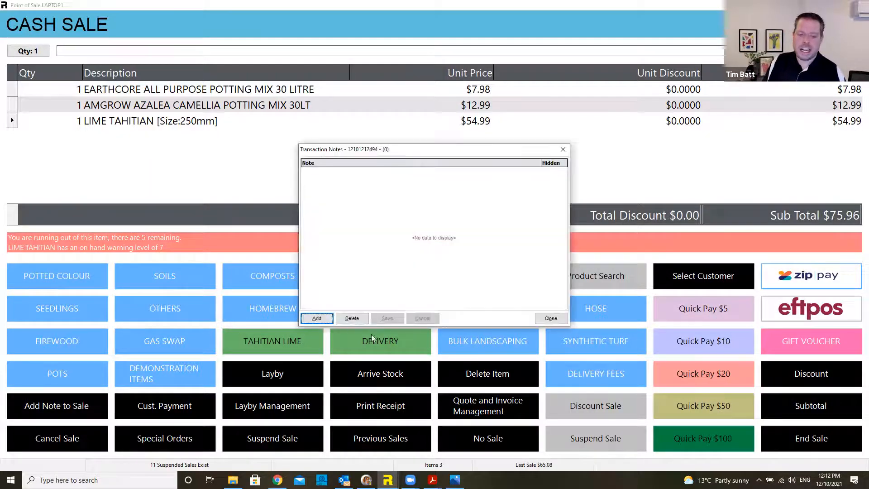
click(316, 318)
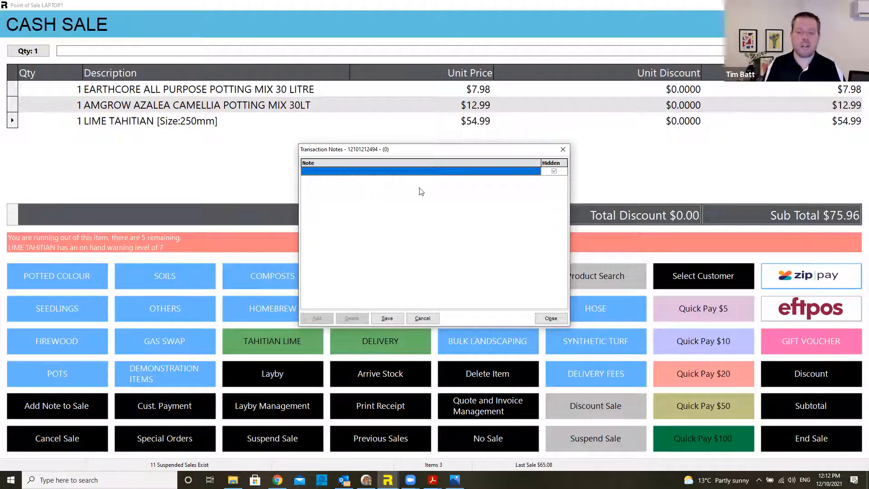
click(432, 319)
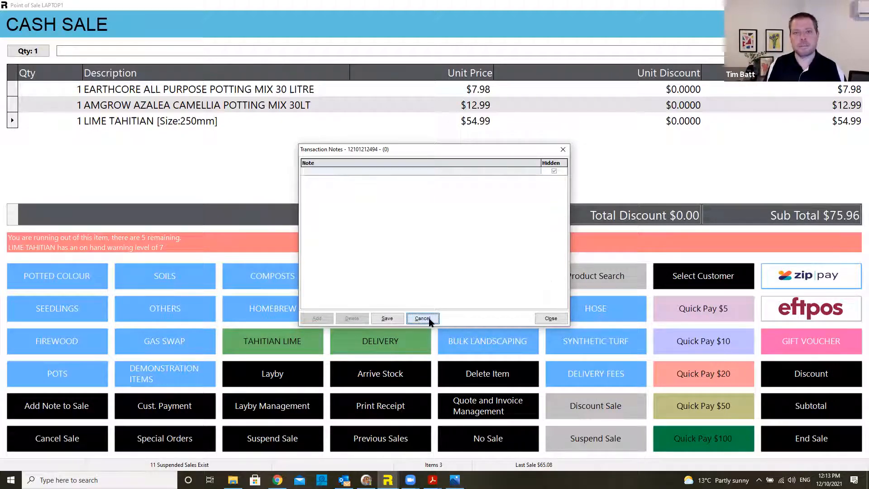
click(550, 318)
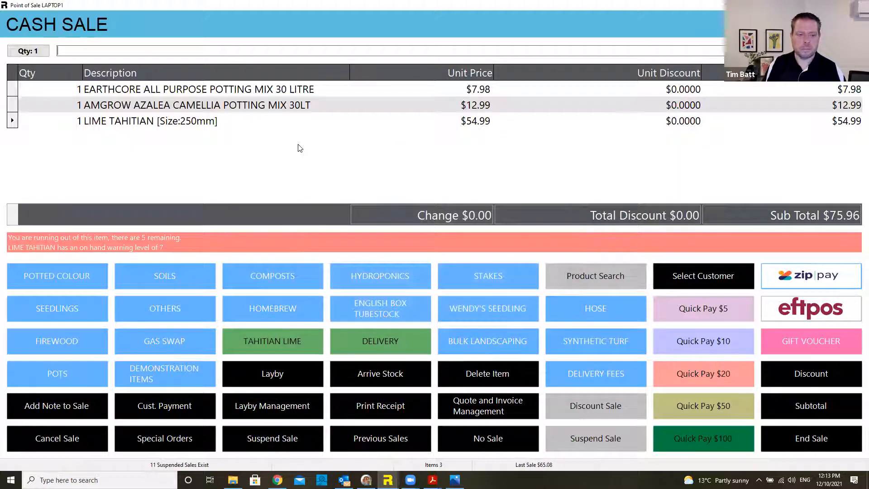
key(Escape)
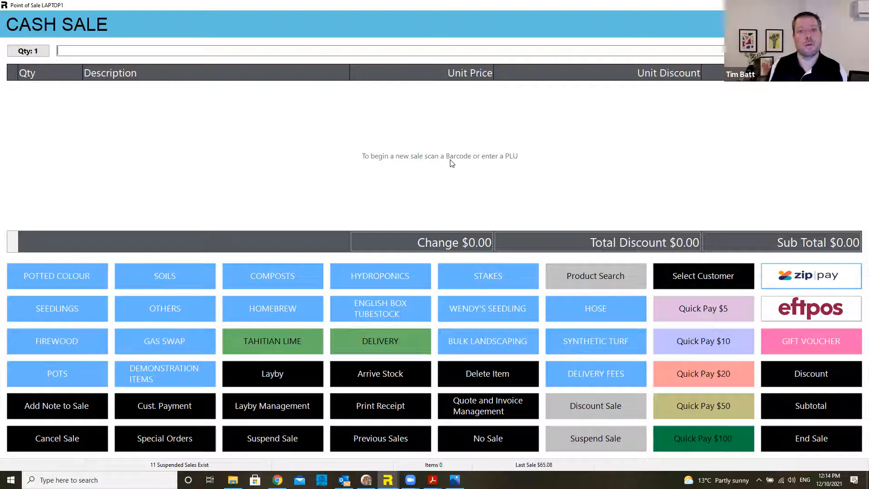
key(F3)
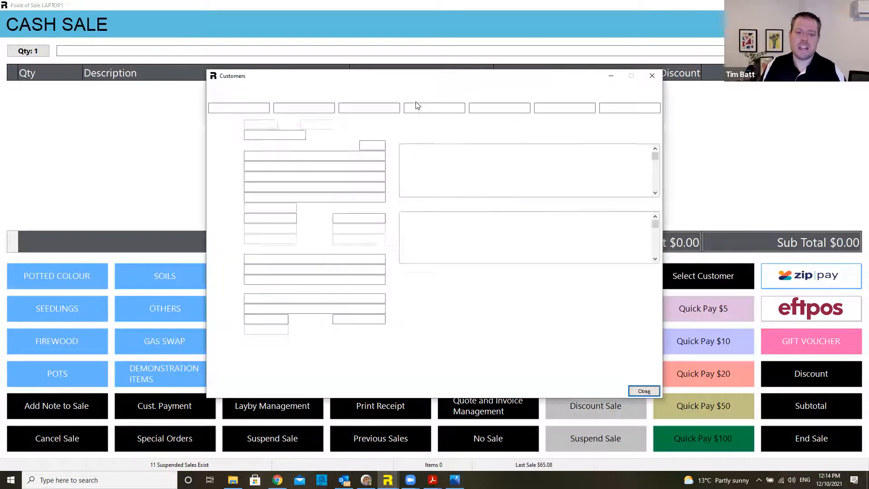
drag(271, 135, 240, 138)
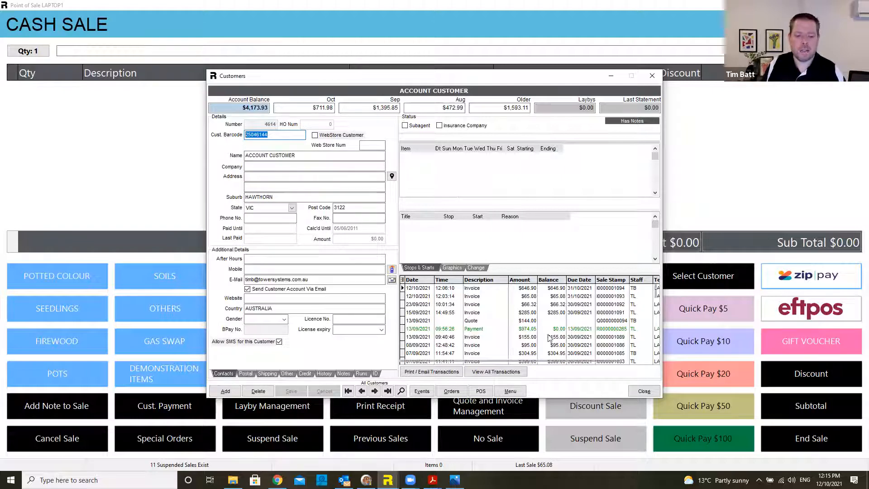
click(642, 392)
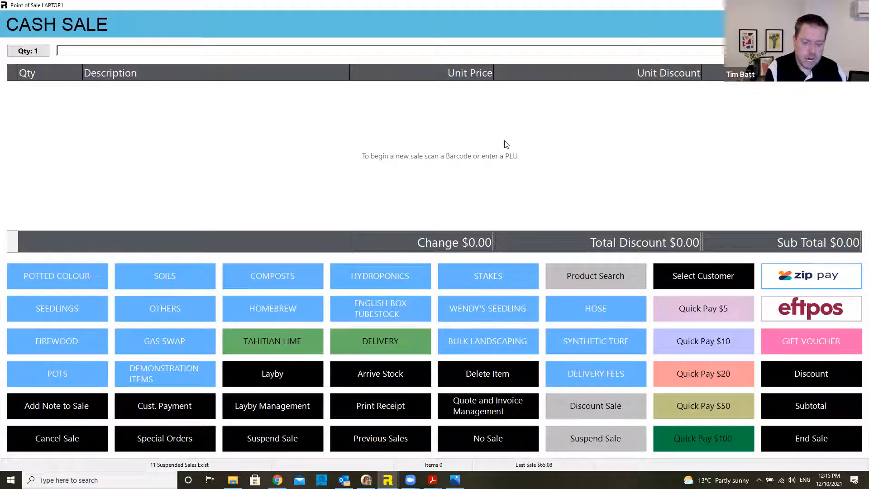
Step: Run a stock enquiry on 'ti' for the 250mm Tahitian lime, showing $54.99 and 6 on hand
key(F5)
text(ti)
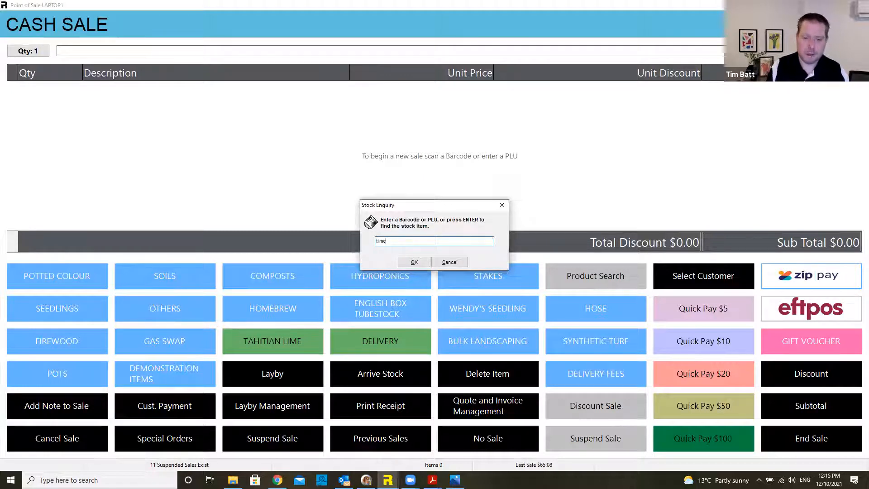
key(Return)
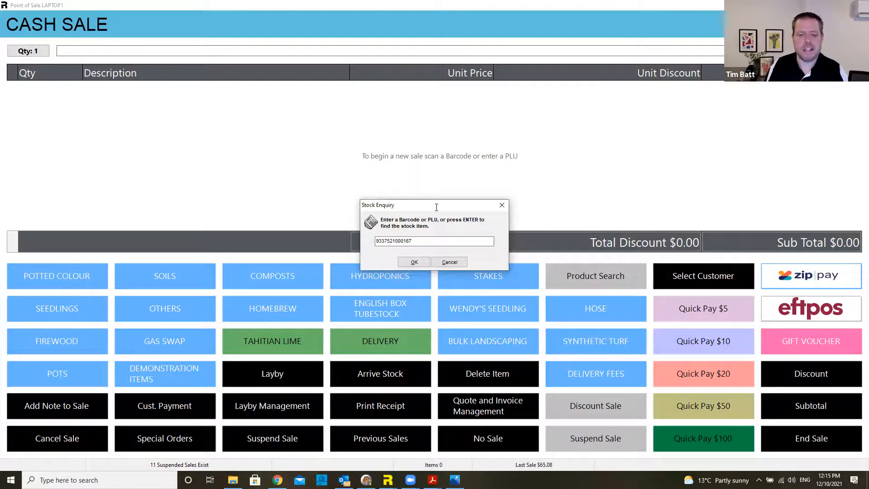
key(Return)
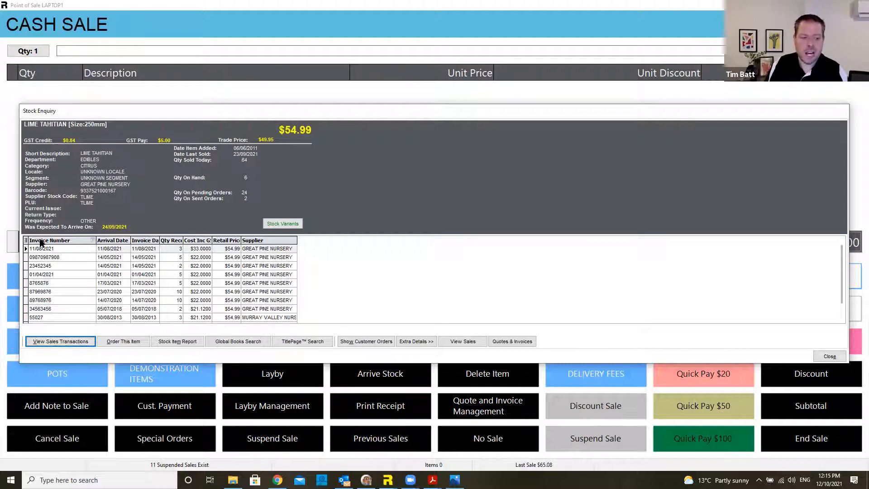
click(25, 241)
Step: Add the Cost Ex GST column to the invoice history grid and select the 14/07/2020 row
click(27, 248)
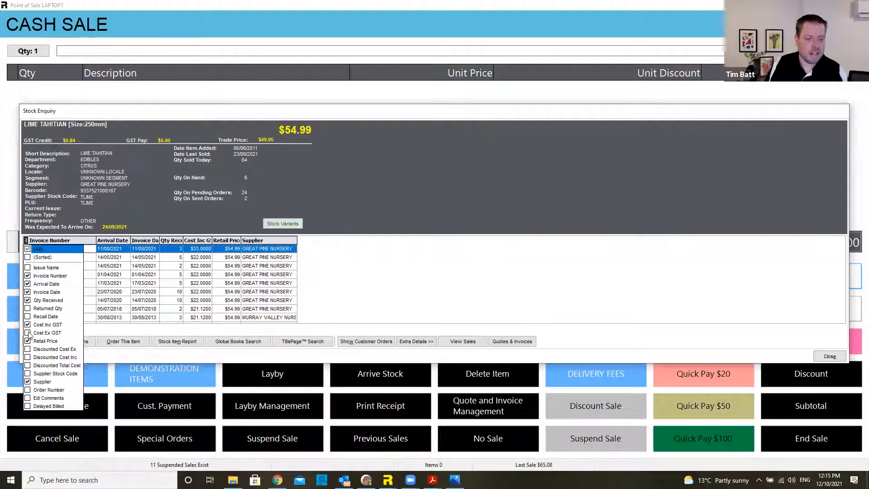
click(28, 333)
click(204, 300)
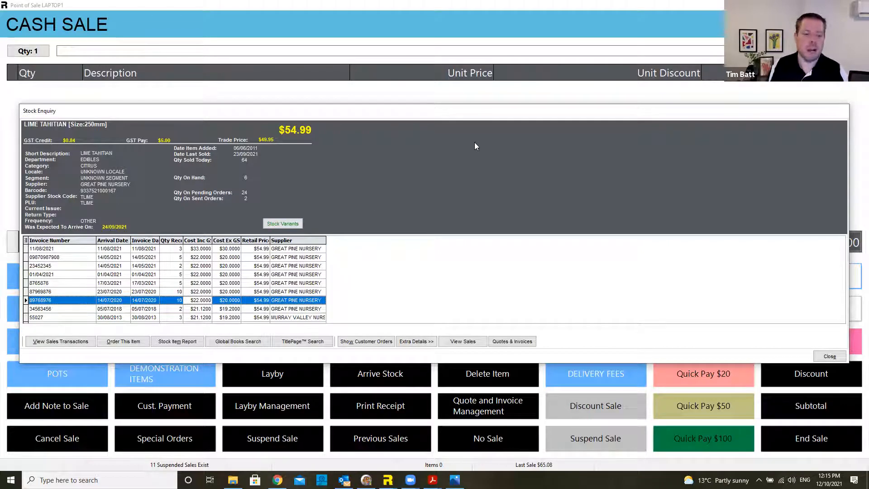
Step: Show the lime's extra details, photo and care notes, then start a supplier order
click(429, 342)
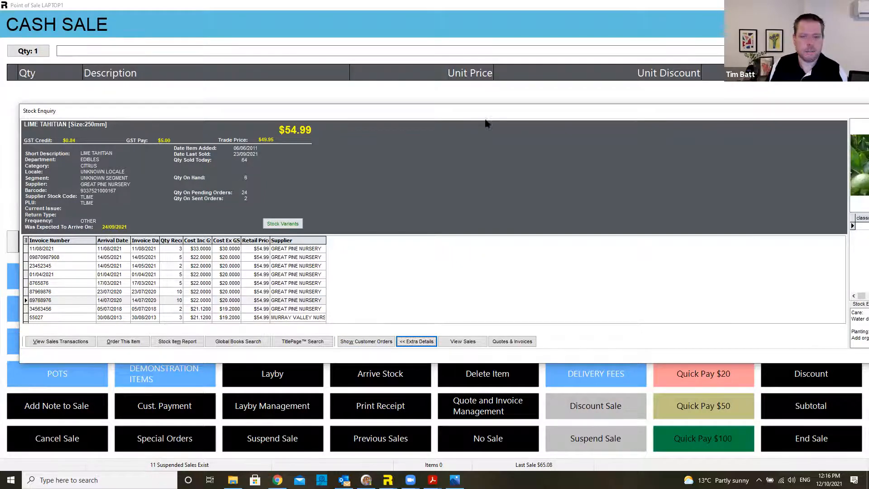
drag(461, 114, 311, 106)
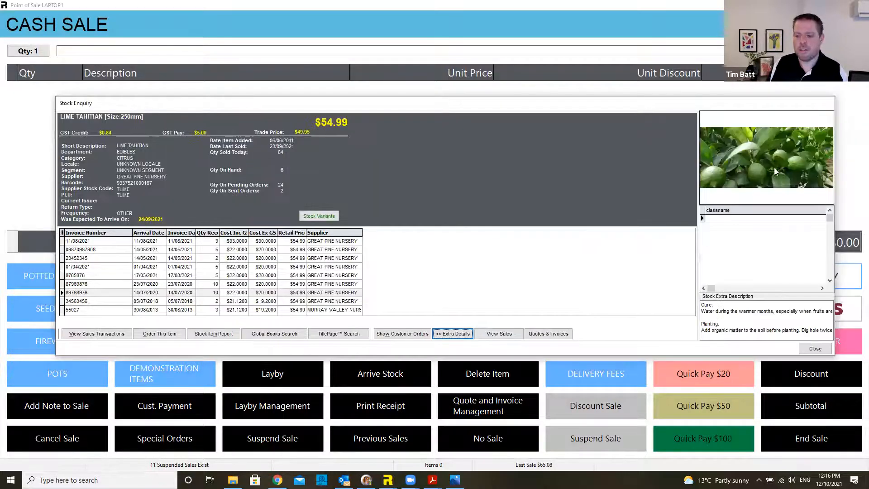
click(763, 318)
scroll(763, 312, down, 3)
scroll(764, 312, down, 3)
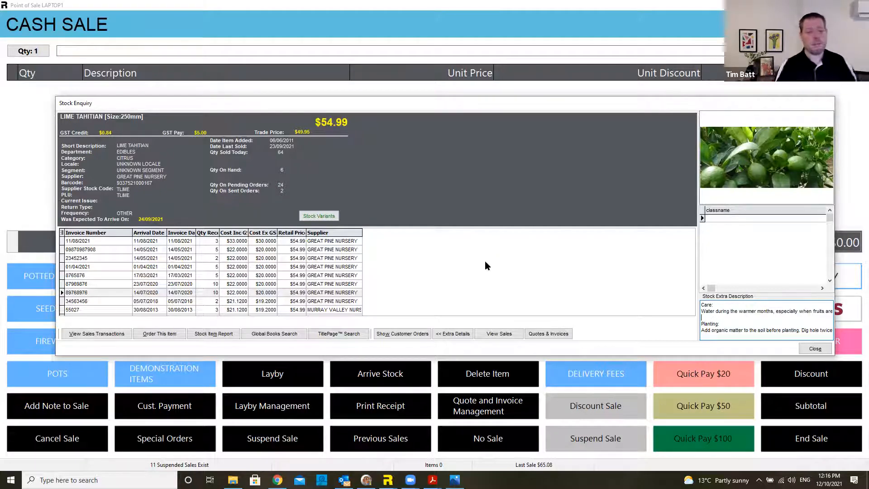
click(177, 337)
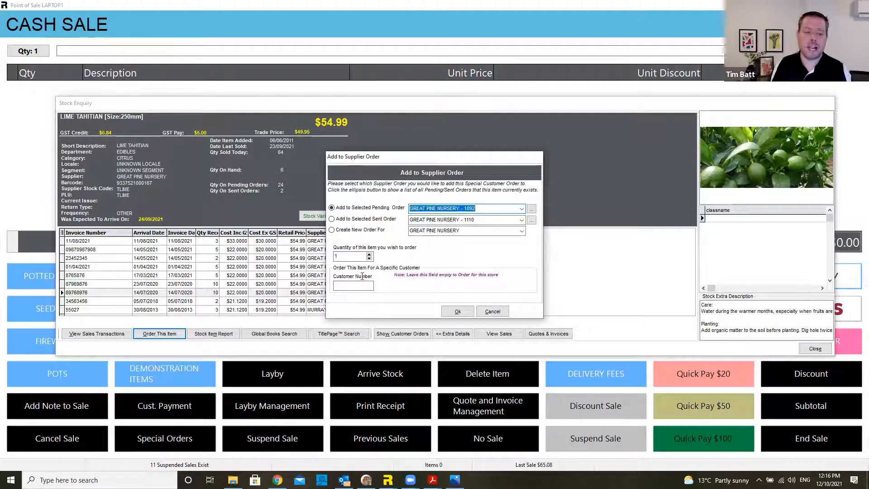
Step: Set the order quantity to 2 and start adding a new customer from the customer list
click(369, 254)
click(352, 285)
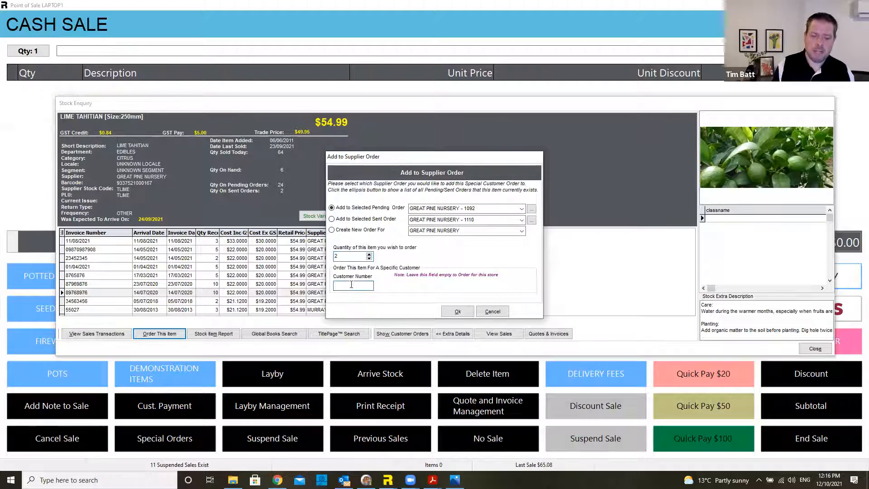
double_click(351, 285)
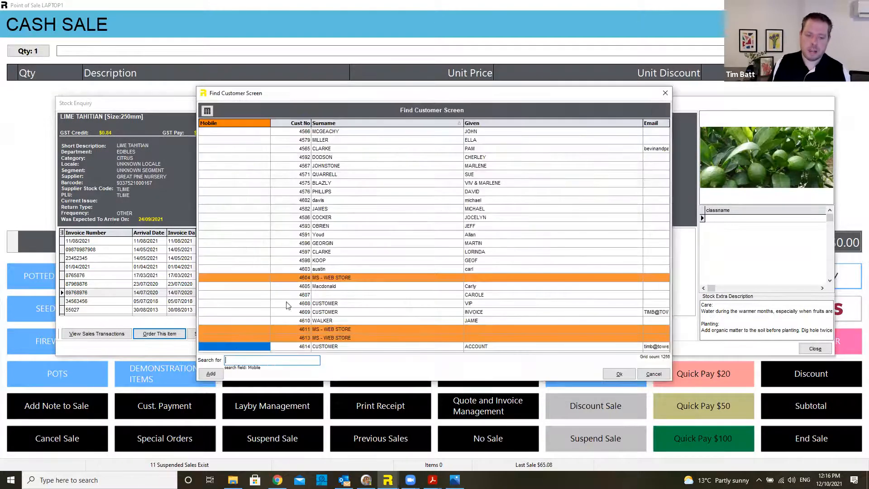
click(211, 374)
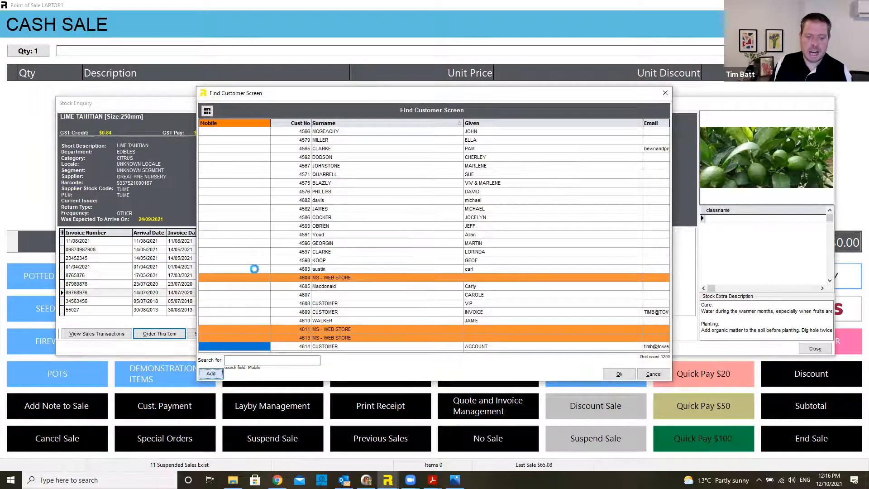
Step: Enter the new customer's given name, surname, mobile number and e-mail, then continue
key(Tab)
key(Tab)
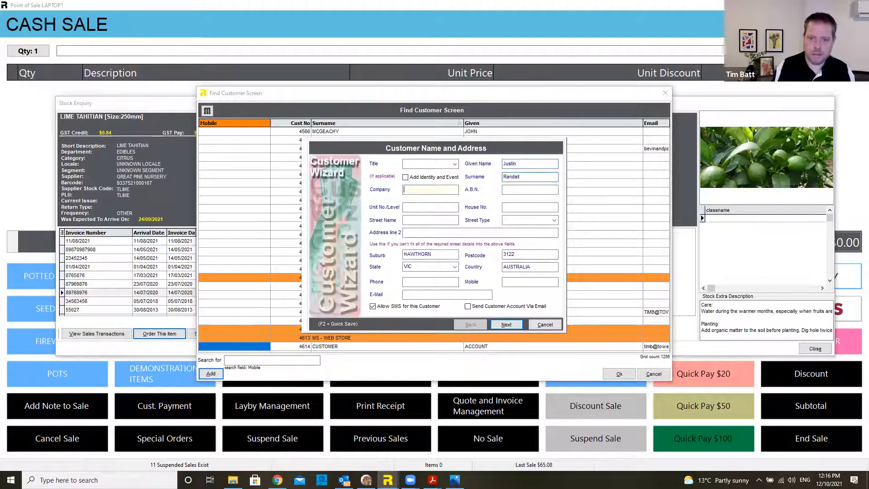
click(519, 281)
text(0400.0)
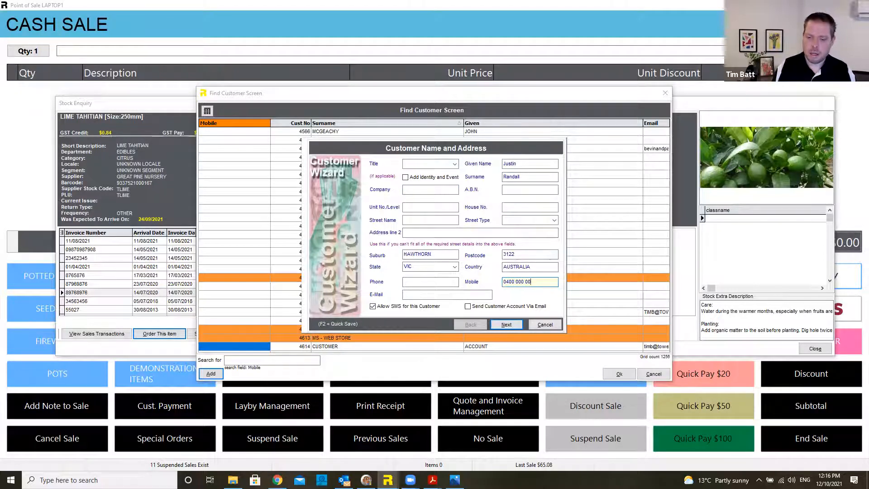
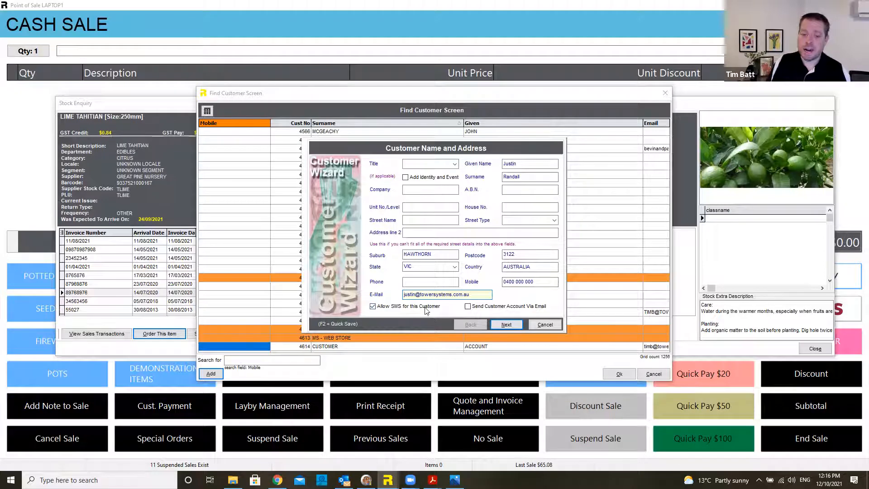
click(512, 325)
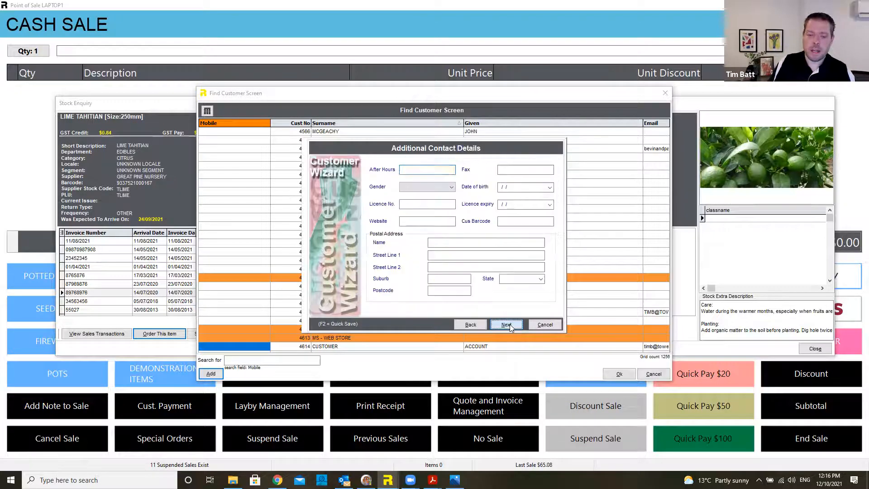
Step: Skip additional contact details and leave Customer Discount Category blank, advancing to Receipt and Tags
click(510, 324)
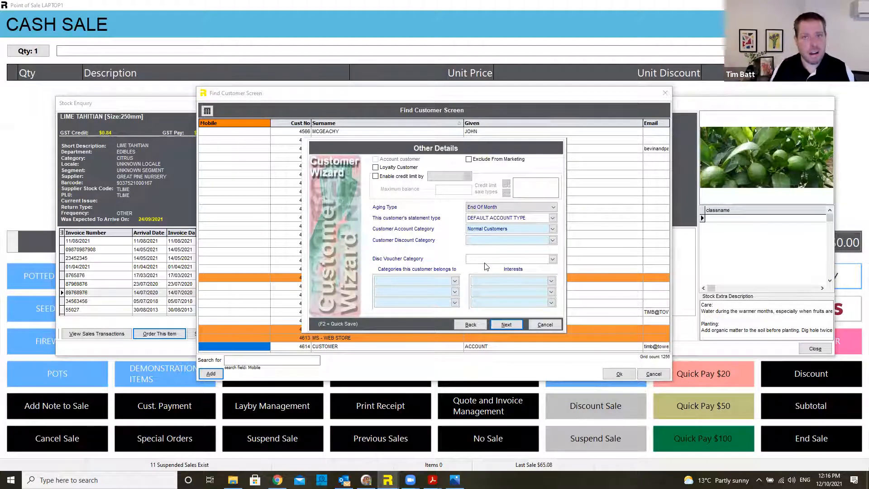
click(553, 240)
click(552, 241)
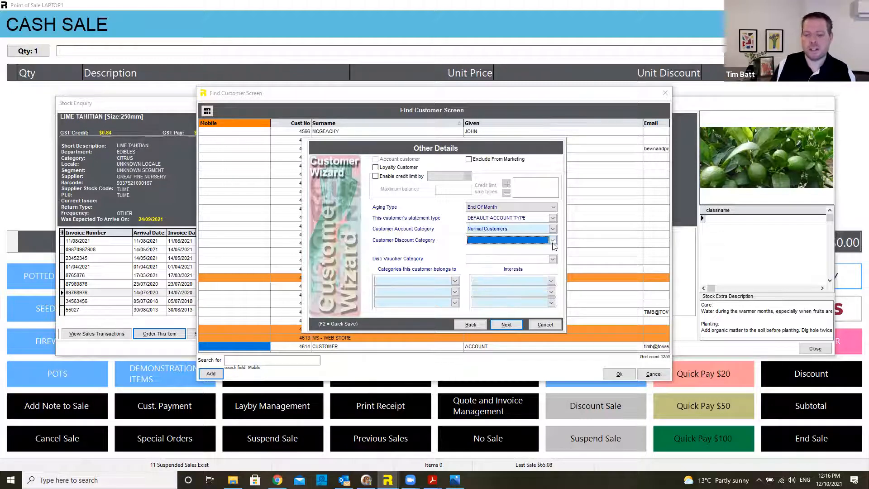
click(506, 324)
click(409, 248)
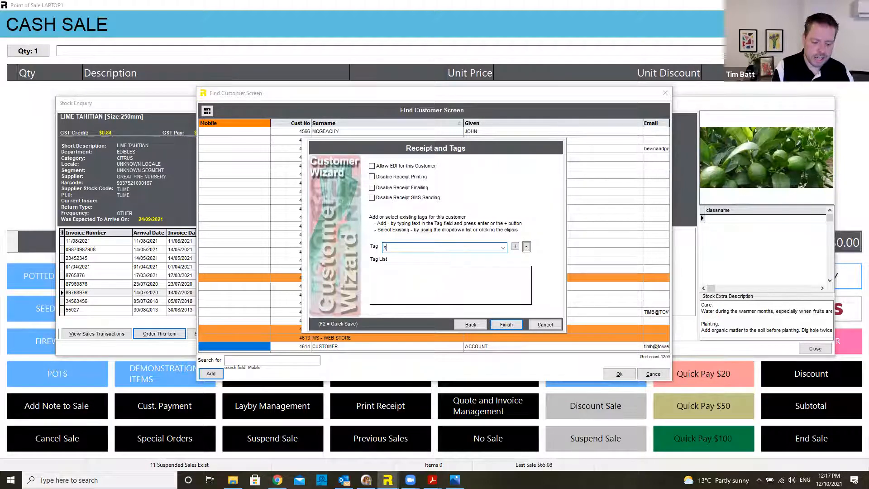
Step: Tag the customer novice and fruittrees, disable receipt printing, and finish the wizard
click(514, 246)
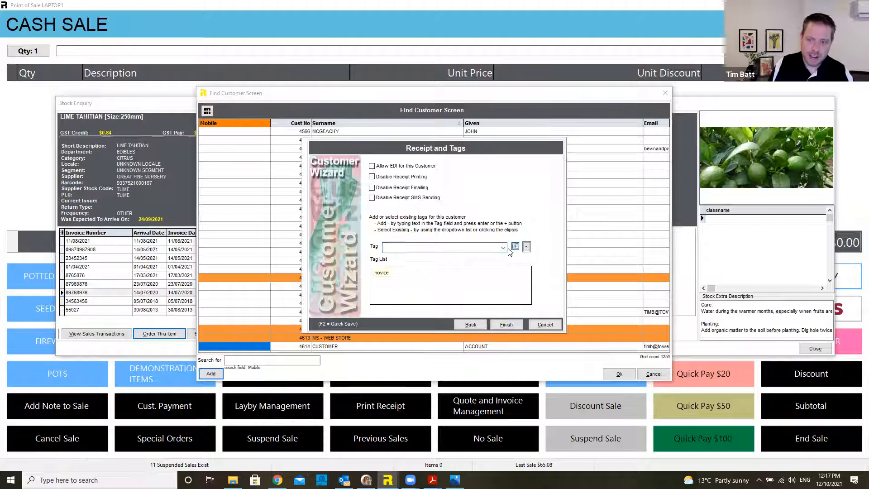
click(459, 248)
text(fru)
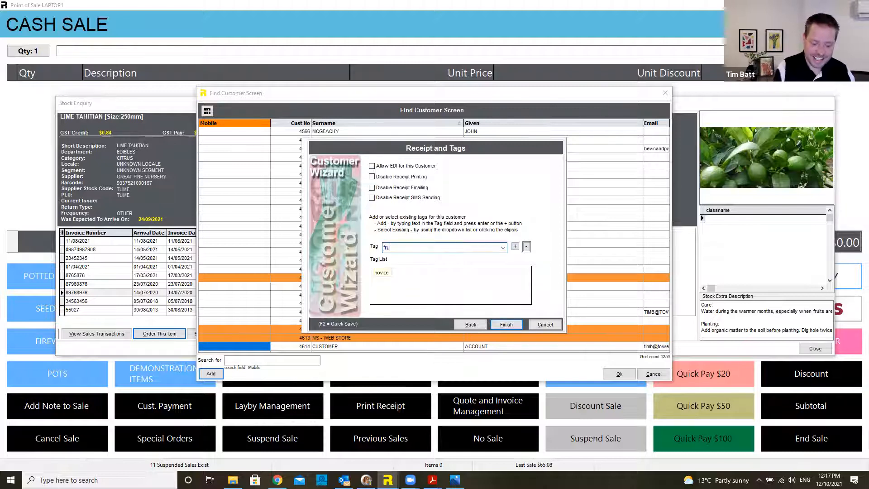
text(ittrees)
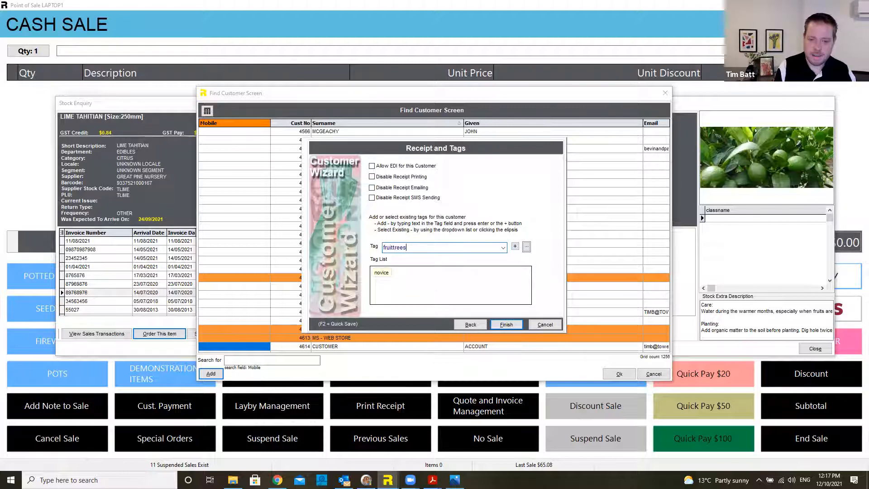
click(514, 246)
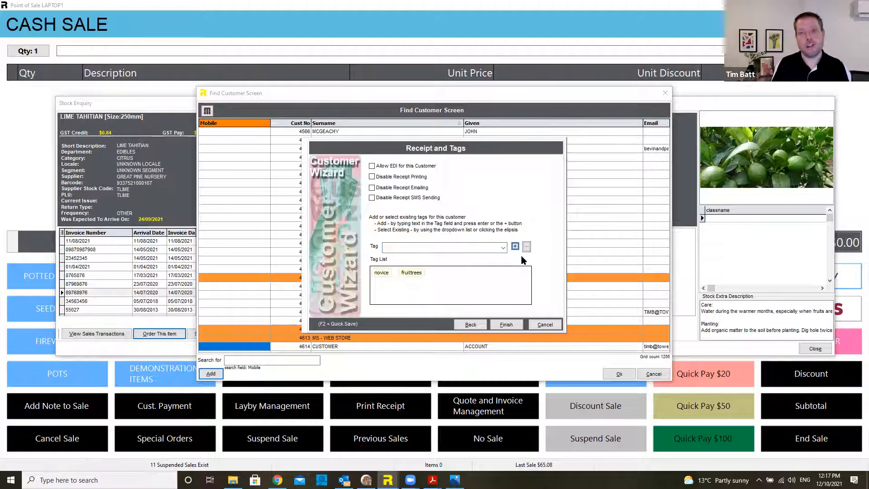
mouse_move(425, 274)
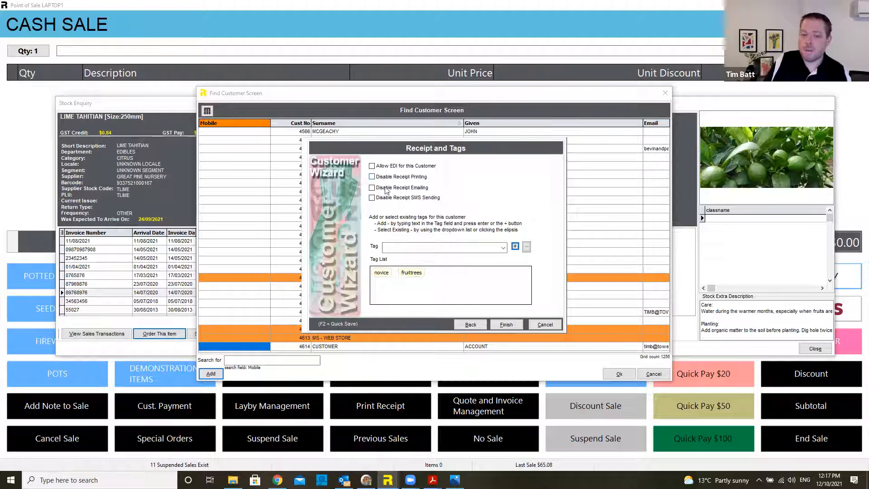
click(400, 177)
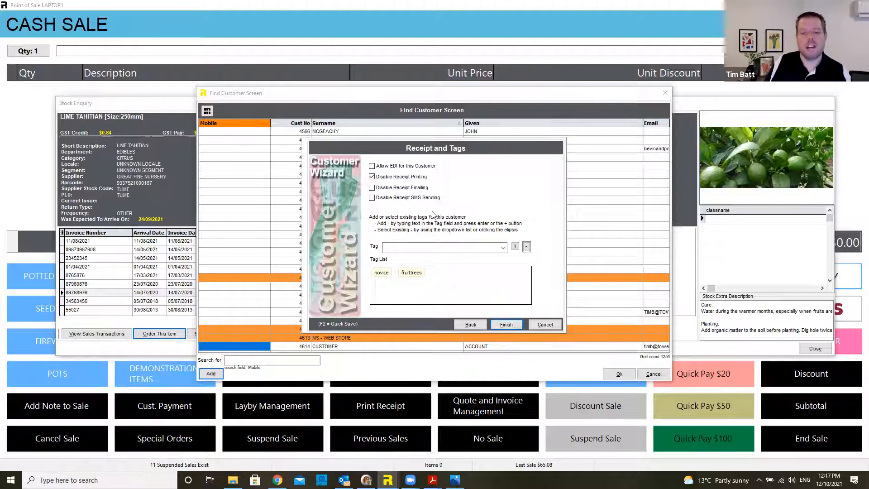
click(514, 324)
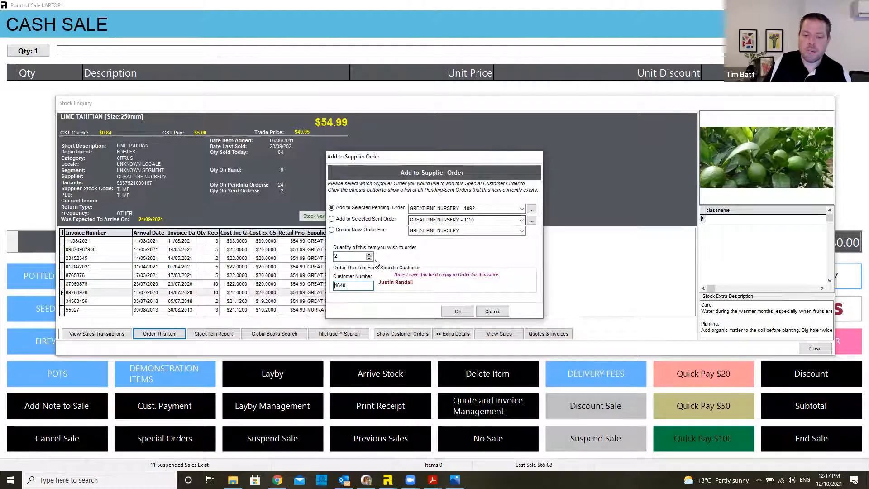
Step: Confirm the supplier order for 2 Tahitian limes with a $0.00 deposit
click(464, 312)
click(462, 263)
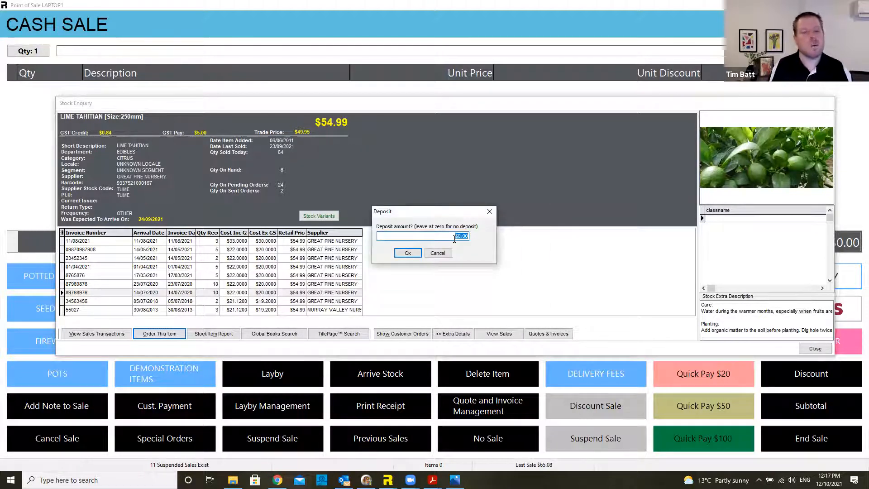
click(401, 253)
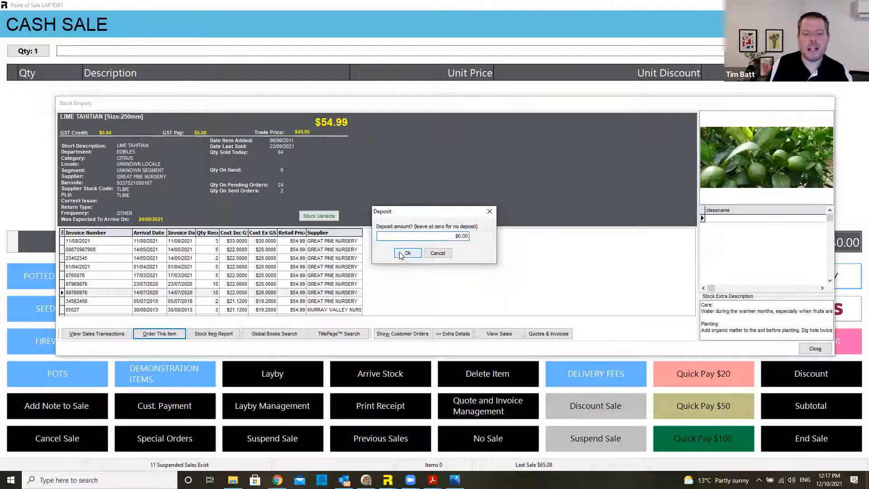
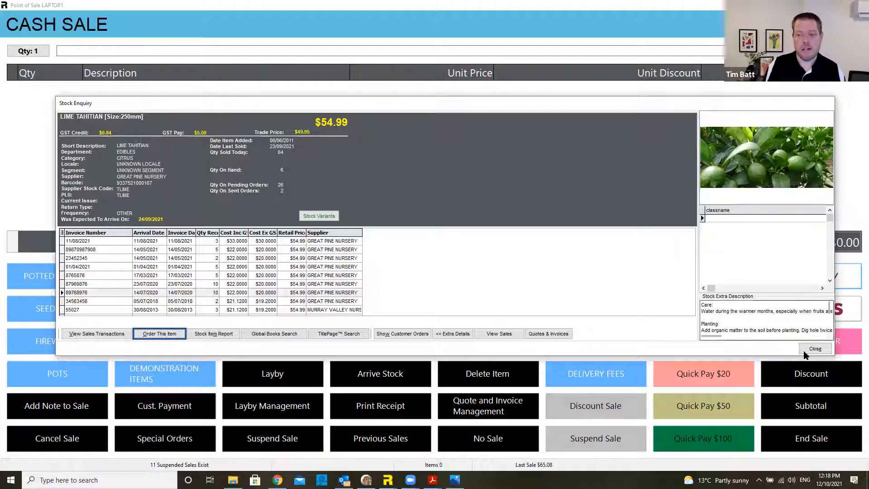
Step: Close Stock Enquiry, exit the point-of-sale screen, and dismiss the leftover Invoice Arrivals window
click(816, 349)
key(Escape)
key(Escape)
key(Return)
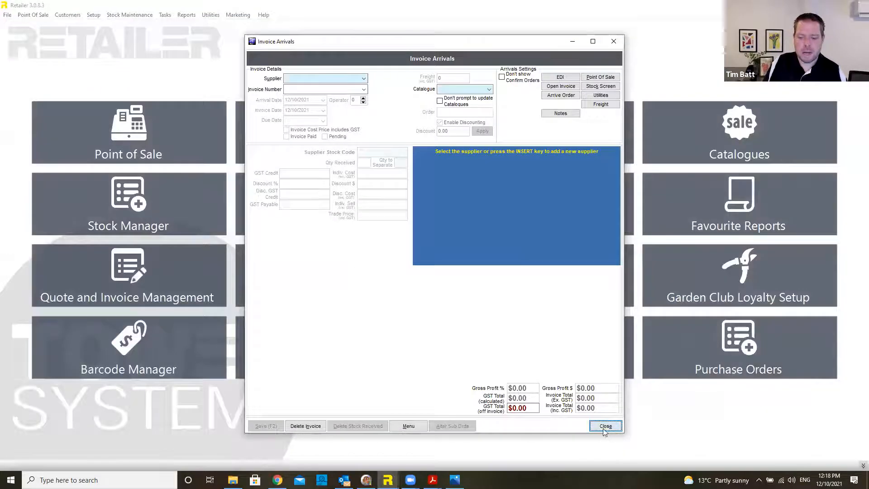
click(604, 427)
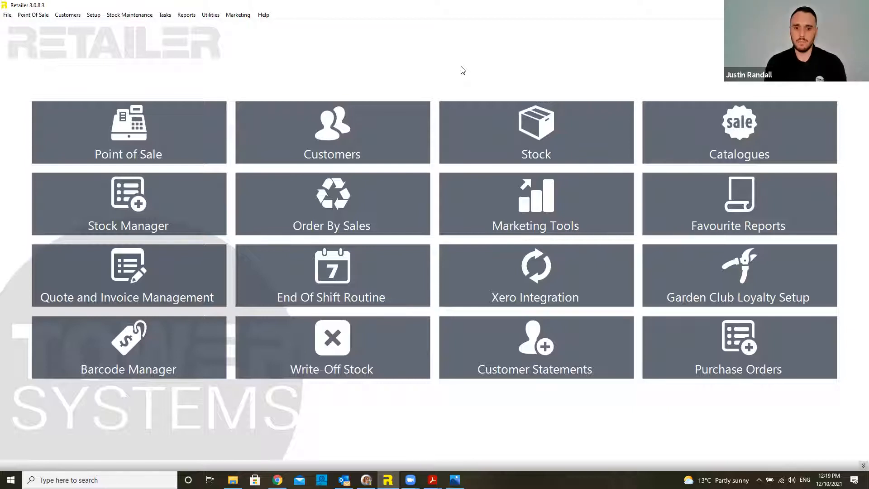
Step: Open Special Customer Order Management from Tasks and jump to the last order
click(164, 15)
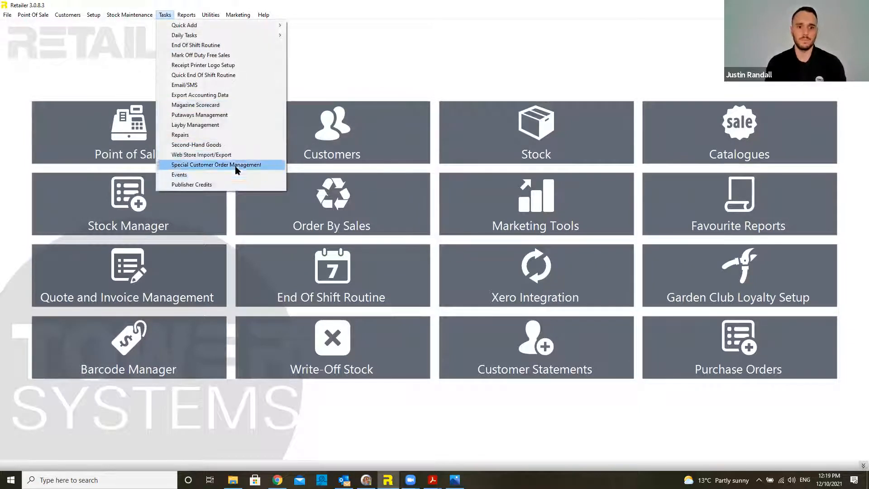
click(235, 166)
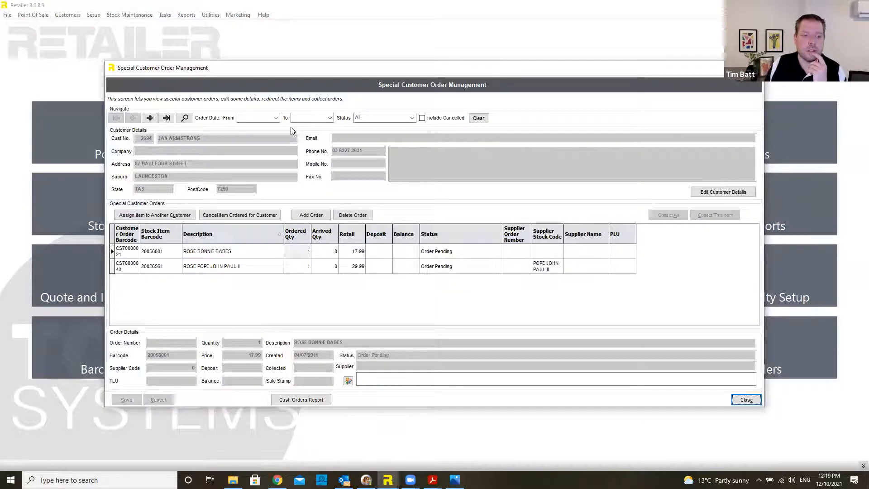
click(167, 118)
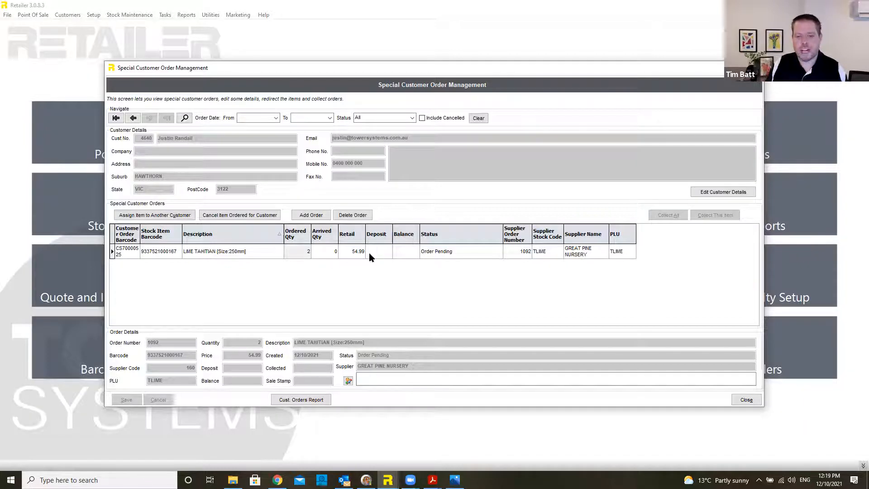
Step: Type and erase a test note on the LIME TAHITIAN order, then open the order search
click(469, 372)
text(cdgf)
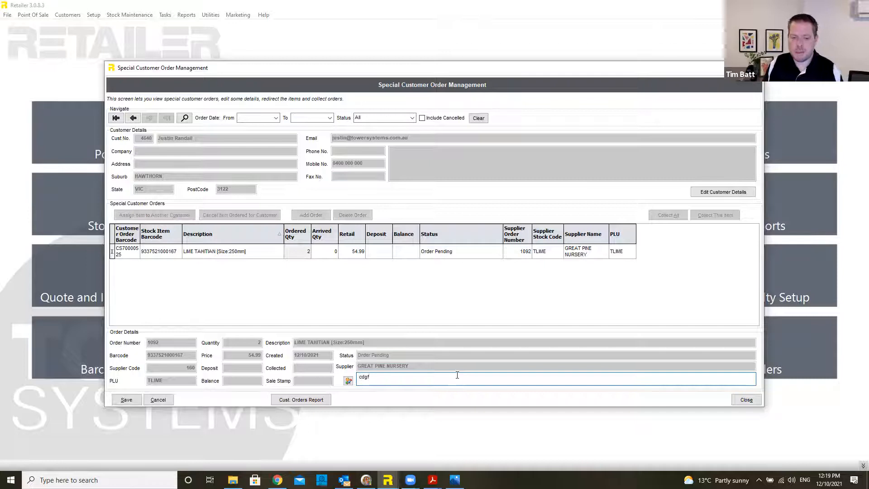
key(BackSpace)
key(BackSpace)
key(BackSpace)
key(BackSpace)
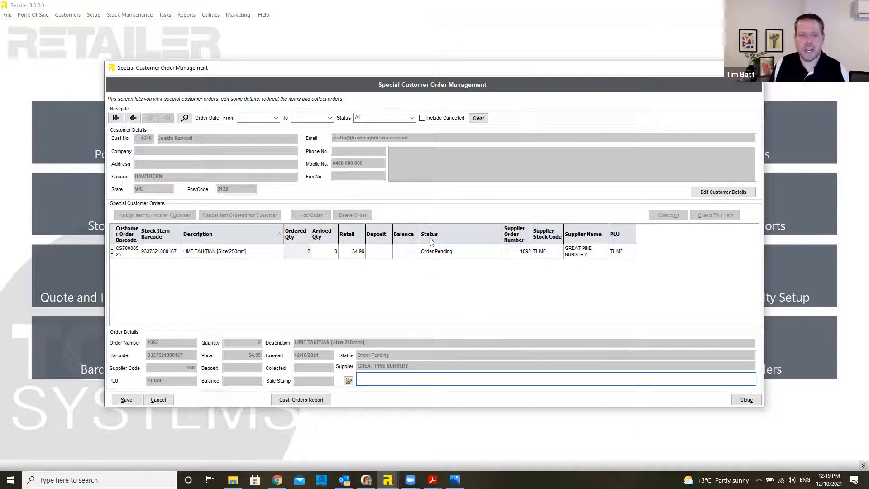
click(185, 118)
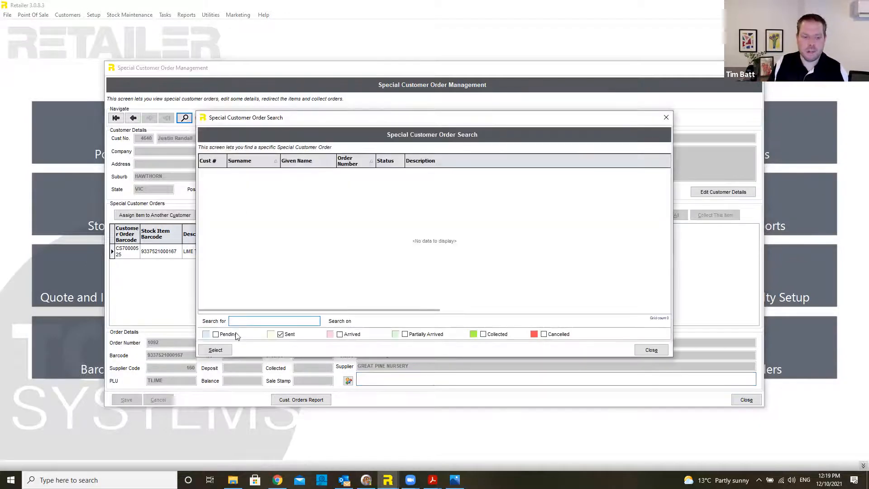
Step: Include pending orders in the search, close both special order windows, and start an empty cash sale
click(216, 334)
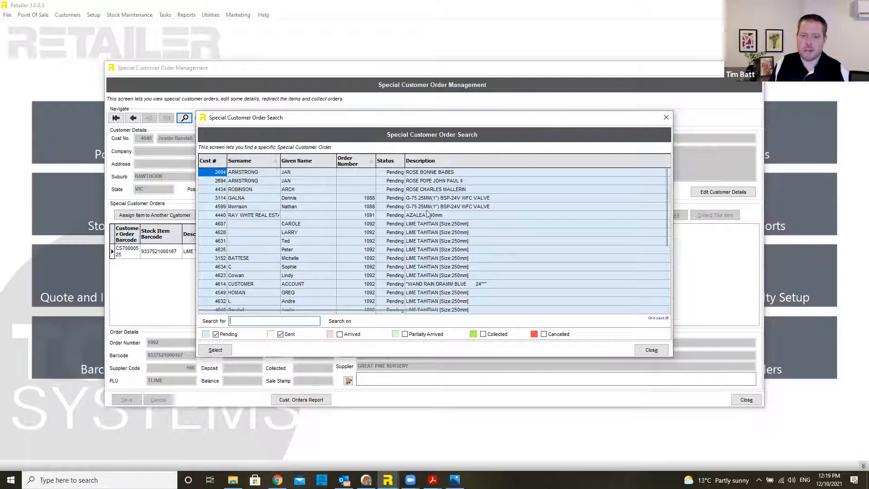
click(659, 352)
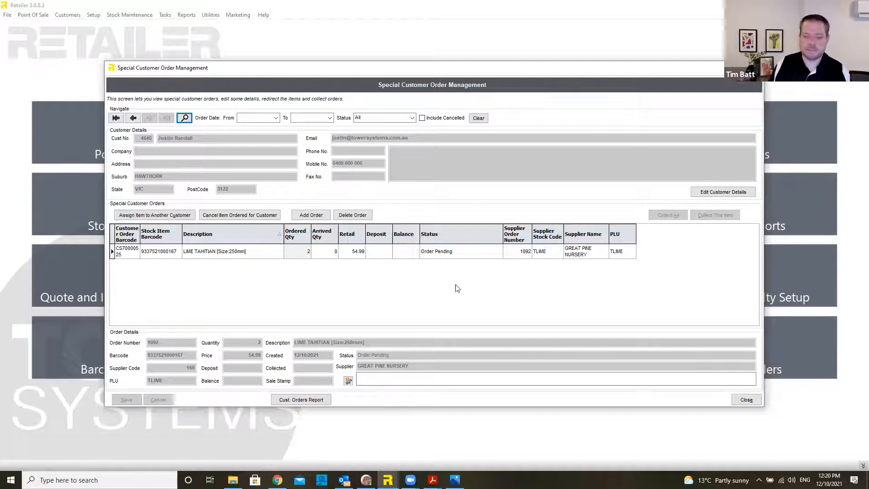
click(745, 400)
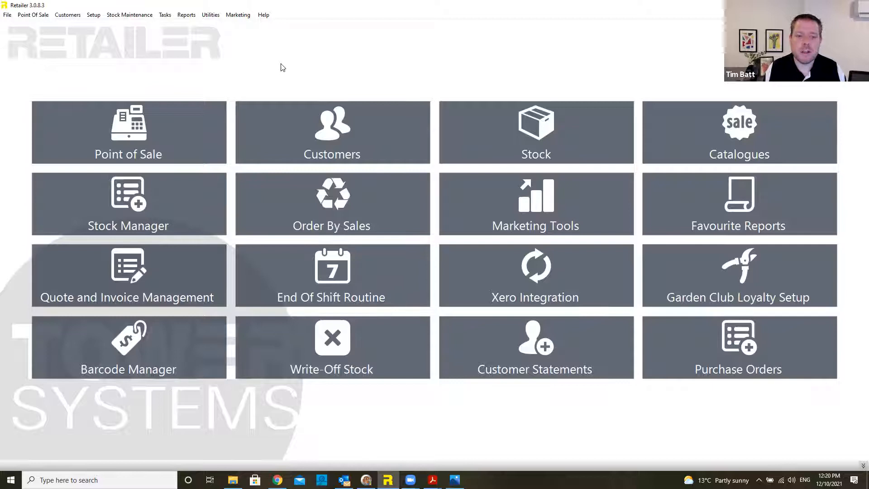
click(194, 134)
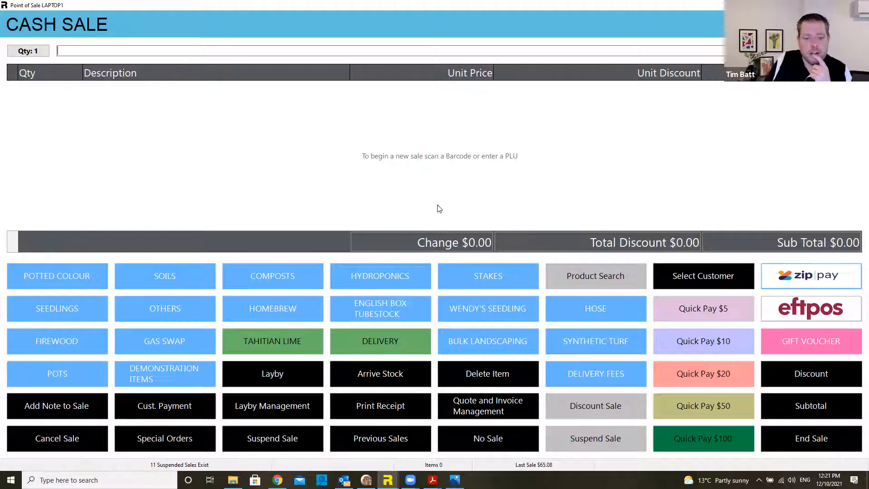
Step: Add one LIME TAHITIAN [Size:250mm] at $54.99 to the sale and view its Stock Screen
click(293, 339)
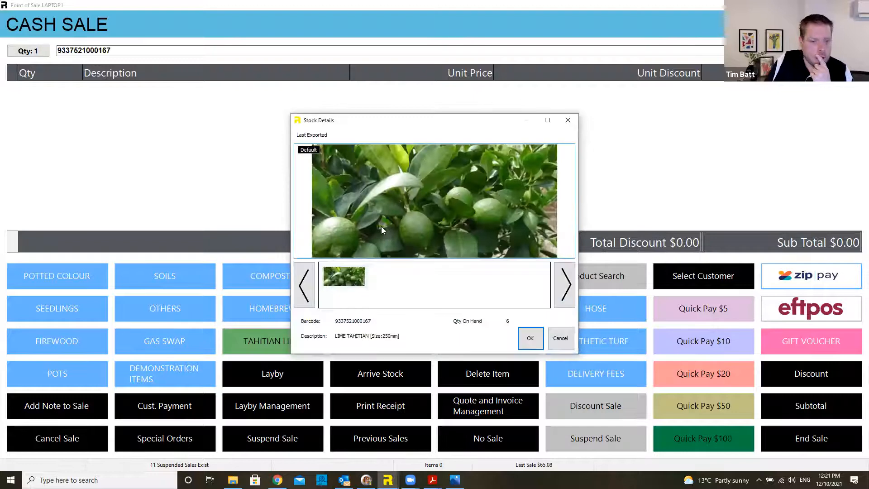
click(530, 337)
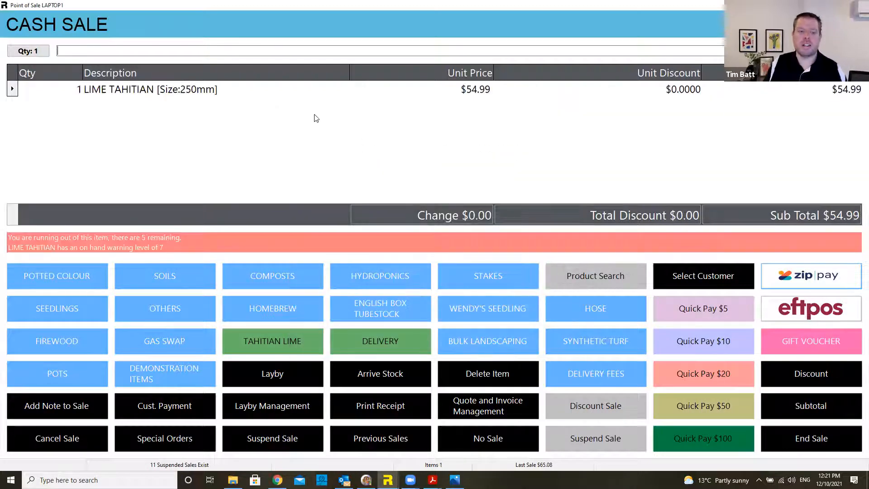
double_click(316, 119)
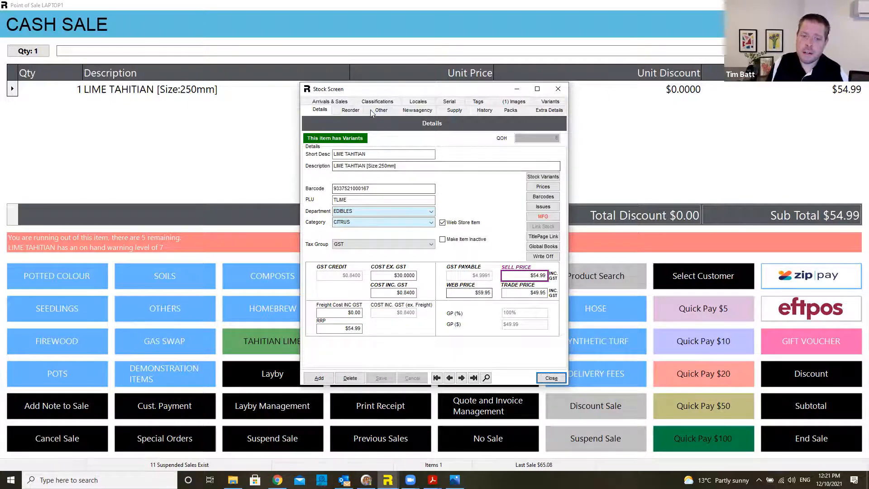
click(515, 105)
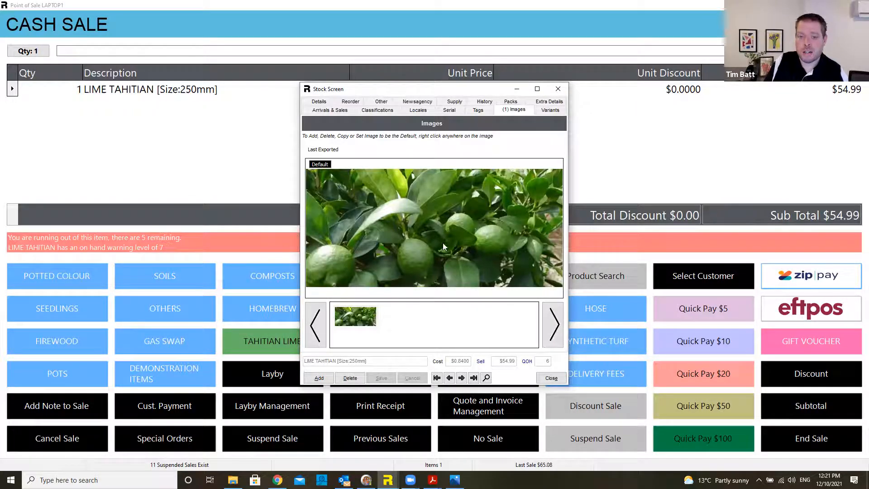
click(548, 102)
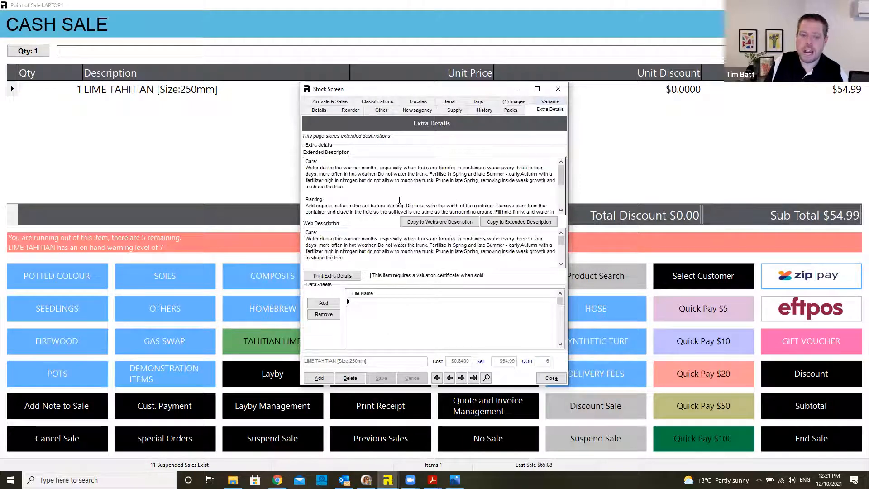
drag(362, 174, 363, 206)
drag(342, 239, 368, 266)
click(357, 245)
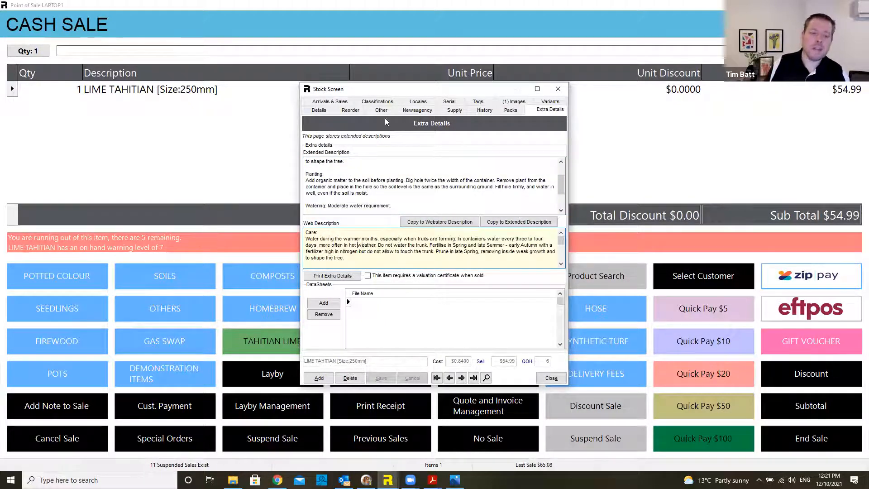
click(321, 110)
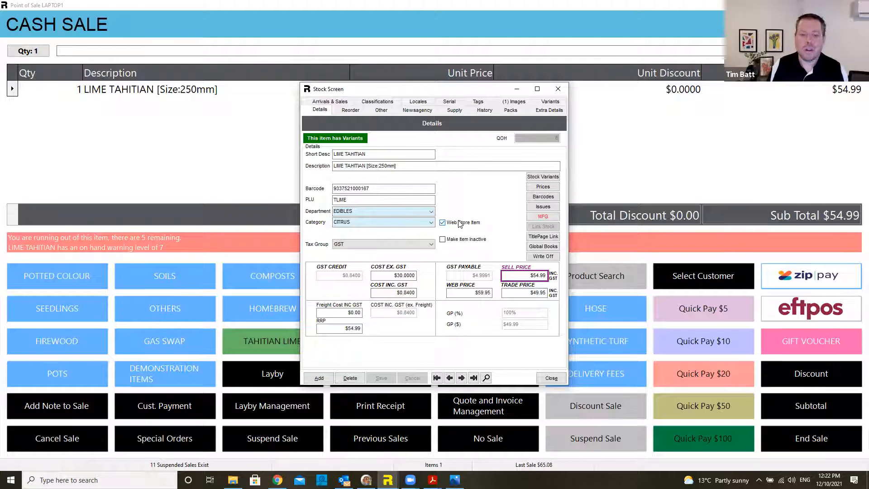
click(509, 276)
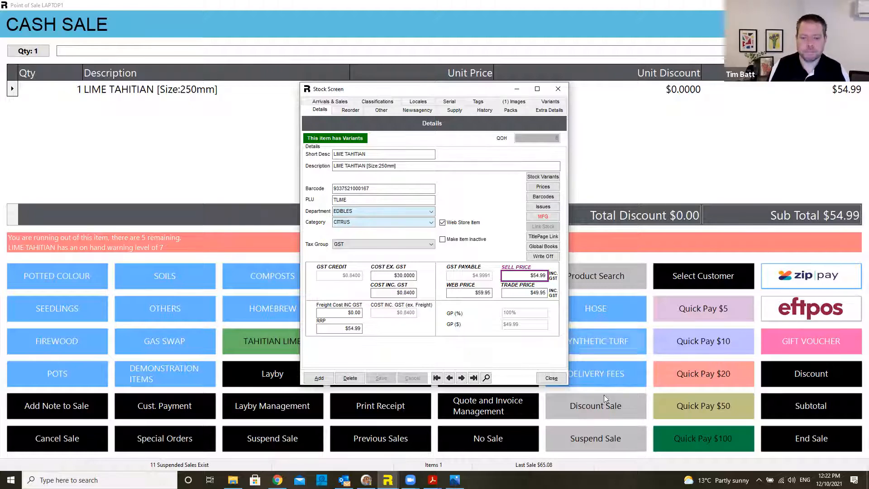
Step: Close the lime's Stock Screen and delete it from the sale, leaving a $0.00 subtotal
click(551, 378)
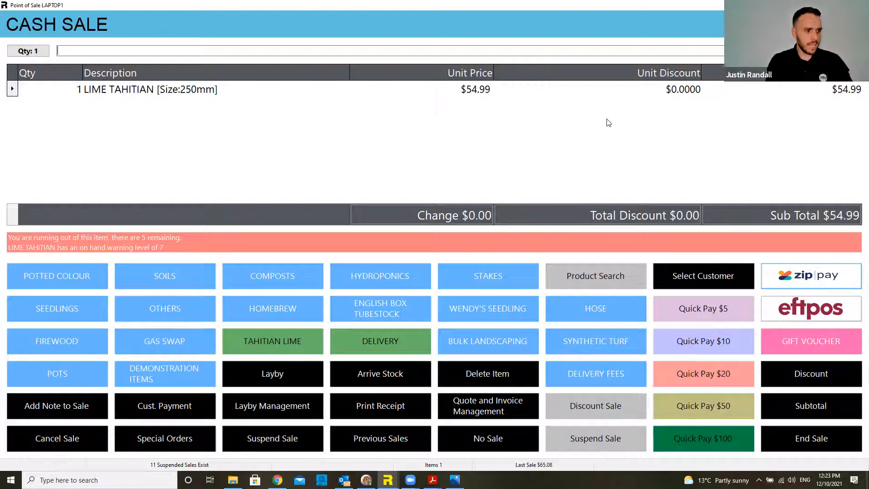
key(Delete)
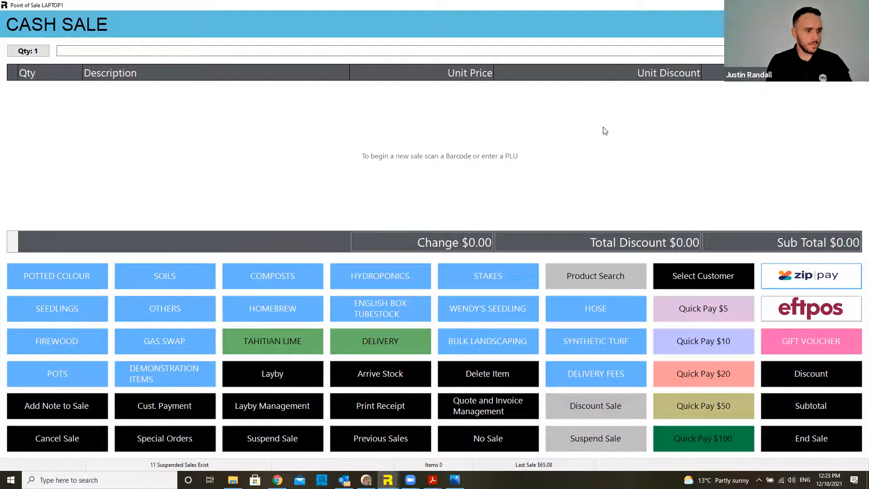
Step: Re-enter Point of Sale, ring up a Tahitian Lime at $54.99, and show its manufactured components
key(Escape)
key(Return)
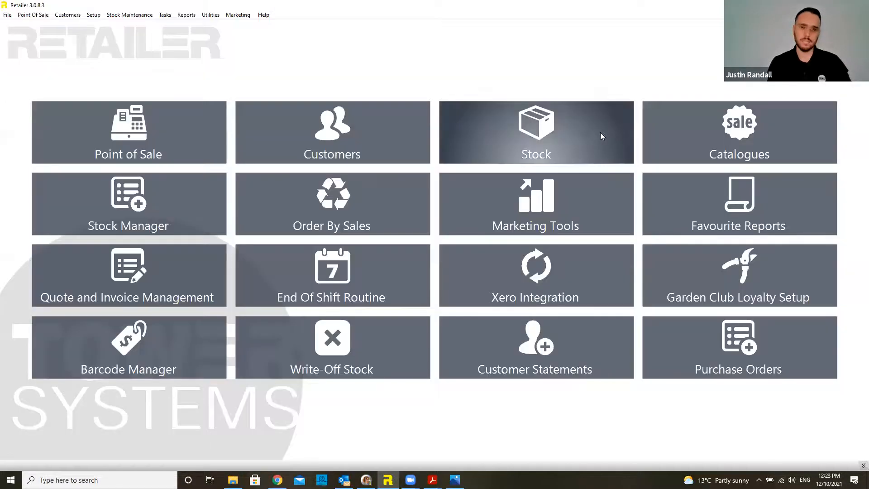
click(156, 132)
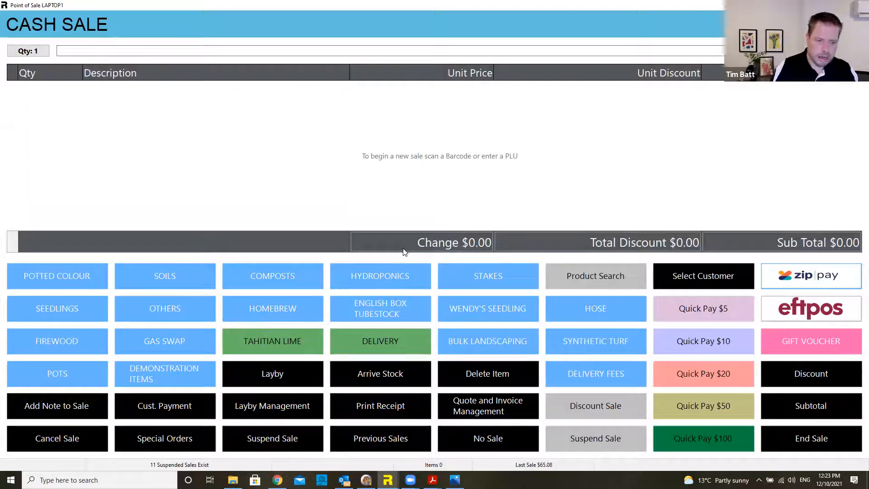
click(278, 344)
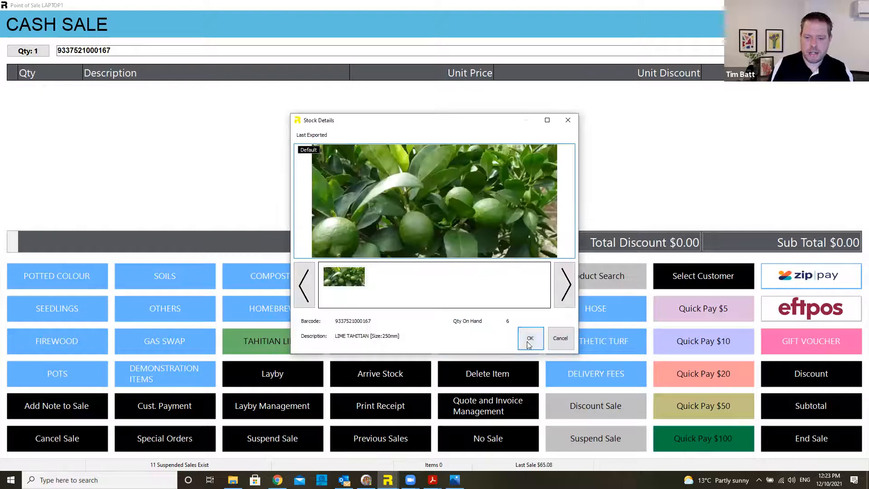
click(560, 334)
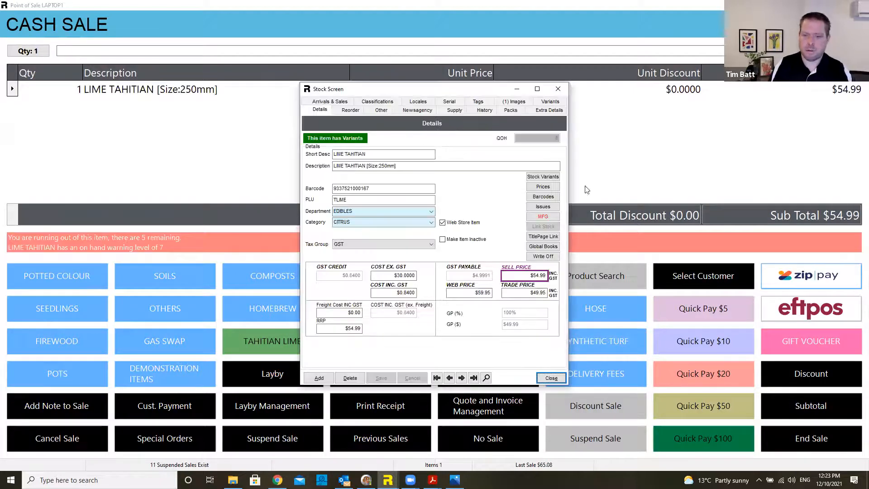
click(543, 217)
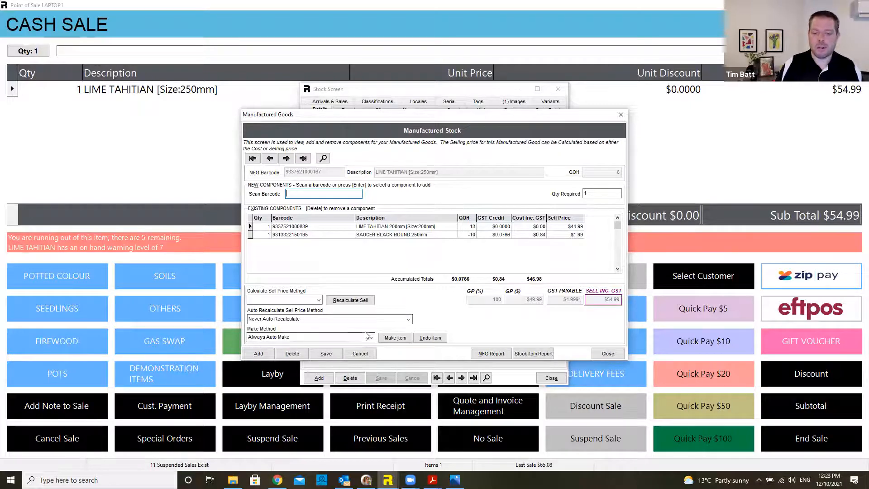
Step: Make 5 more LIME TAHITIAN, raising on-hand stock from 6 to 11
click(395, 337)
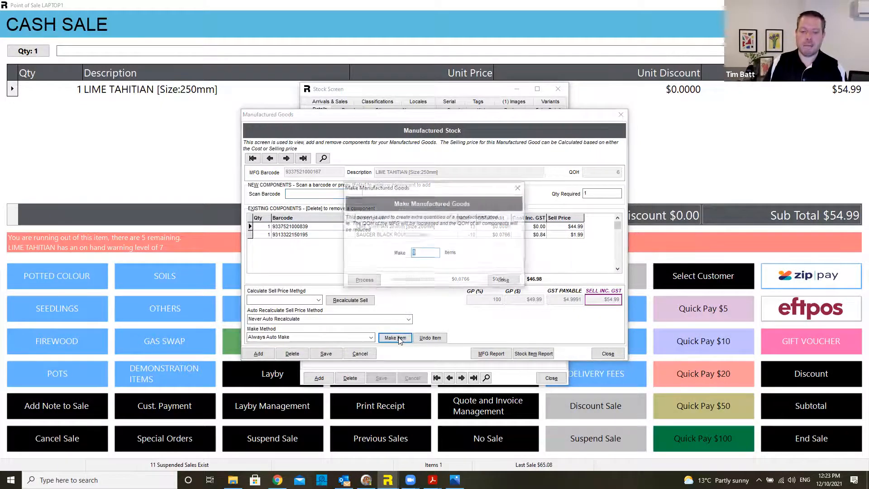
text(5)
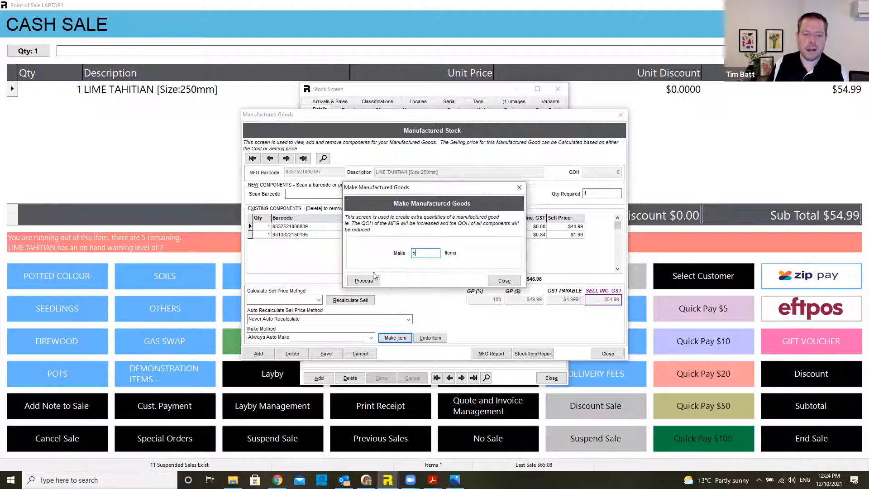
click(364, 281)
click(466, 274)
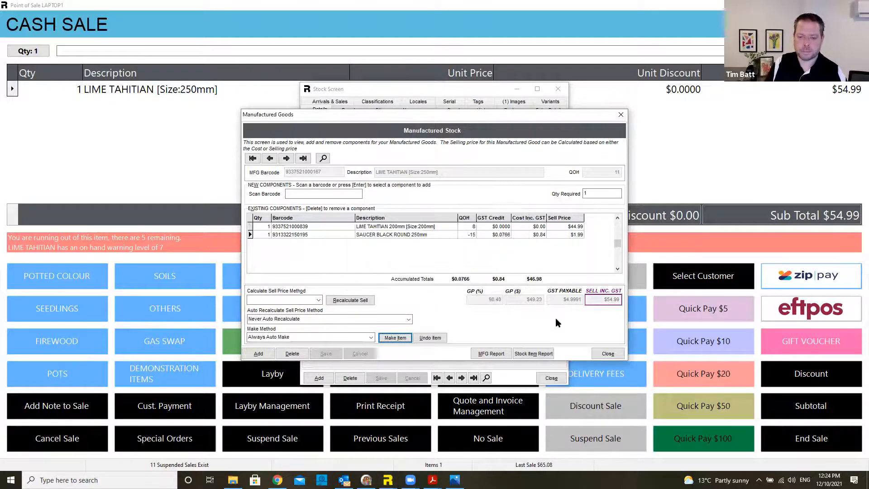
Step: Close Manufactured Goods and the Stock Screen, then cancel the sale and leave Point of Sale
click(600, 353)
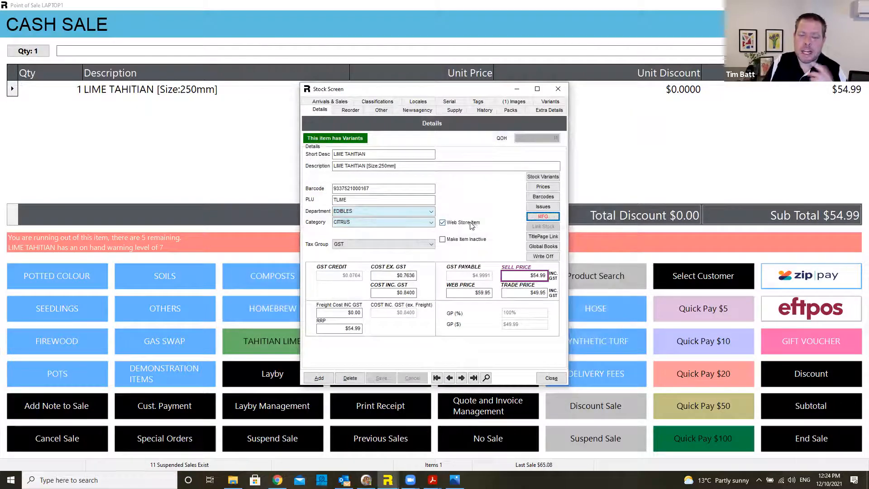
key(Escape)
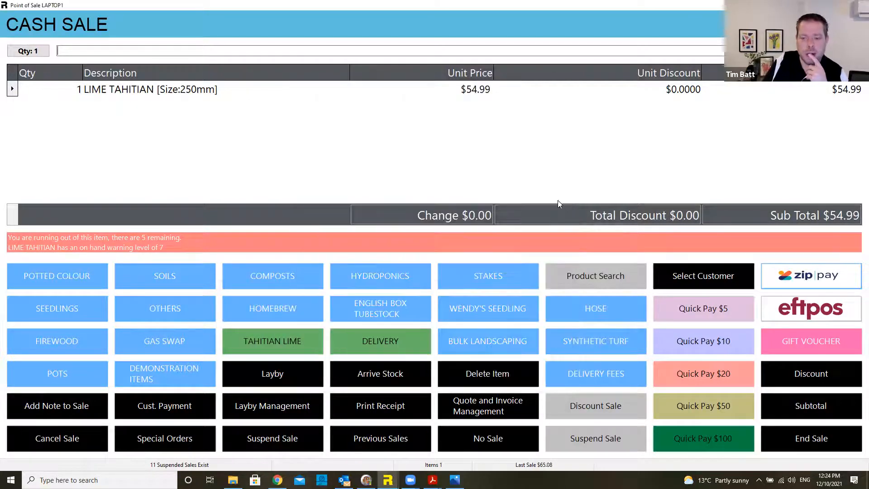
key(Escape)
key(Escape)
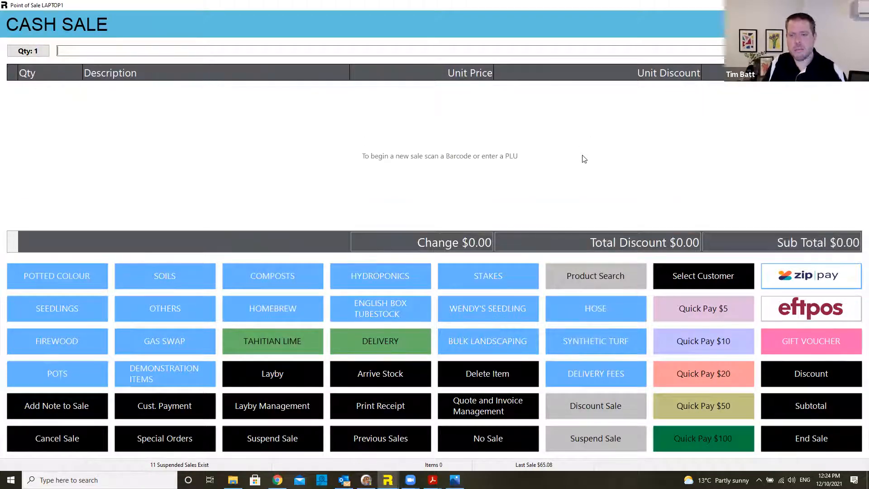
key(Return)
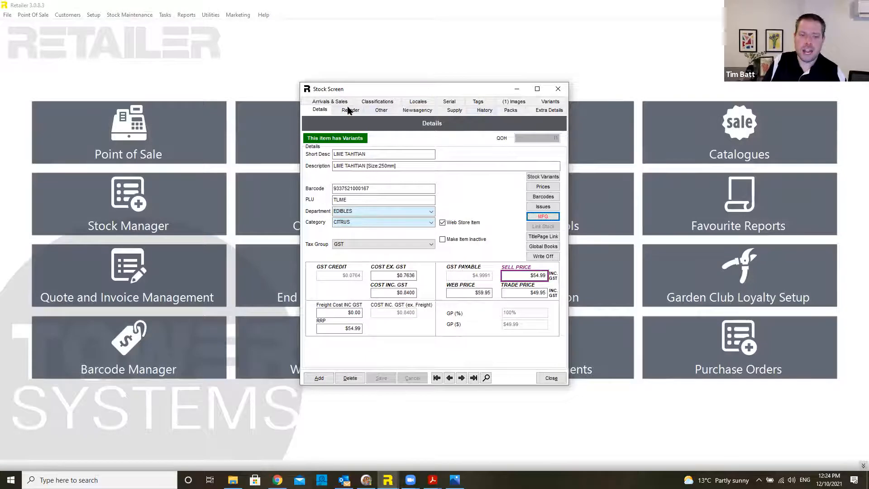
Step: Review LIME TAHITIAN's reorder levels: 11 on hand, desired level 15, reorder point 5
click(351, 110)
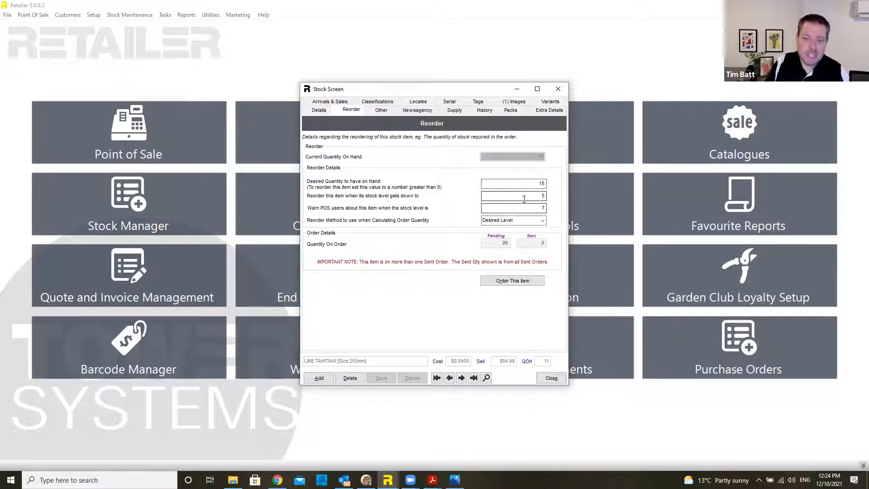
click(552, 378)
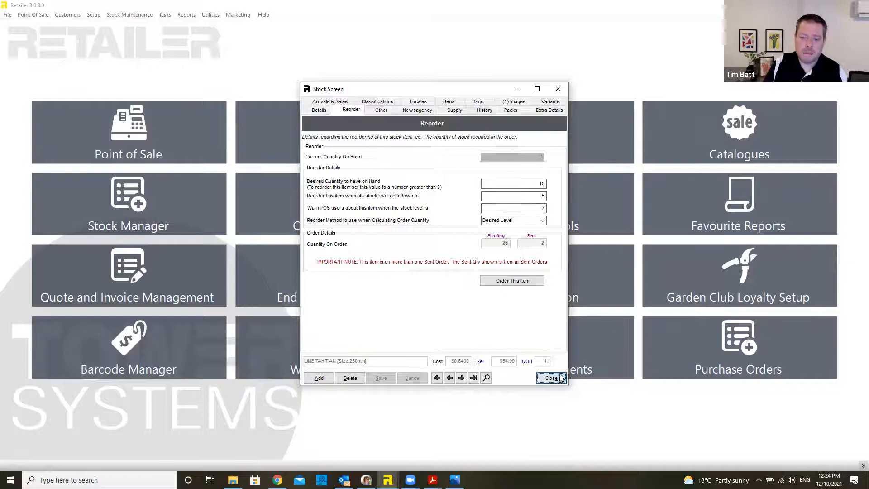
click(332, 219)
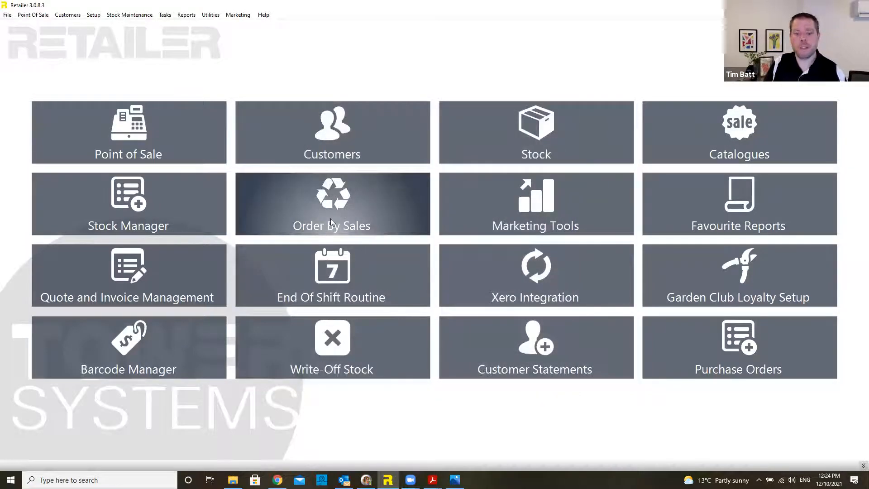
Step: Run Order By Sales for SUPPLIER X over 19/04/2020 to 29/09/2021
click(383, 203)
click(476, 202)
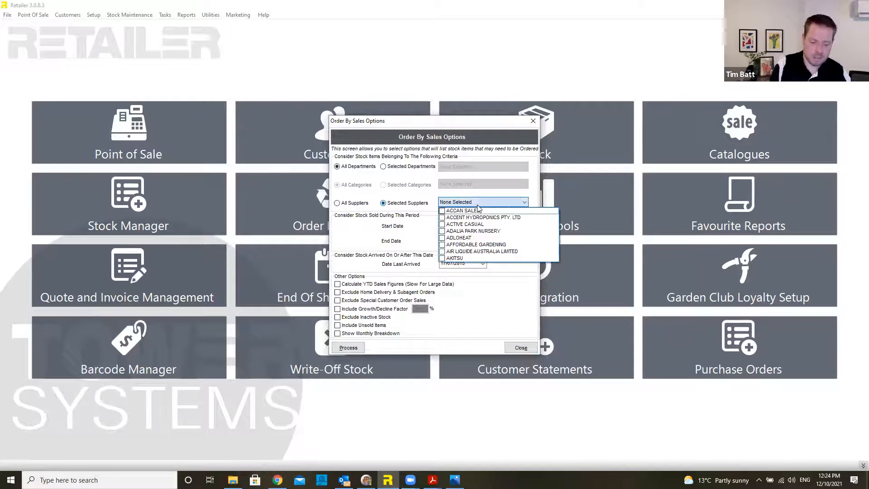
text(supp)
key(space)
key(Tab)
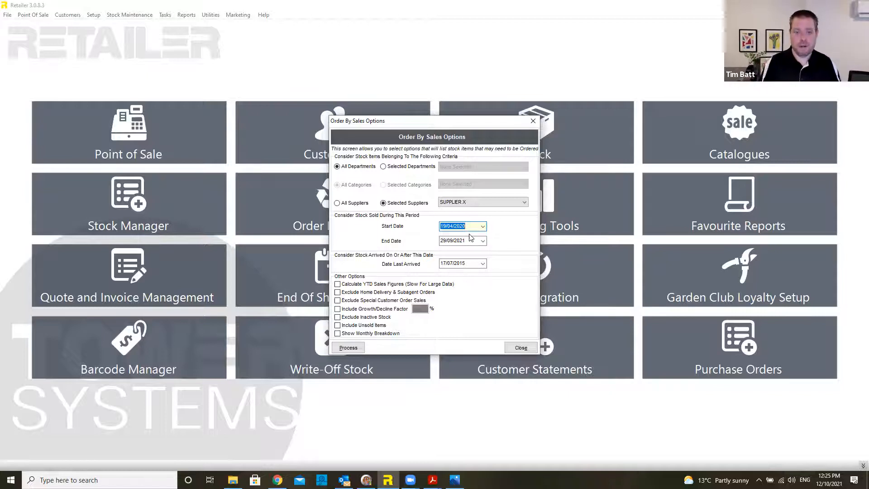
click(359, 347)
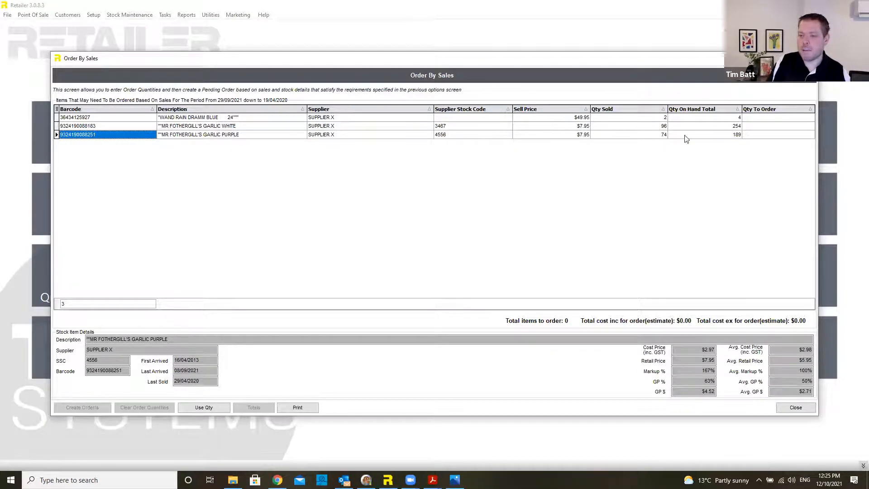
Step: Fill Qty To Order from quantities sold and move Qty Sold after Qty On Hand Total
click(776, 118)
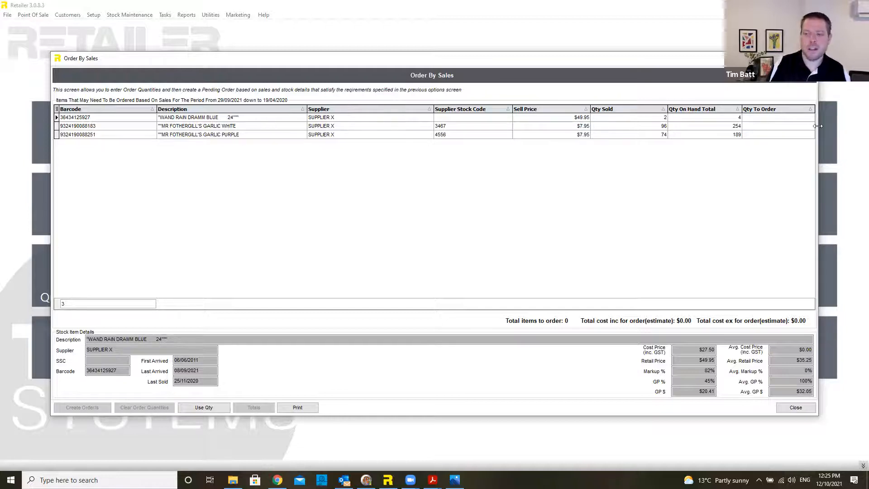
click(773, 125)
click(771, 134)
click(770, 128)
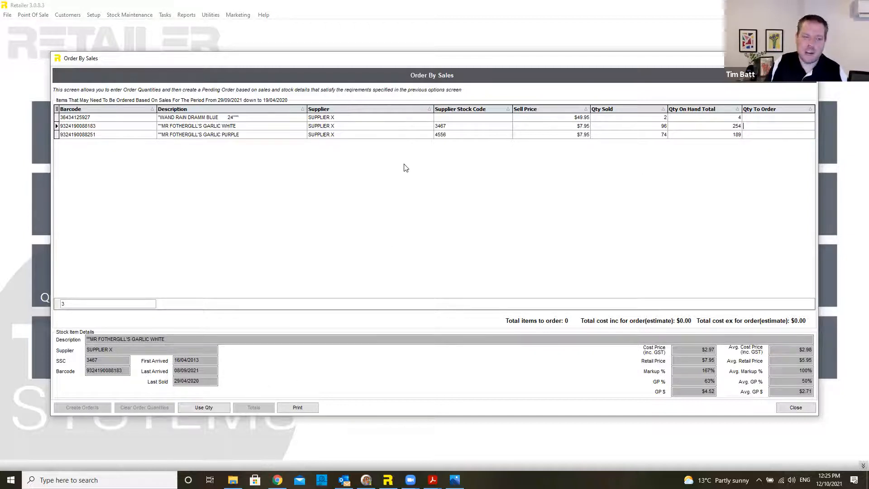
click(212, 409)
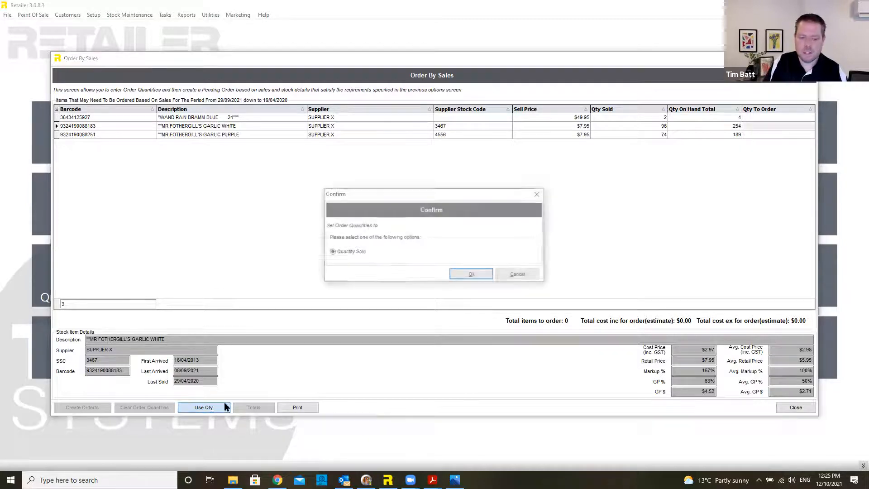
click(473, 275)
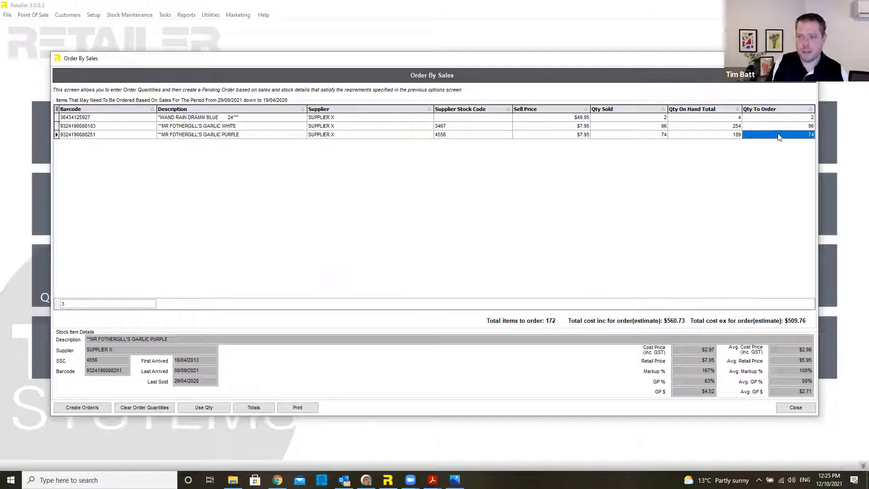
drag(627, 109, 740, 109)
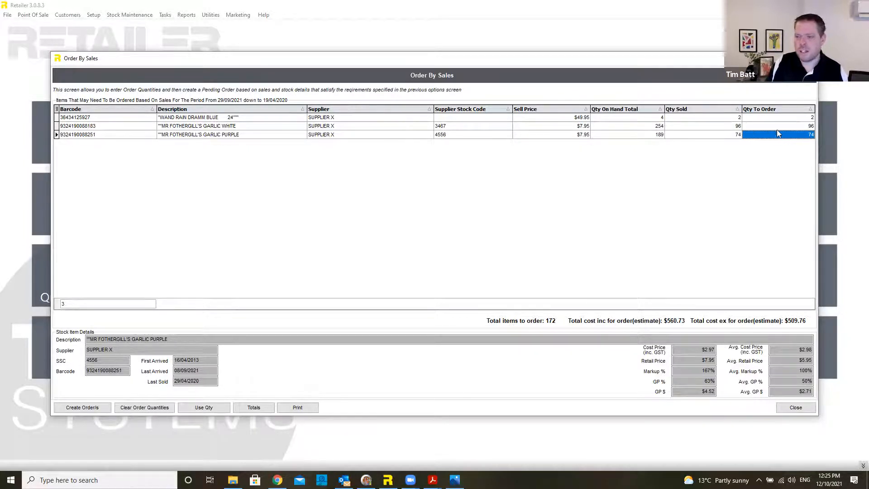
Step: Set order quantities of 50 for white garlic and 100 for purple garlic
click(784, 126)
text(50)
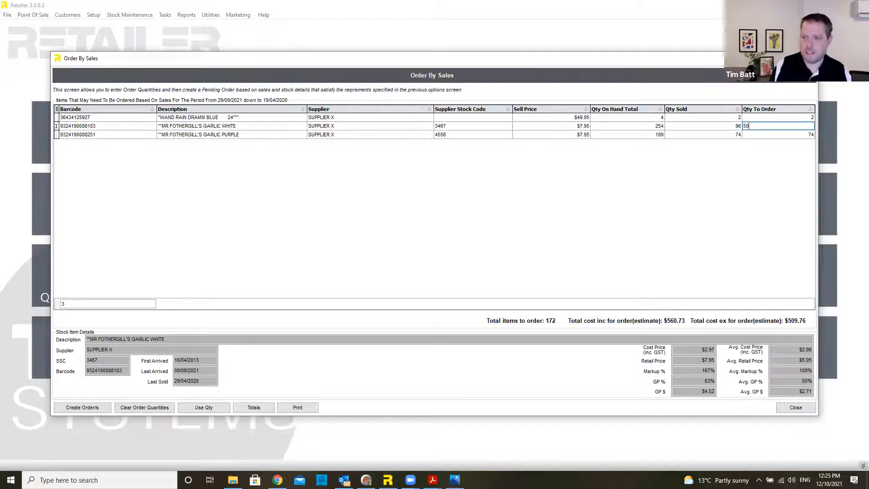
key(Return)
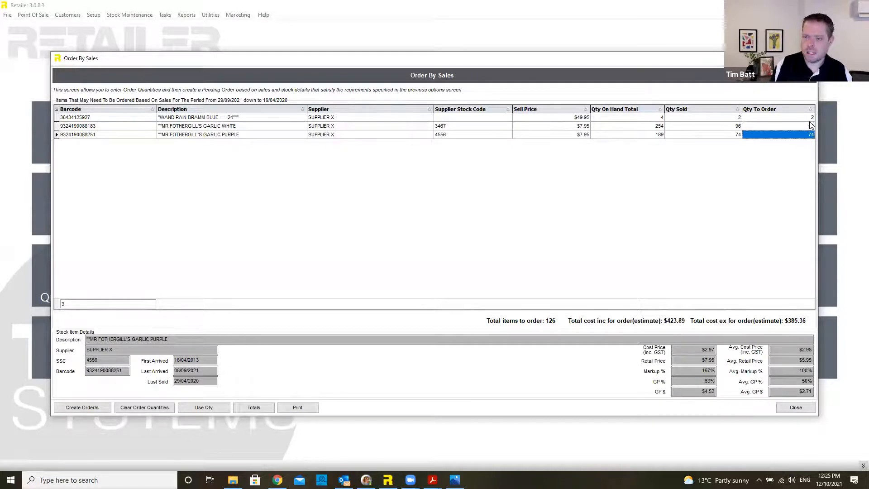
text(100)
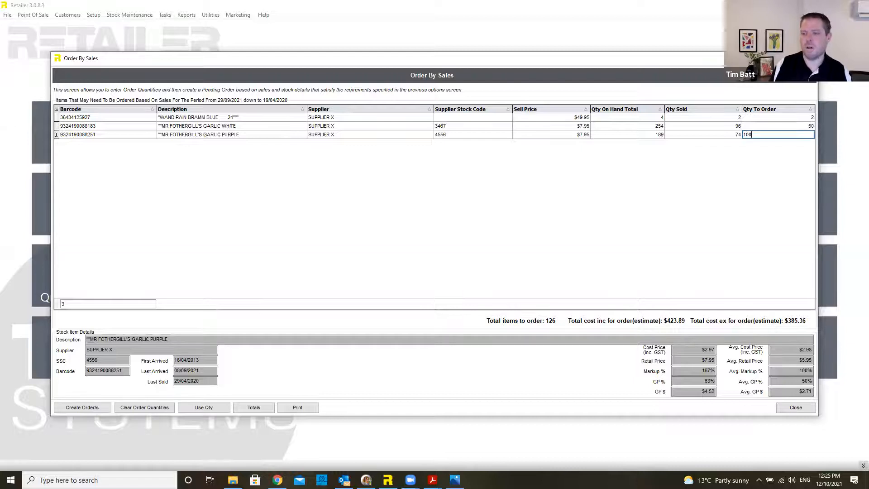
click(729, 132)
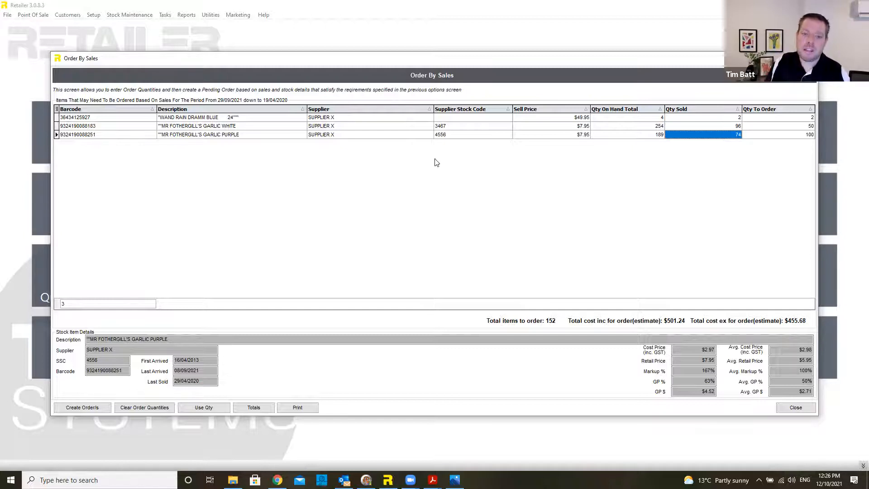
Step: Check the white garlic's stock details, then close the list without creating a pending order
click(451, 128)
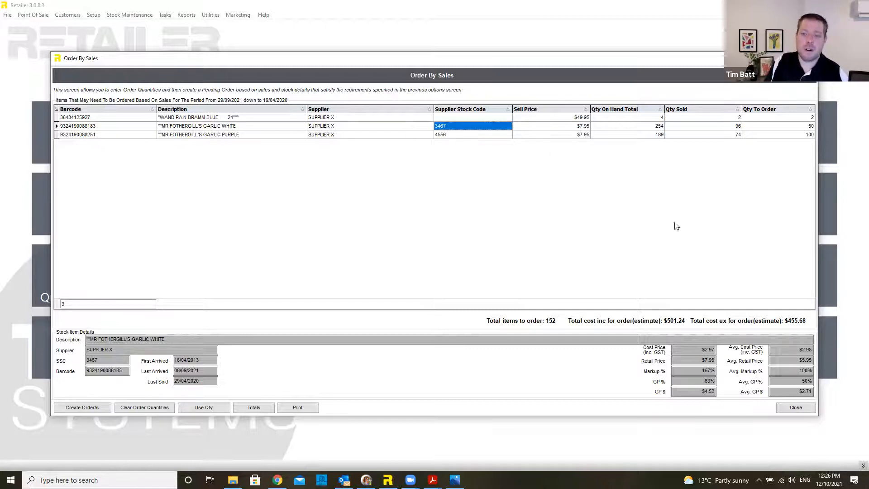
click(800, 408)
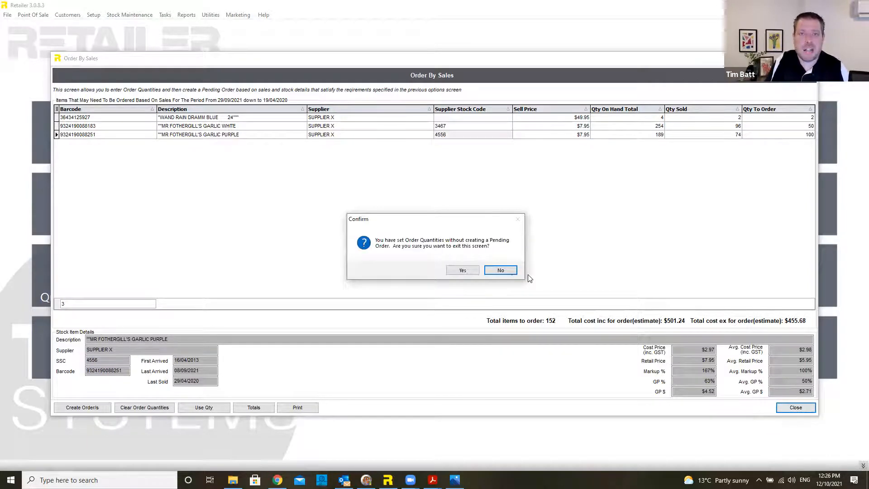
click(461, 270)
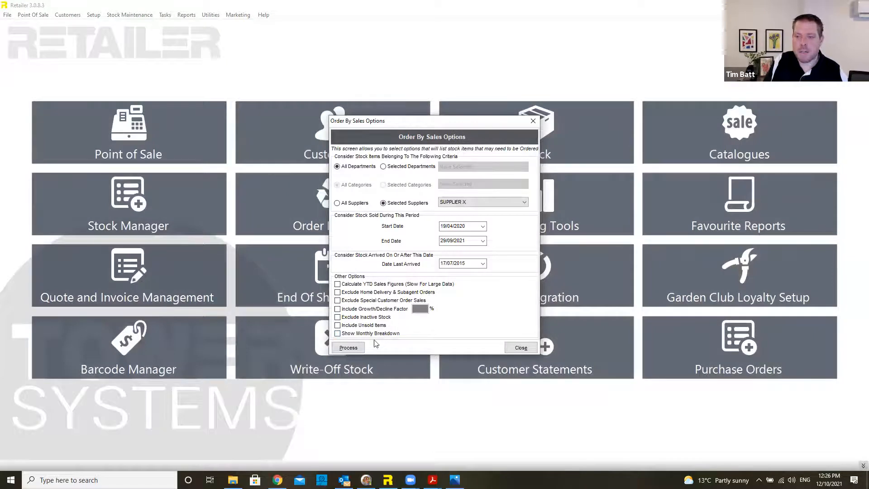
Step: Regenerate the Order By Sales list with Show Monthly Breakdown ticked, review the monthly columns, then close it
click(372, 334)
click(357, 348)
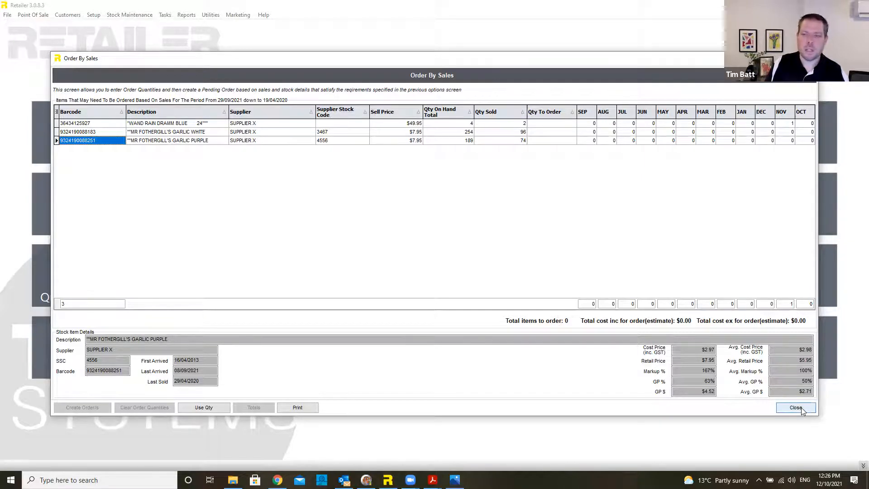
click(800, 408)
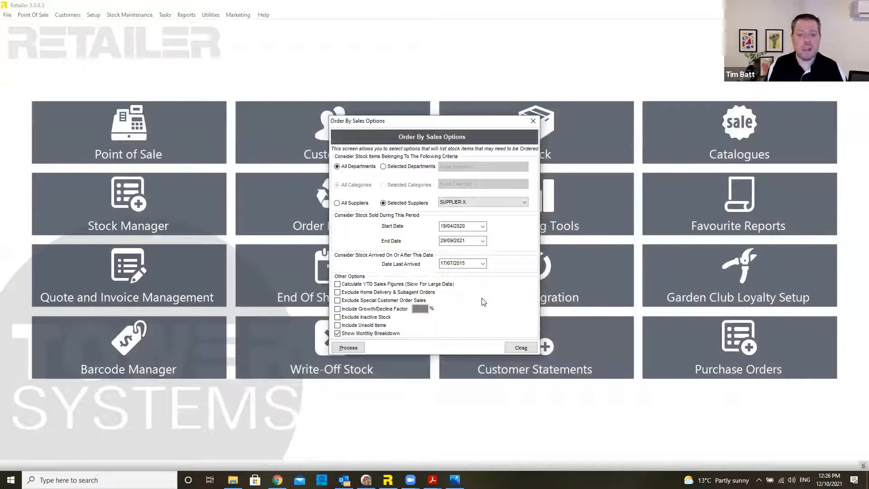
Step: Close the Order By Sales Options dialog and go to the Write-Off Stock screen
click(521, 349)
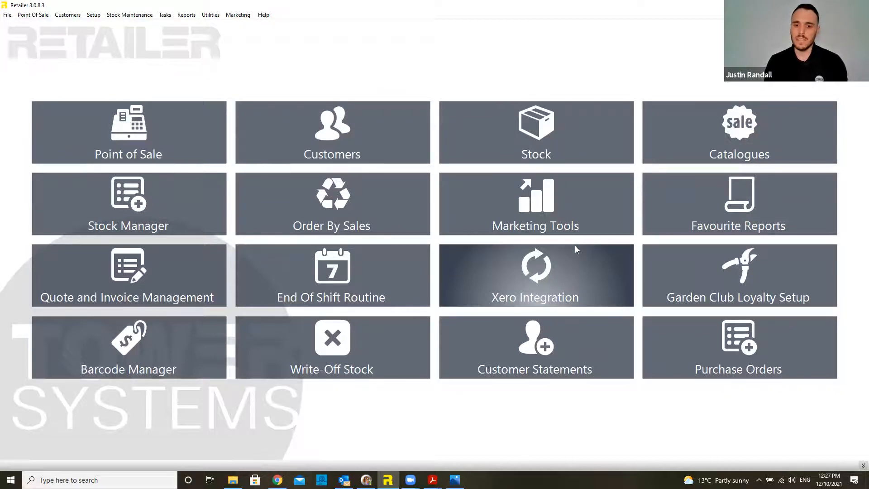
click(381, 348)
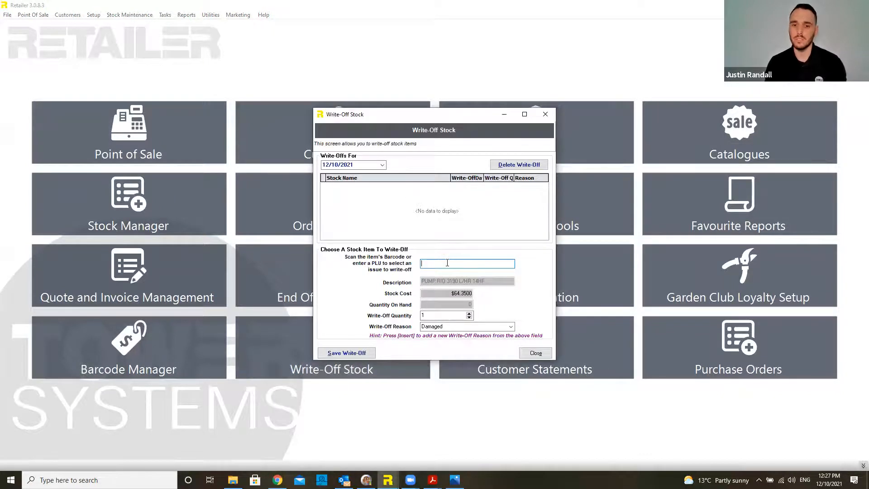
text(9337521000167)
key(Return)
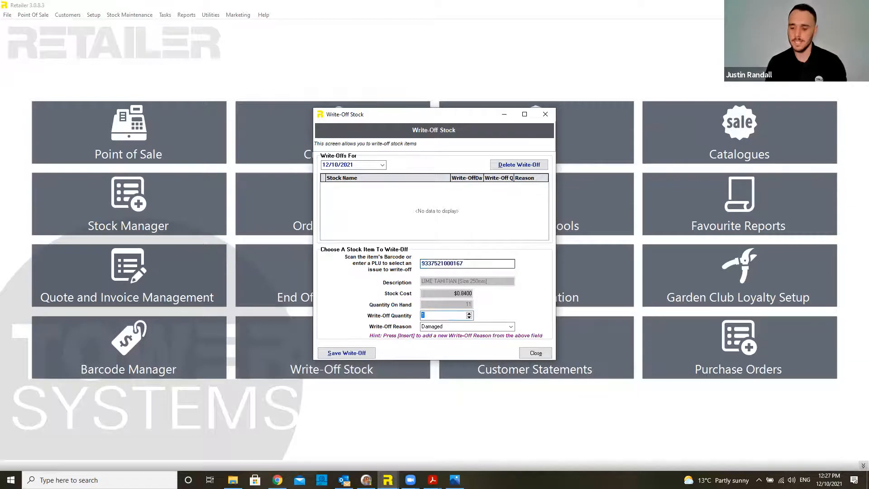
text(2)
key(Tab)
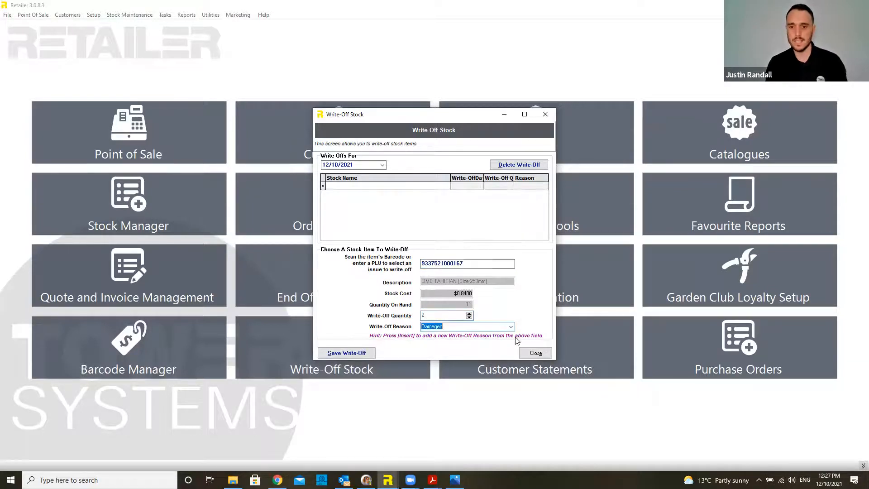
click(512, 328)
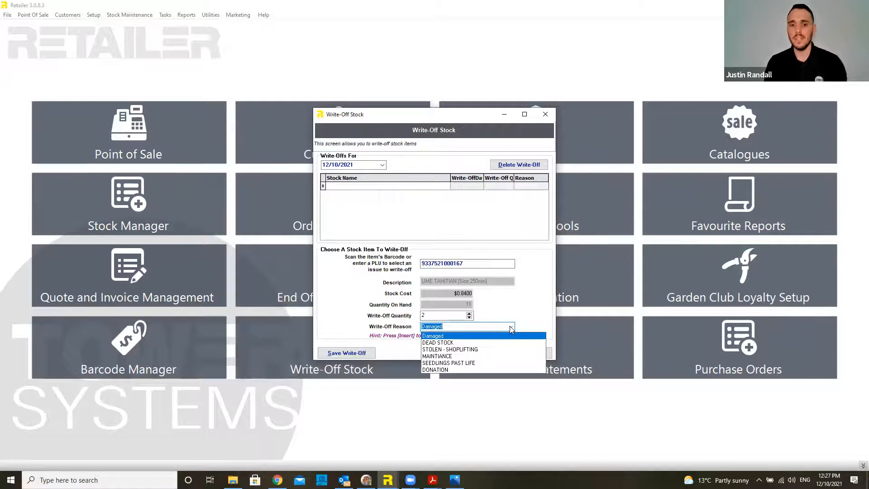
click(487, 342)
click(346, 353)
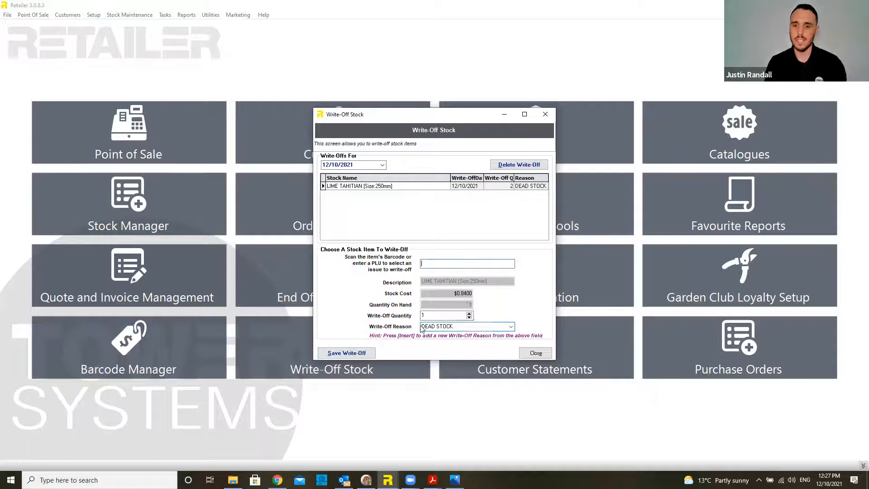
click(534, 352)
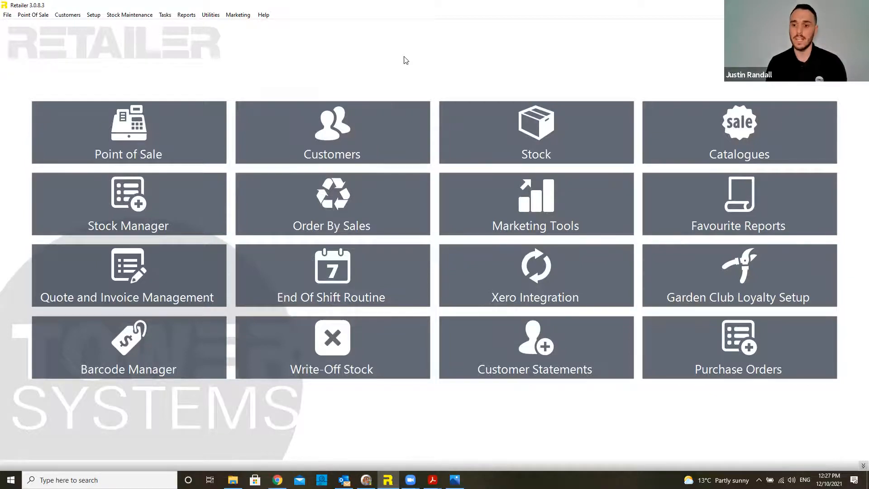
click(535, 159)
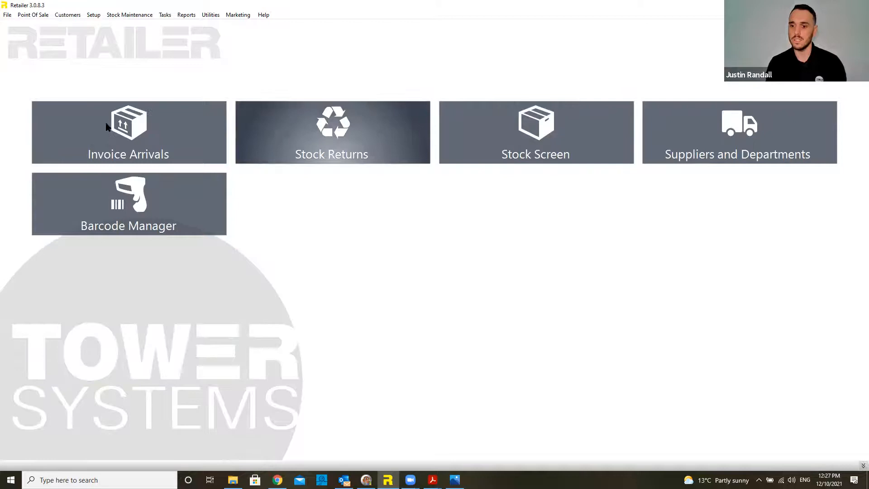
click(103, 120)
click(561, 79)
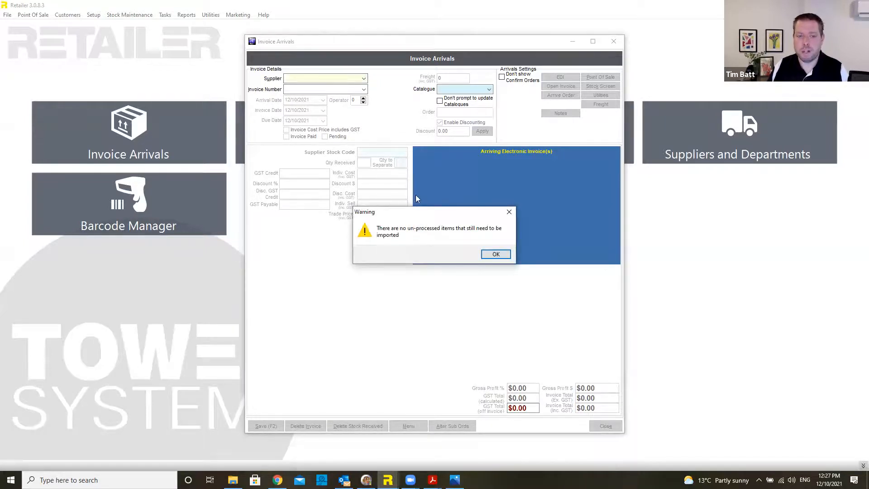
click(495, 254)
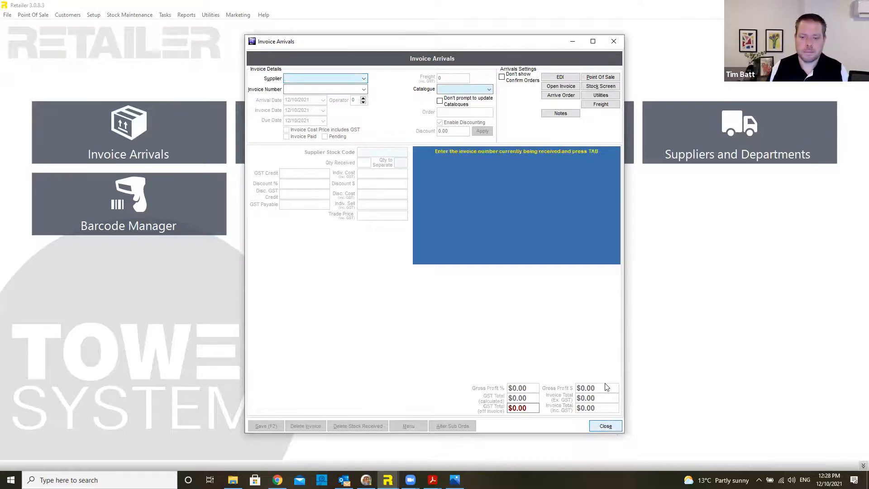
click(608, 426)
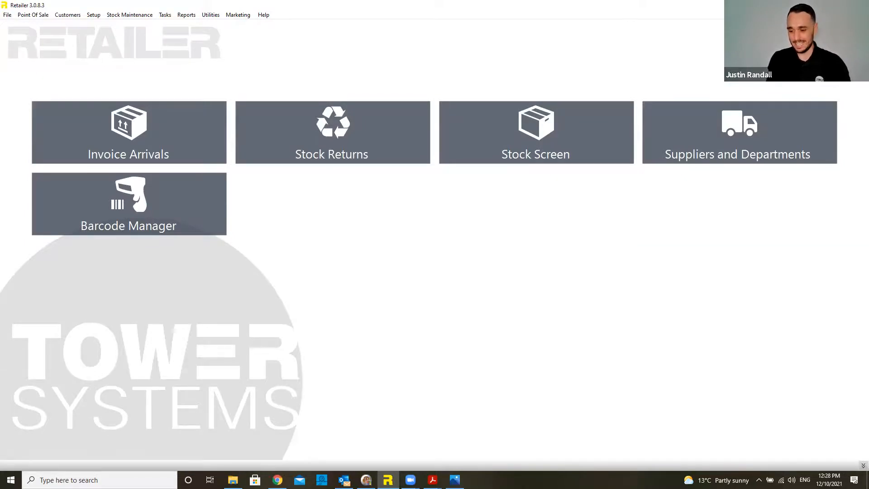
key(Escape)
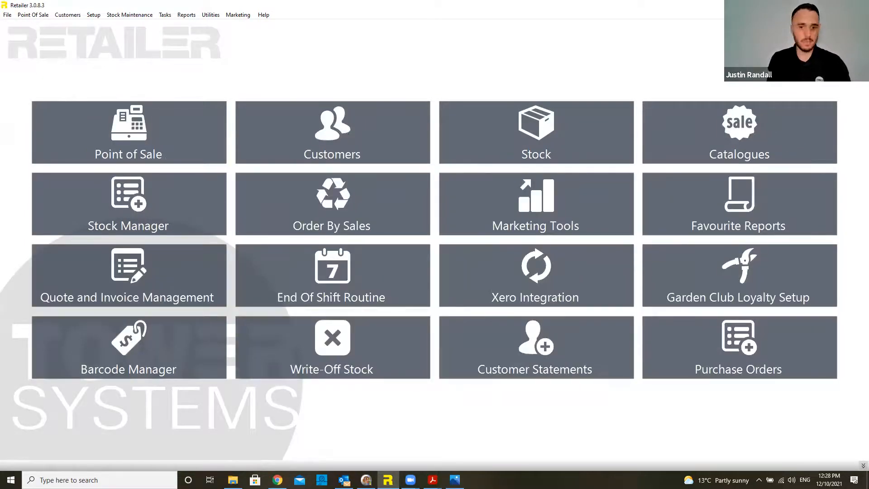